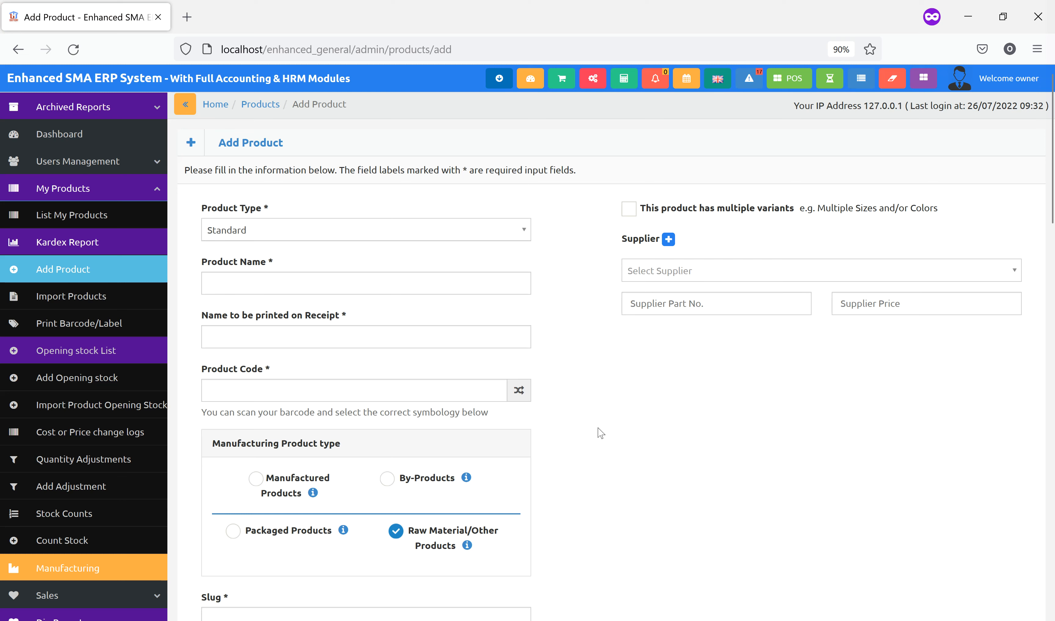
# Collapse My Products and open the Manufacturing Recipe list
pyautogui.click(131, 190)
pyautogui.click(89, 220)
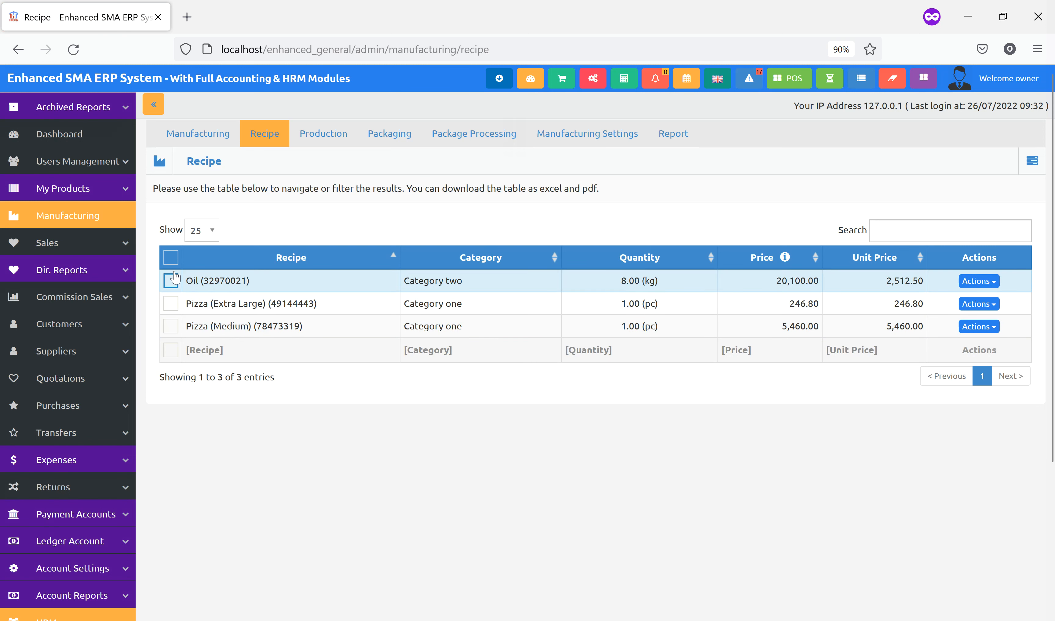
# Browse the Flagged Sales list and the List Purchases page
pyautogui.click(117, 252)
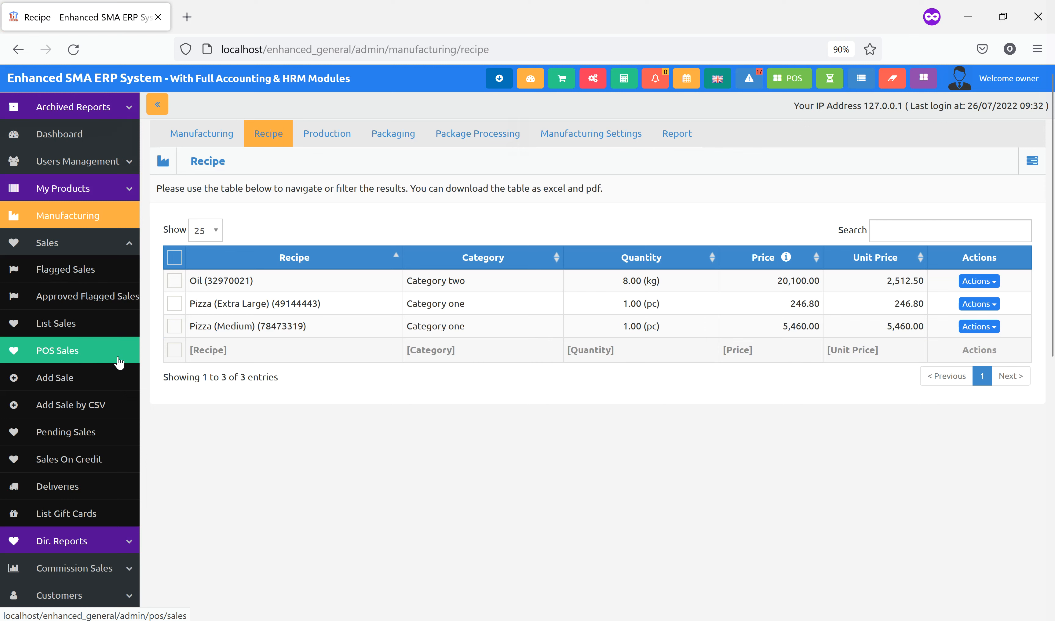
pyautogui.click(97, 282)
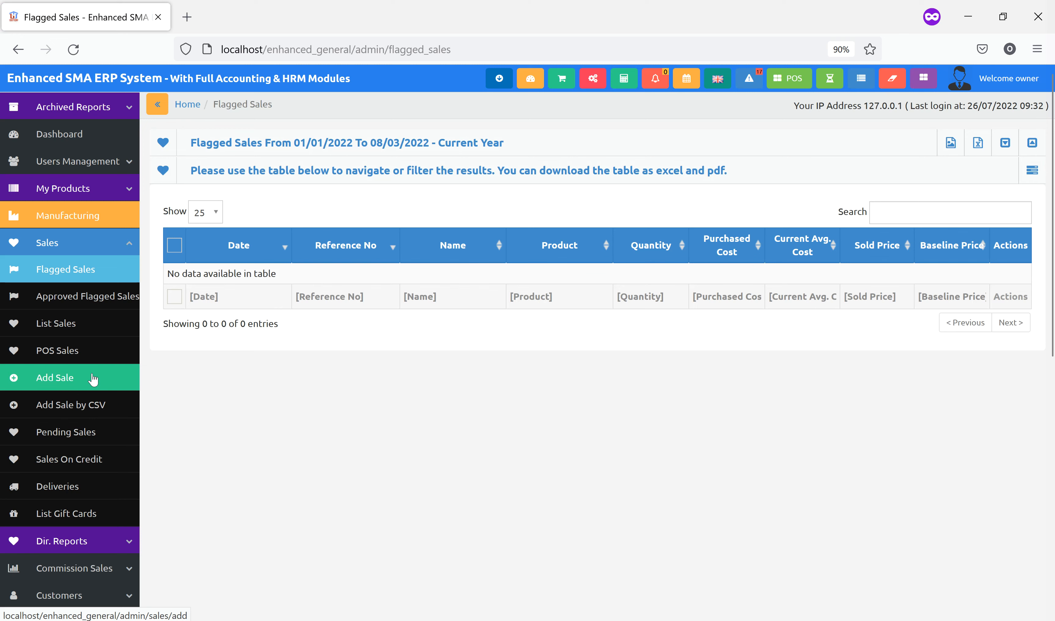
pyautogui.click(104, 244)
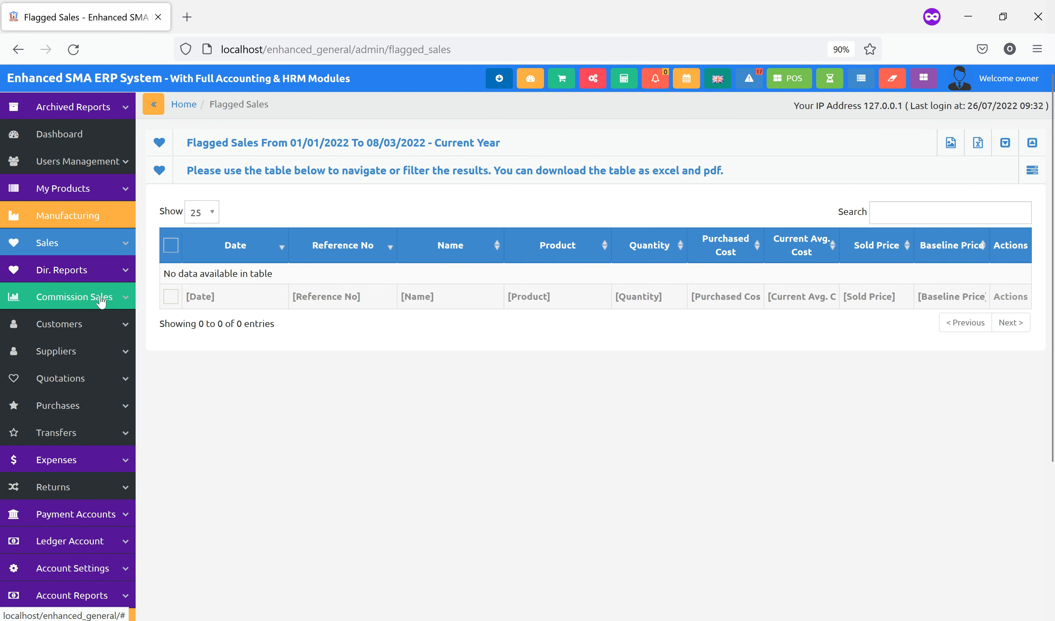
pyautogui.click(81, 406)
pyautogui.click(77, 431)
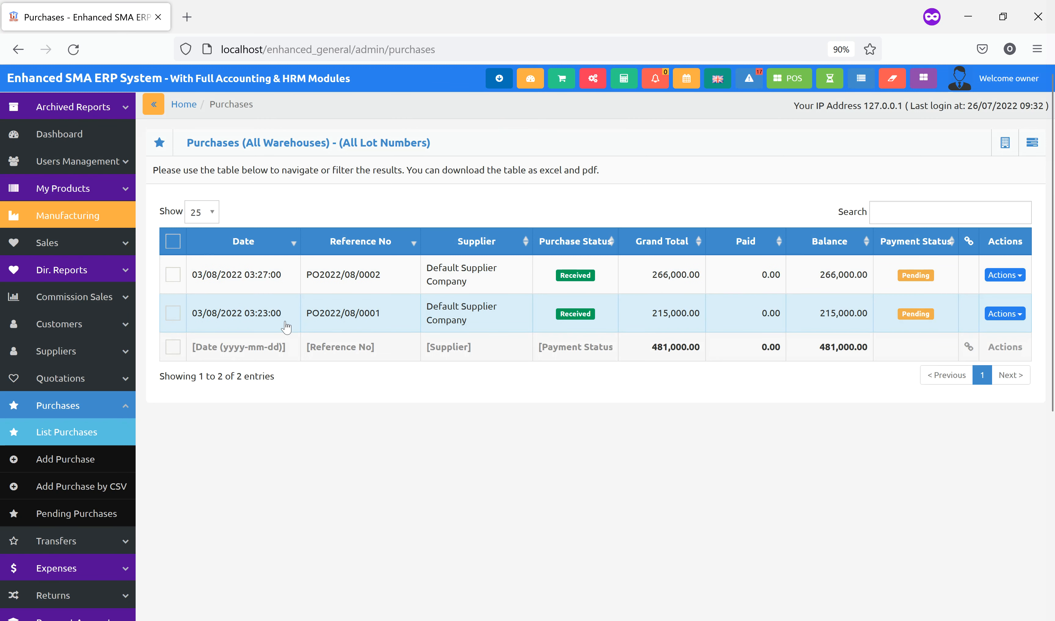
pyautogui.click(99, 400)
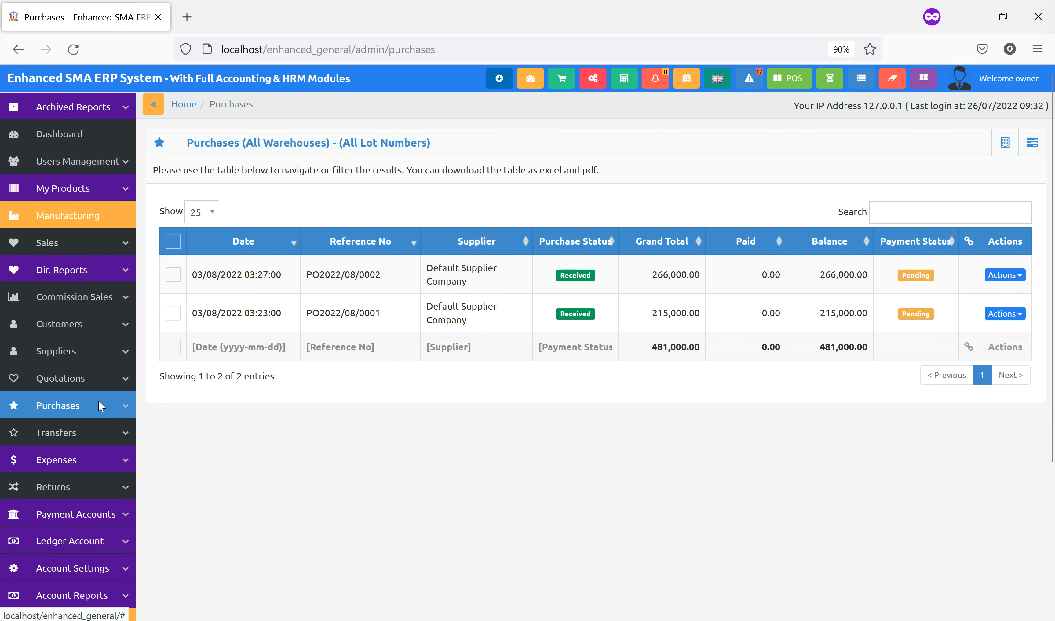
# Open Customers > List Customers, showing only the WalkIn Customer
pyautogui.click(90, 246)
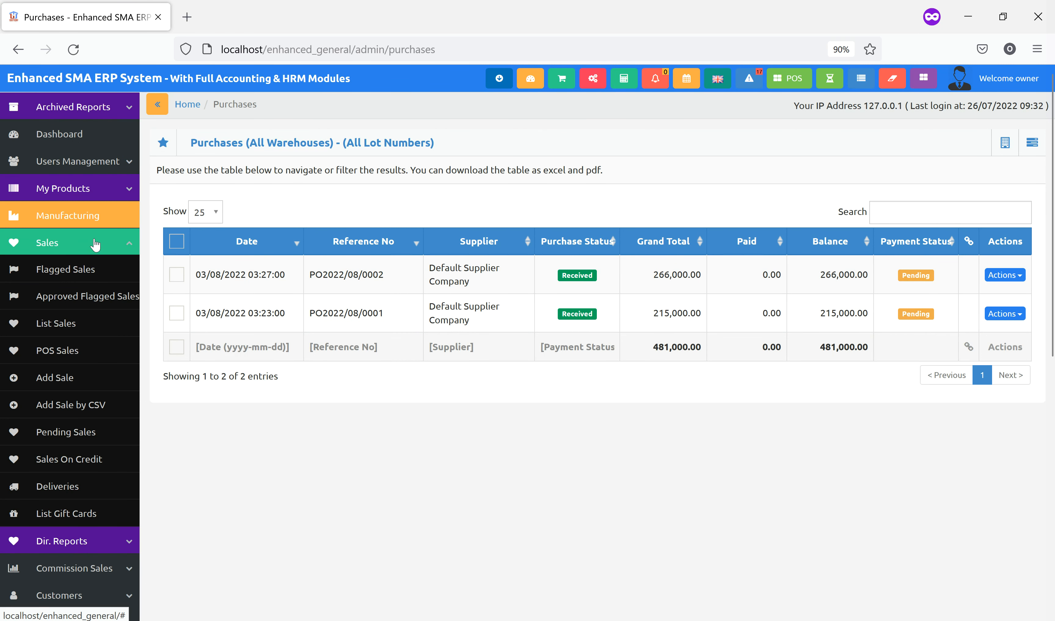
pyautogui.click(99, 193)
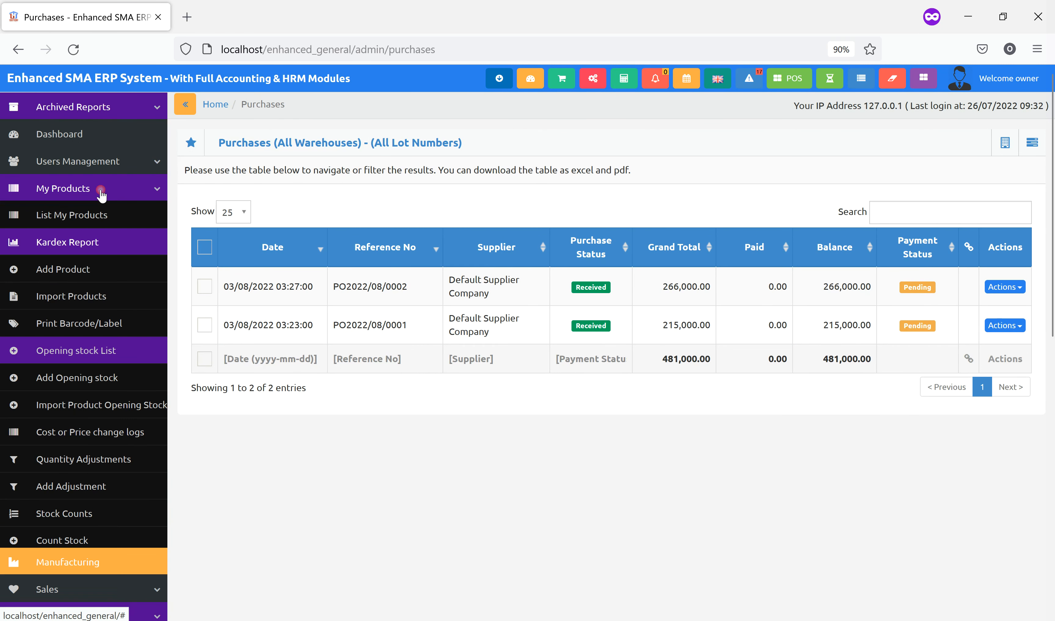
pyautogui.click(101, 195)
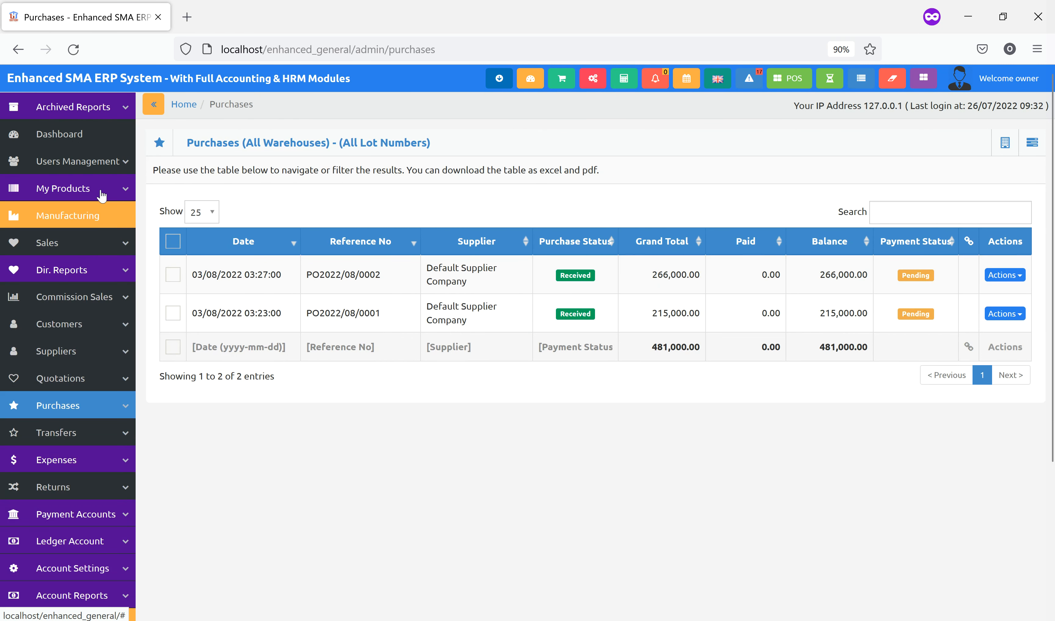
pyautogui.click(90, 325)
pyautogui.click(87, 349)
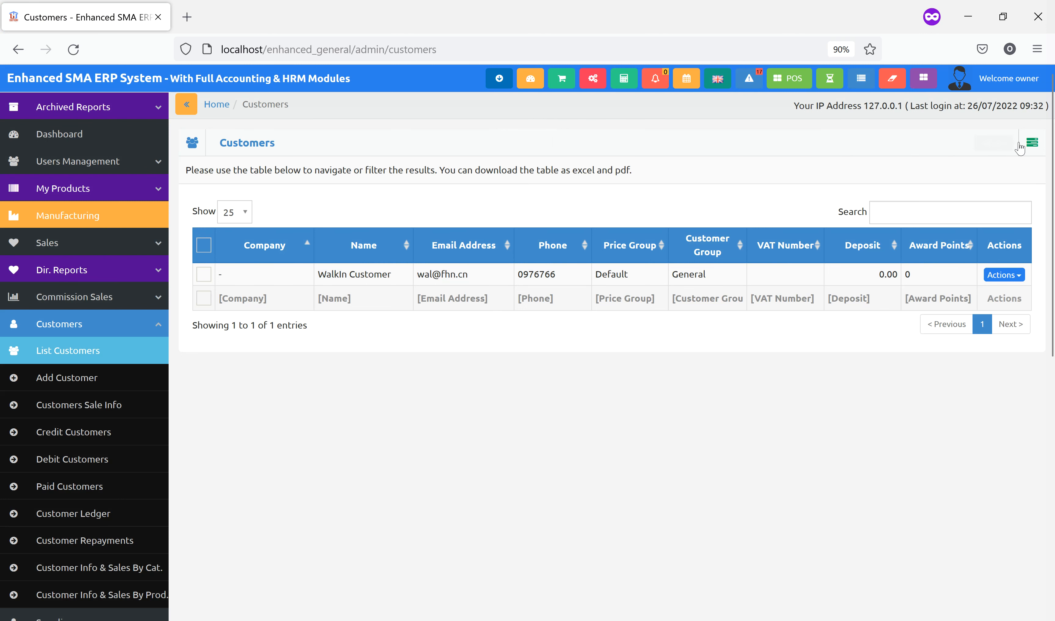
# Open the Add Customer form from the Actions menu
pyautogui.click(1029, 149)
pyautogui.click(934, 171)
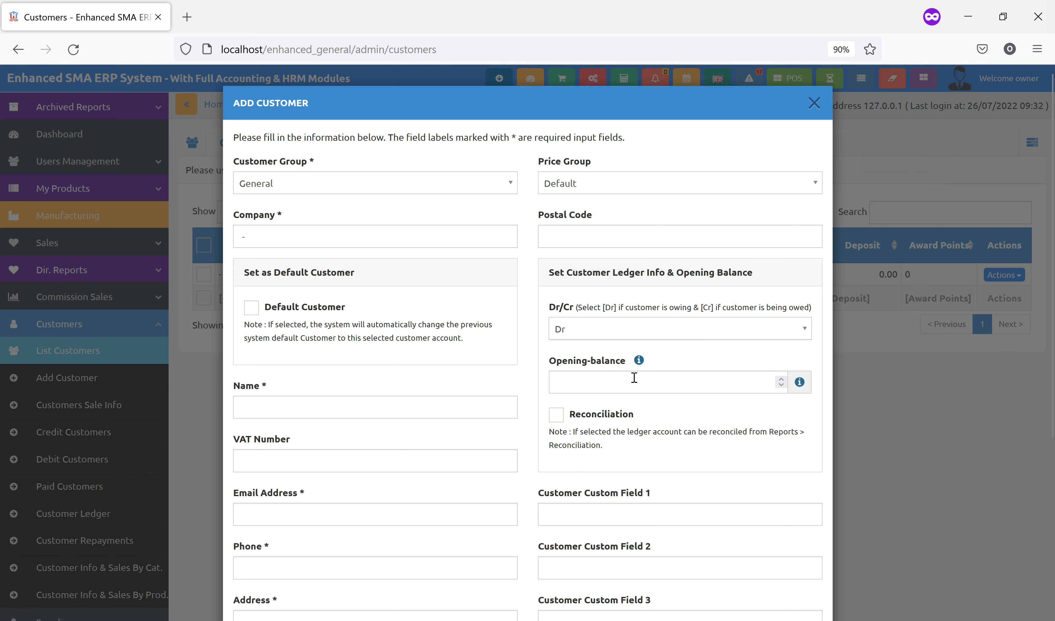
pyautogui.click(618, 384)
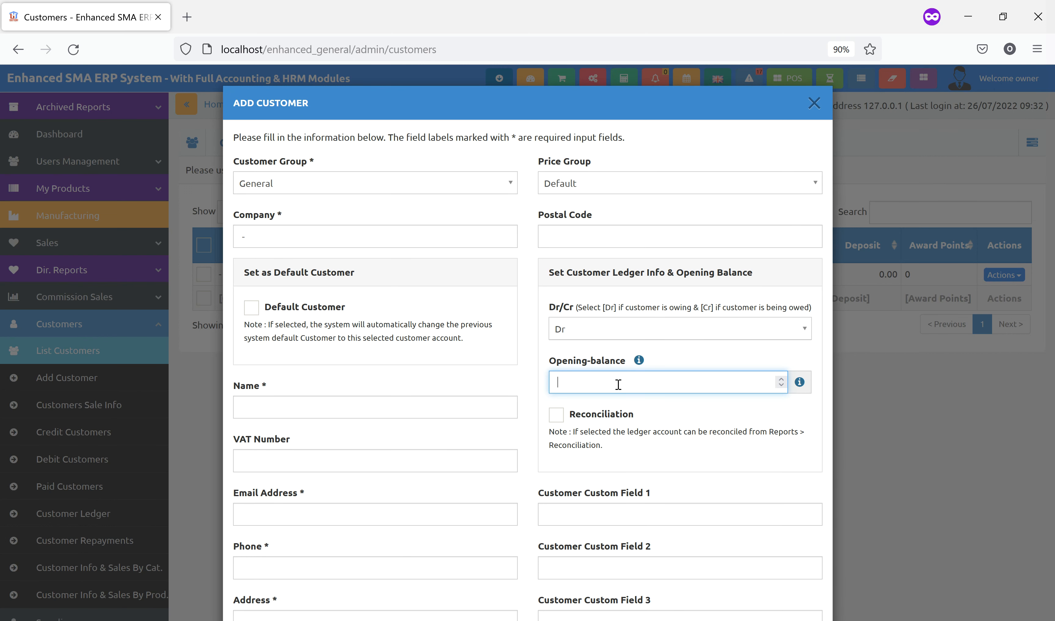
pyautogui.scroll(-6, 454, 356)
pyautogui.scroll(3, 427, 329)
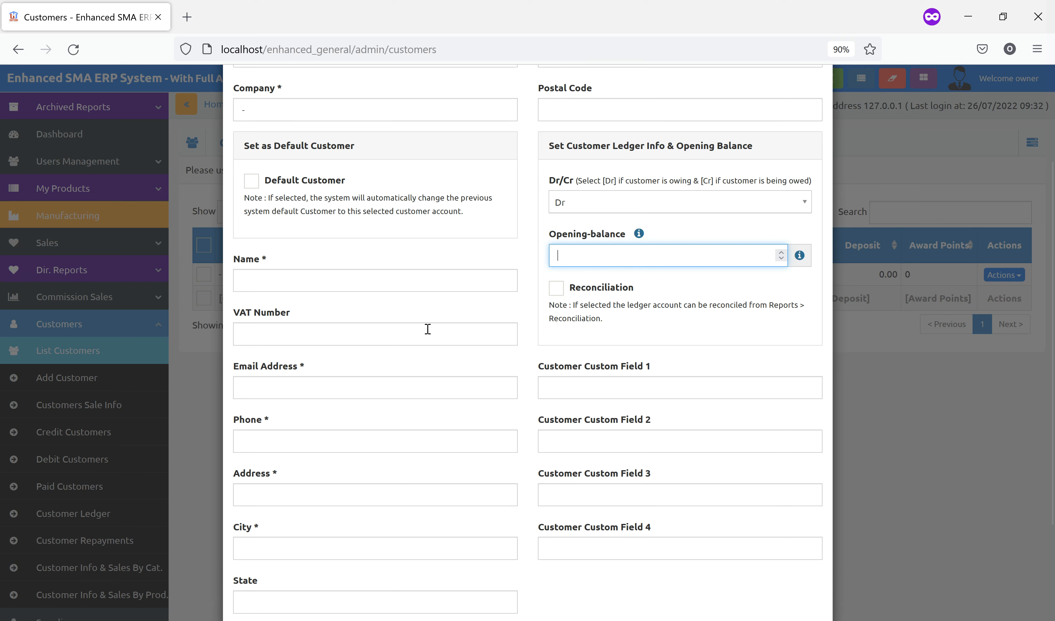
# Fill in the new customer's name, email, phone, address and city
pyautogui.click(305, 284)
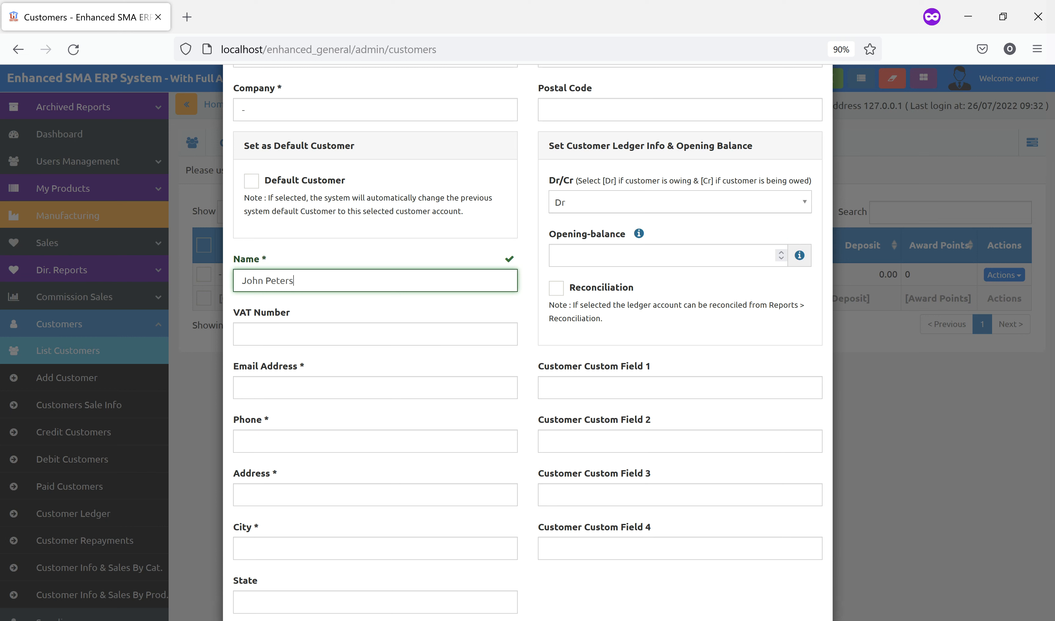
pyautogui.click(278, 390)
pyautogui.click(291, 438)
pyautogui.click(293, 474)
pyautogui.click(294, 491)
pyautogui.click(293, 516)
pyautogui.click(264, 549)
pyautogui.click(253, 569)
# Enter the 20000 opening balance and save the new customer
pyautogui.scroll(-2, 405, 525)
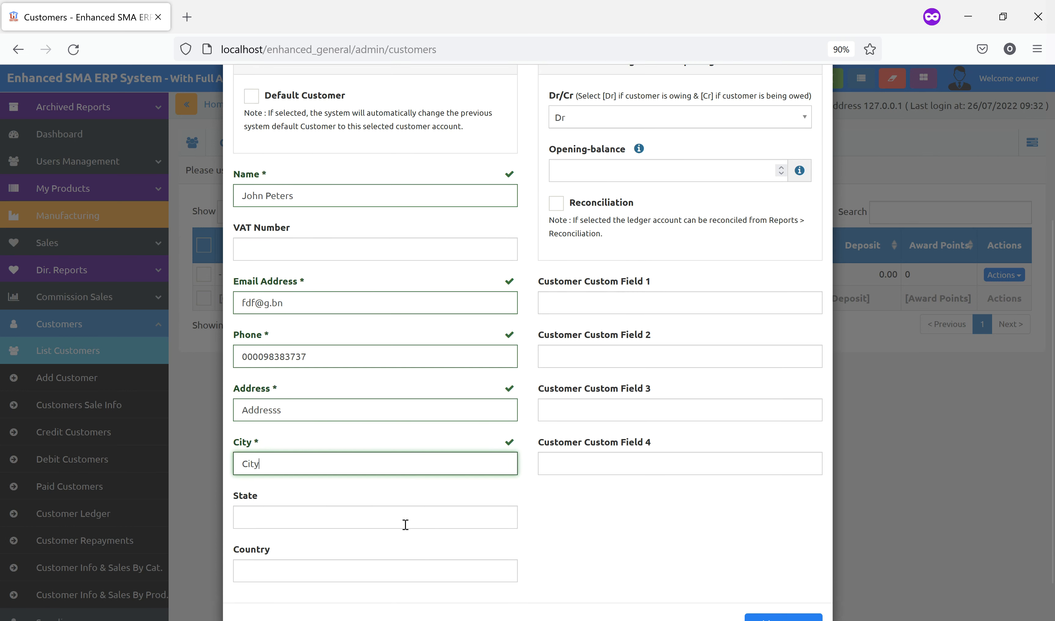
pyautogui.scroll(3, 625, 283)
pyautogui.click(588, 263)
pyautogui.write('20000')
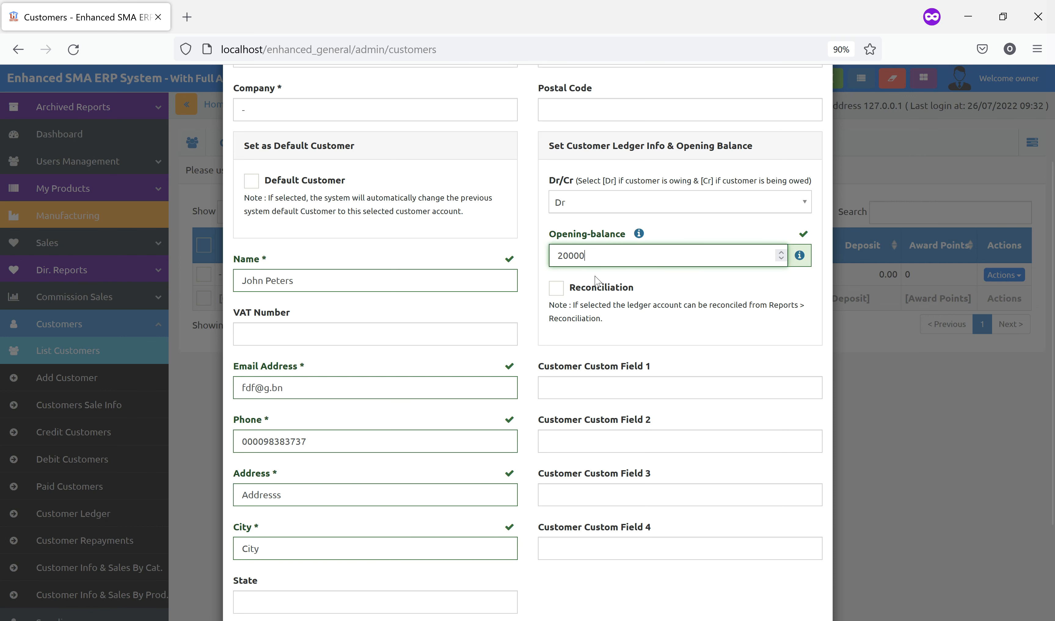
pyautogui.click(701, 294)
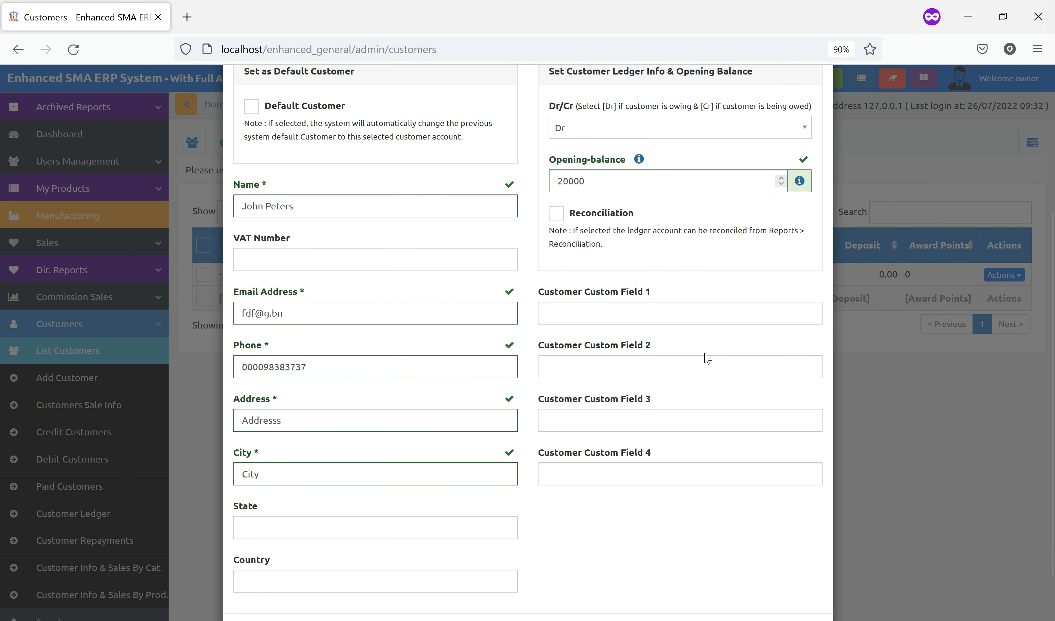
pyautogui.scroll(-3, 704, 295)
pyautogui.click(780, 584)
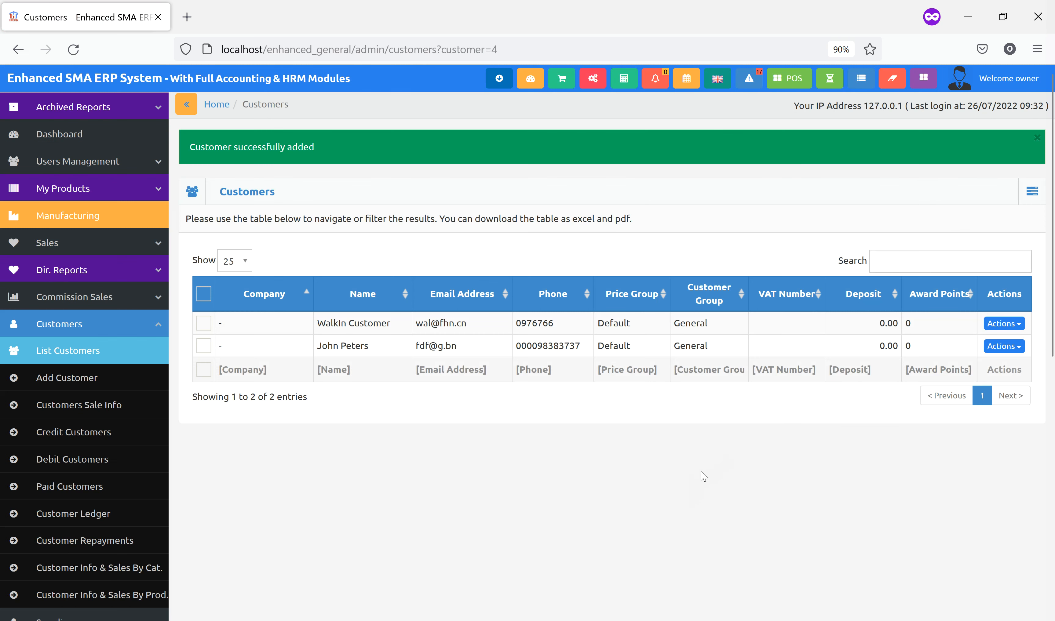
pyautogui.click(996, 349)
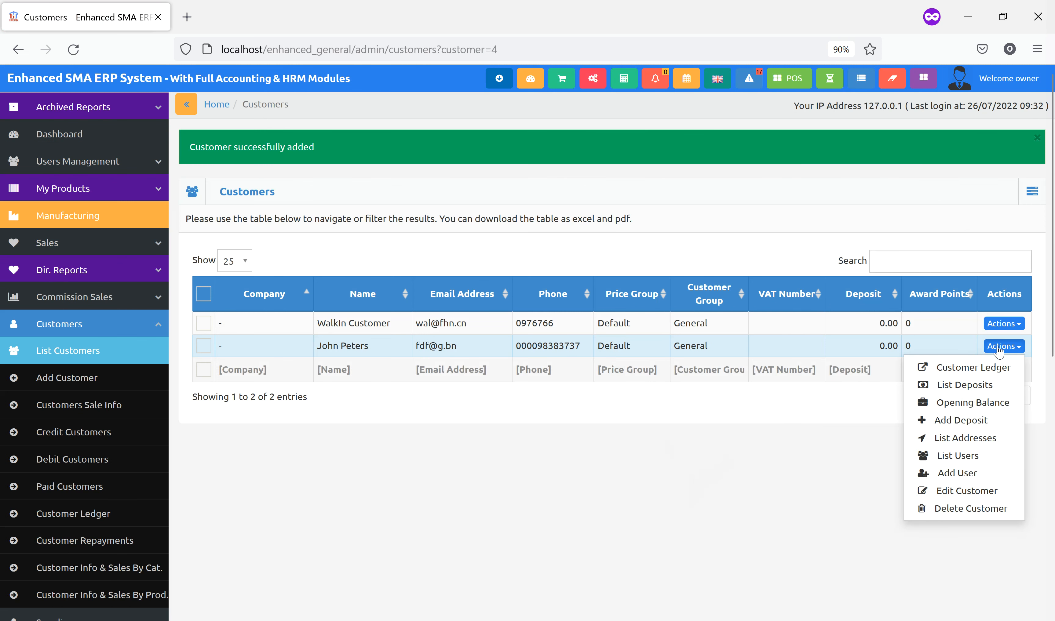
pyautogui.click(962, 405)
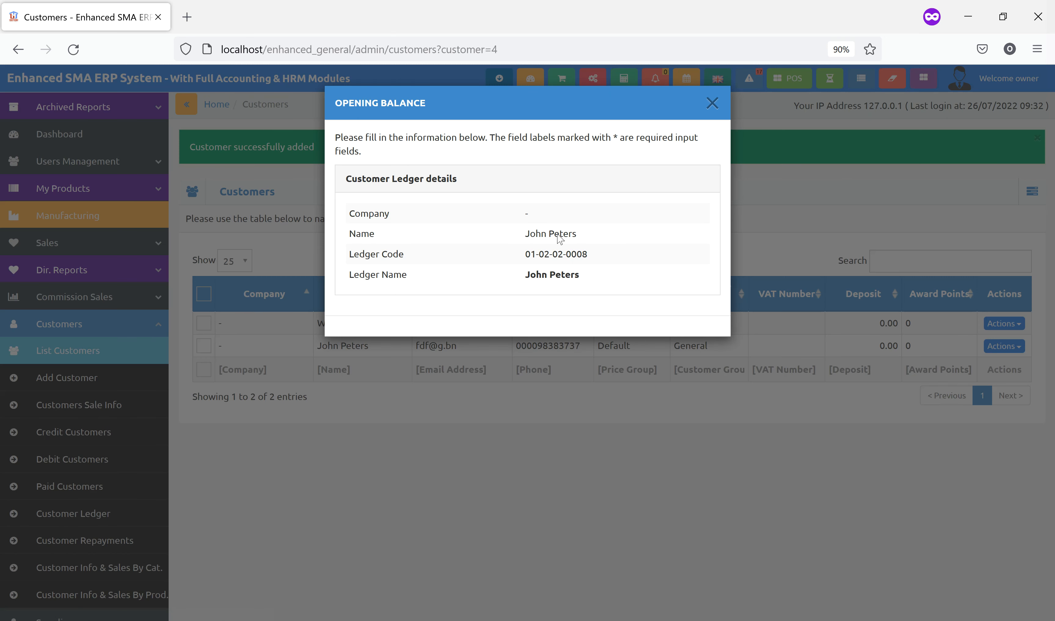
pyautogui.click(714, 103)
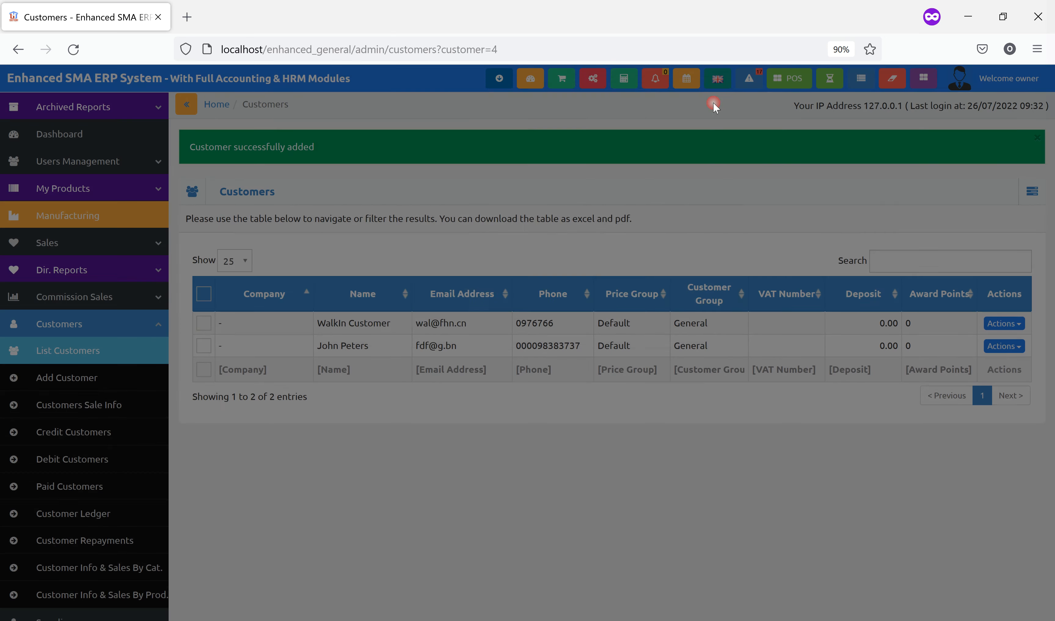
pyautogui.click(998, 346)
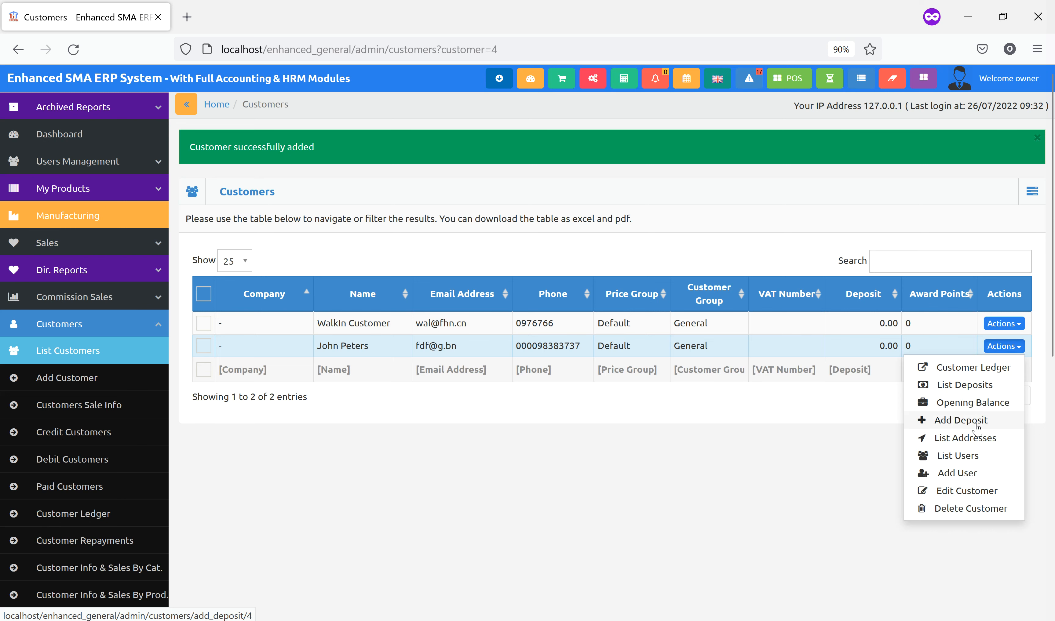
pyautogui.click(976, 425)
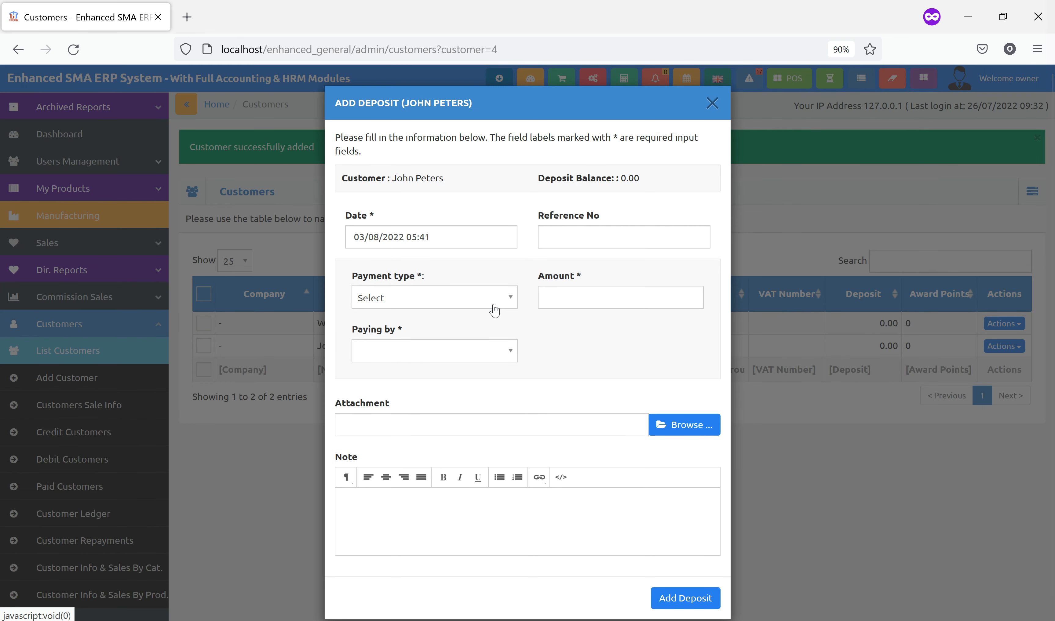
pyautogui.click(712, 103)
pyautogui.click(1000, 347)
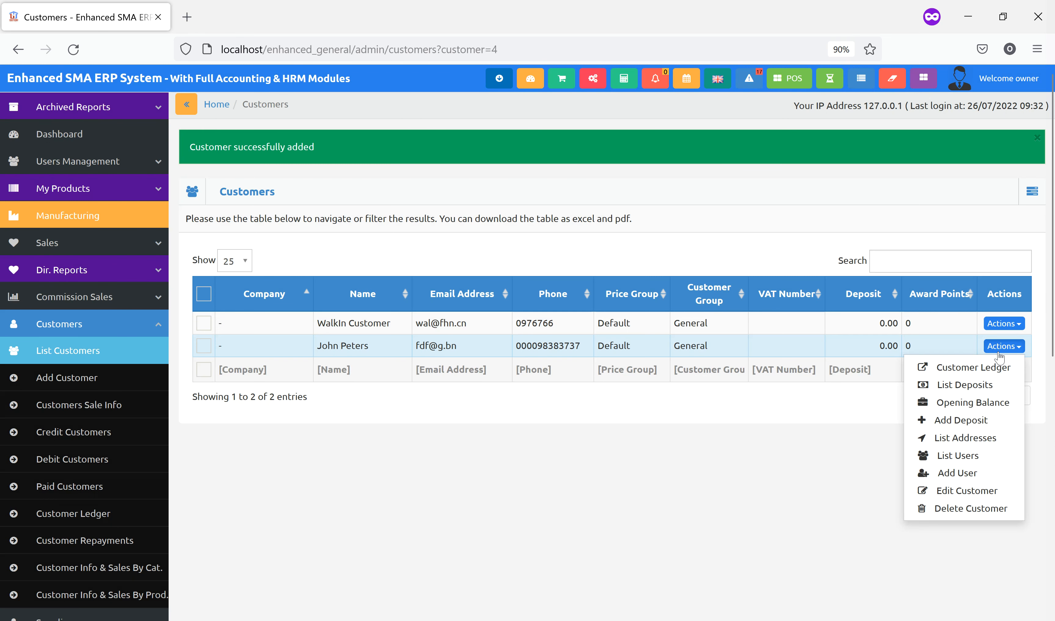
# Verify the customer ledger shows a Dr 20,000.00 opening balance, then return to the Dashboard
pyautogui.click(961, 369)
pyautogui.scroll(-5, 680, 342)
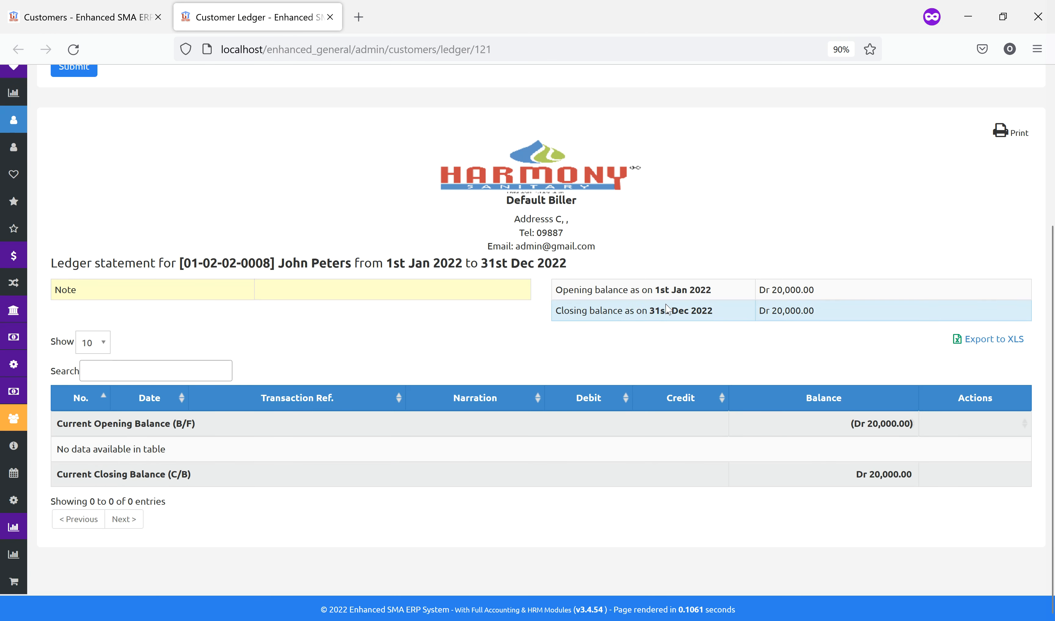
pyautogui.moveTo(767, 290); pyautogui.dragTo(869, 299)
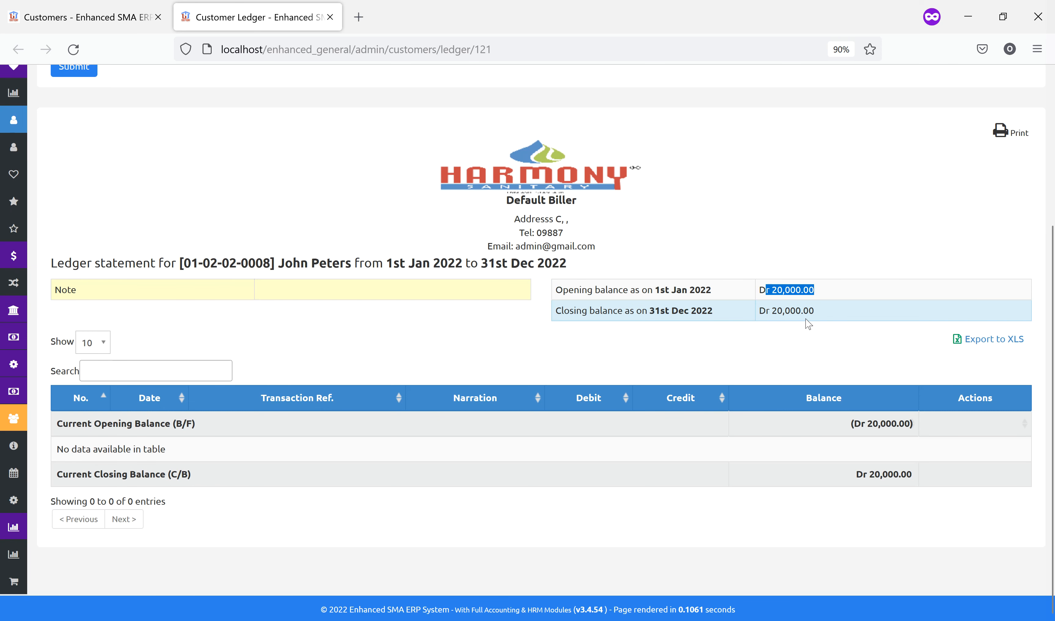
pyautogui.scroll(5, 823, 317)
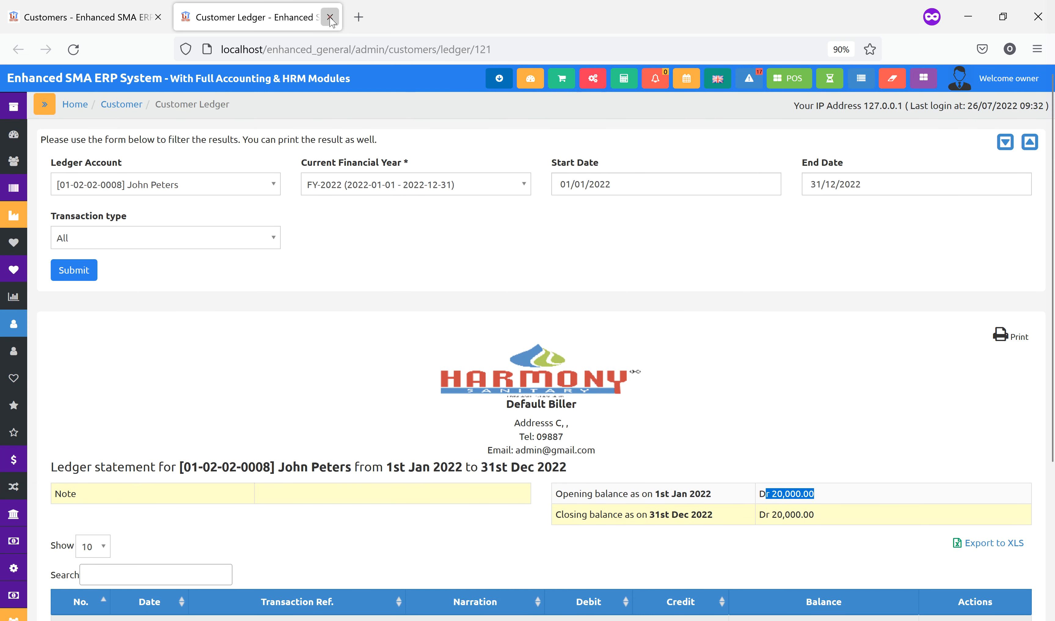
pyautogui.click(329, 17)
pyautogui.click(131, 105)
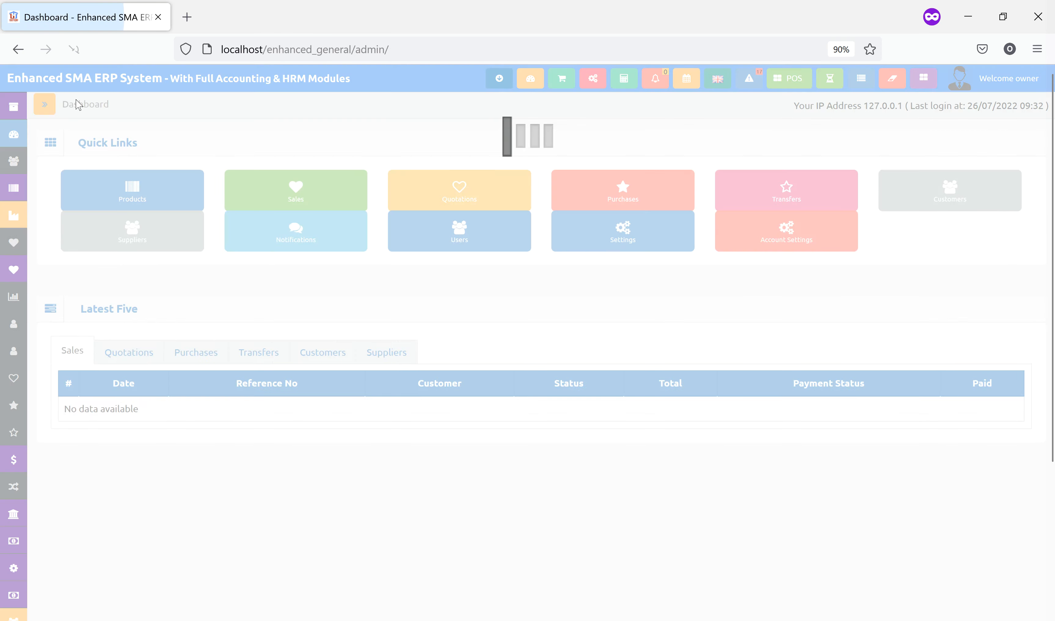
# Start a new sale and select the new customer
pyautogui.click(85, 250)
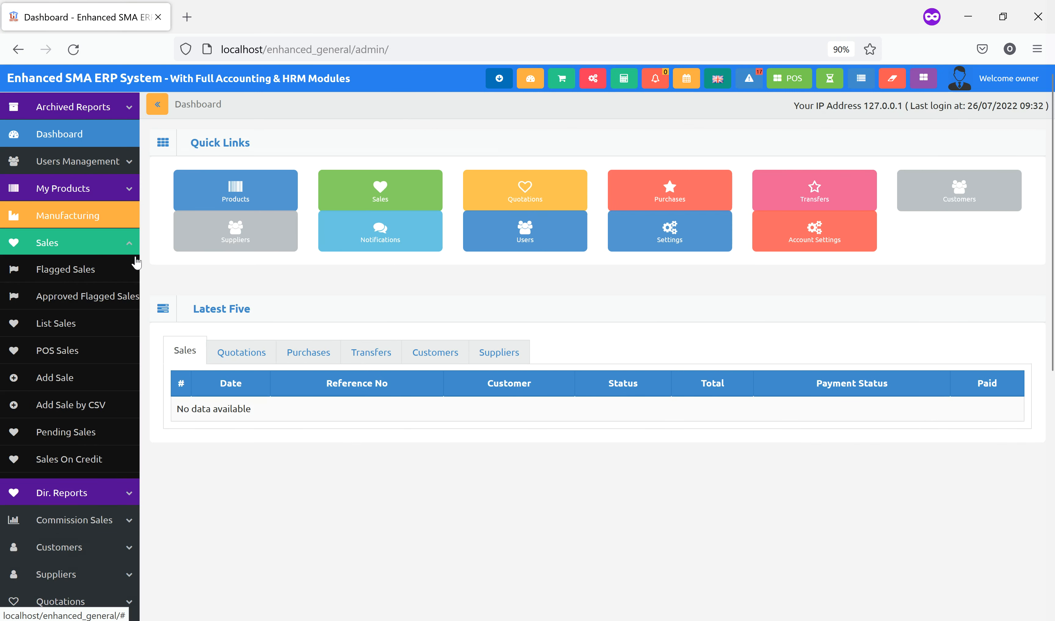
pyautogui.click(97, 377)
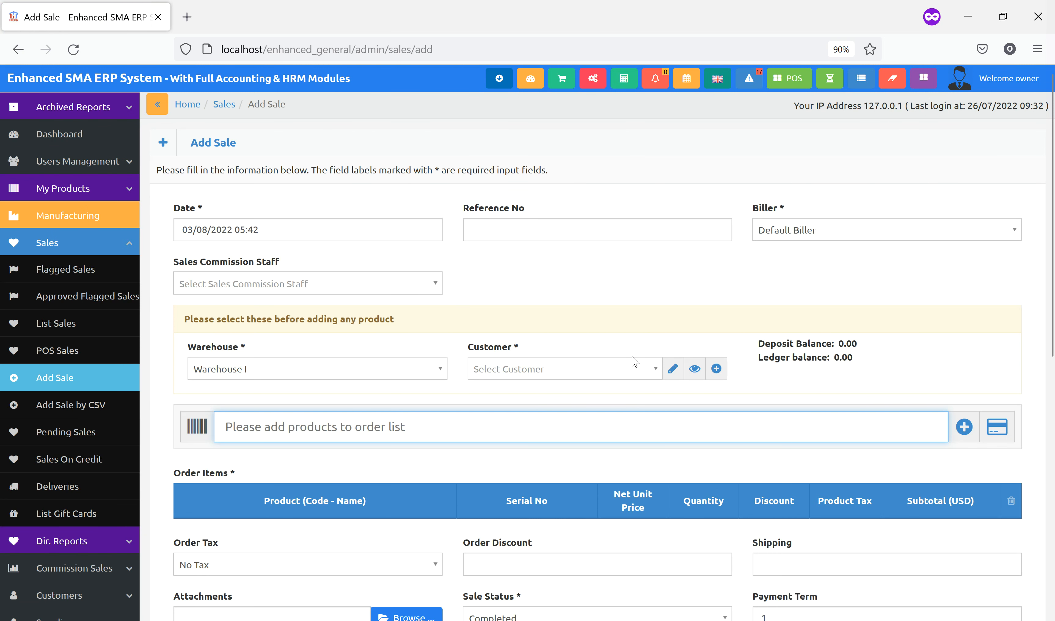
pyautogui.click(589, 370)
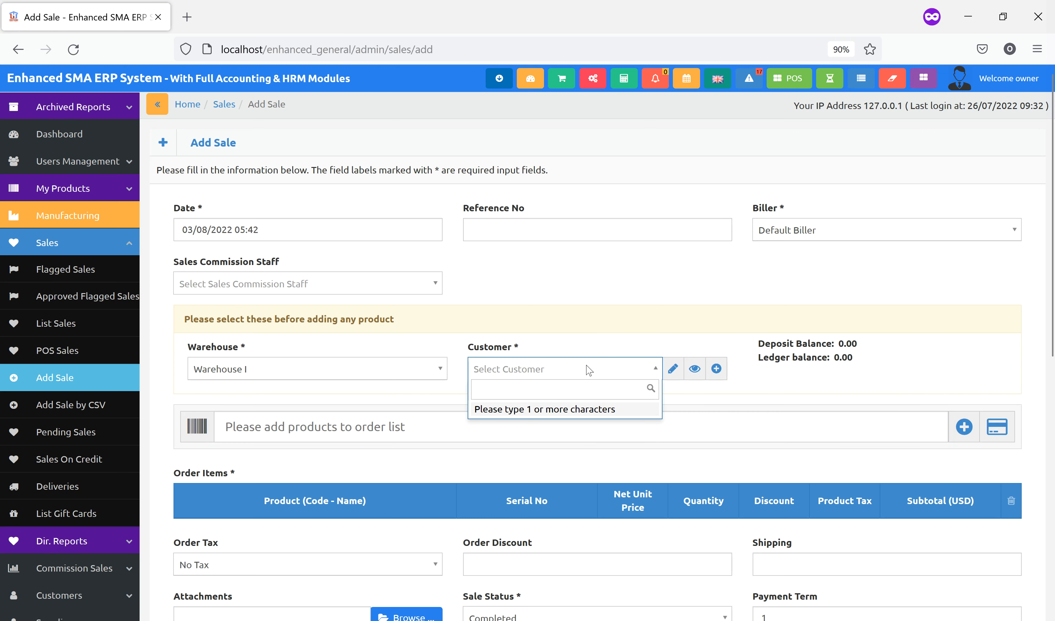
pyautogui.write('jo')
pyautogui.click(532, 410)
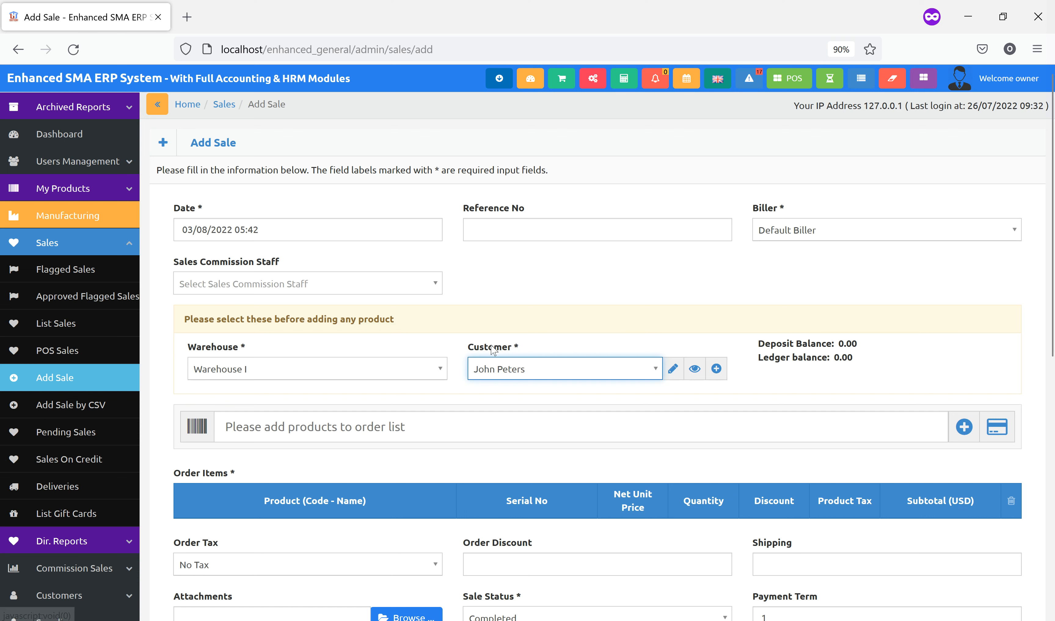
# Add Olive oil 4Litres and Pizza (Extra Large) to the order, removing Pizza Base Bread
pyautogui.click(482, 431)
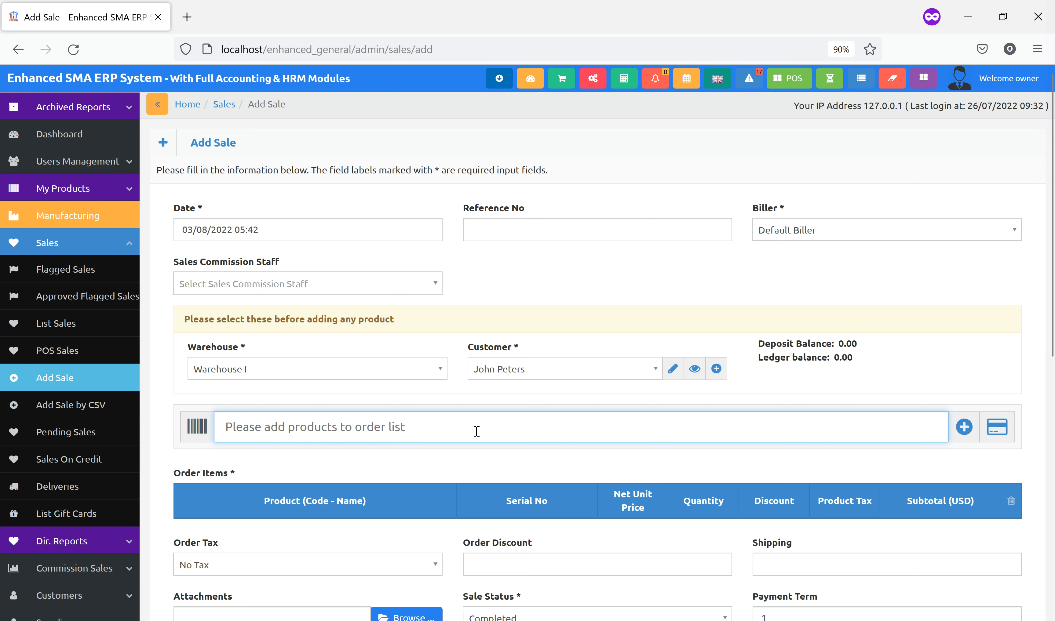
pyautogui.write('d')
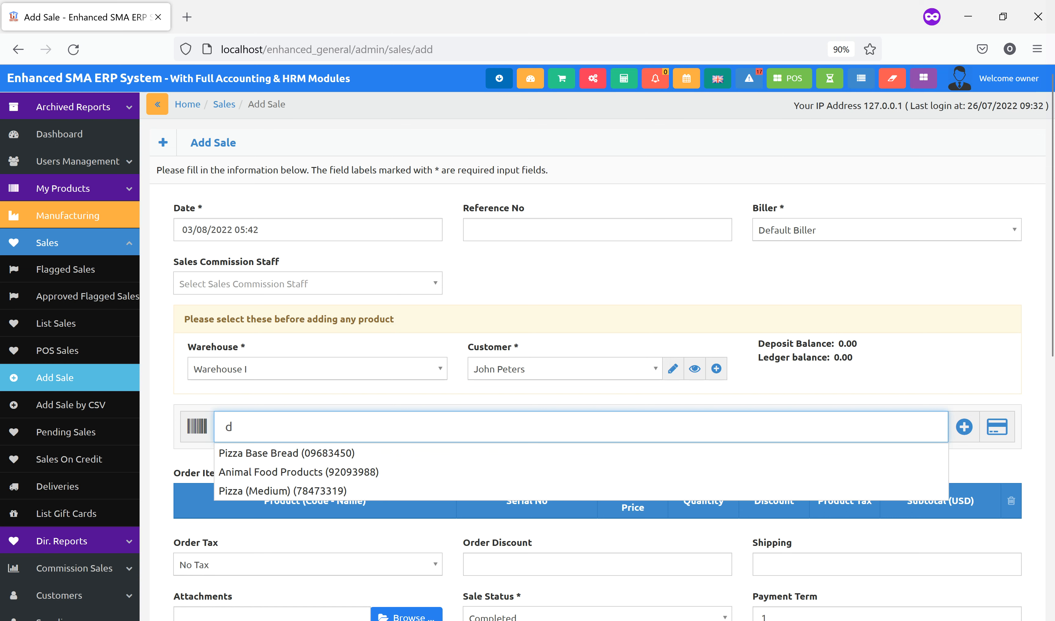
pyautogui.click(337, 456)
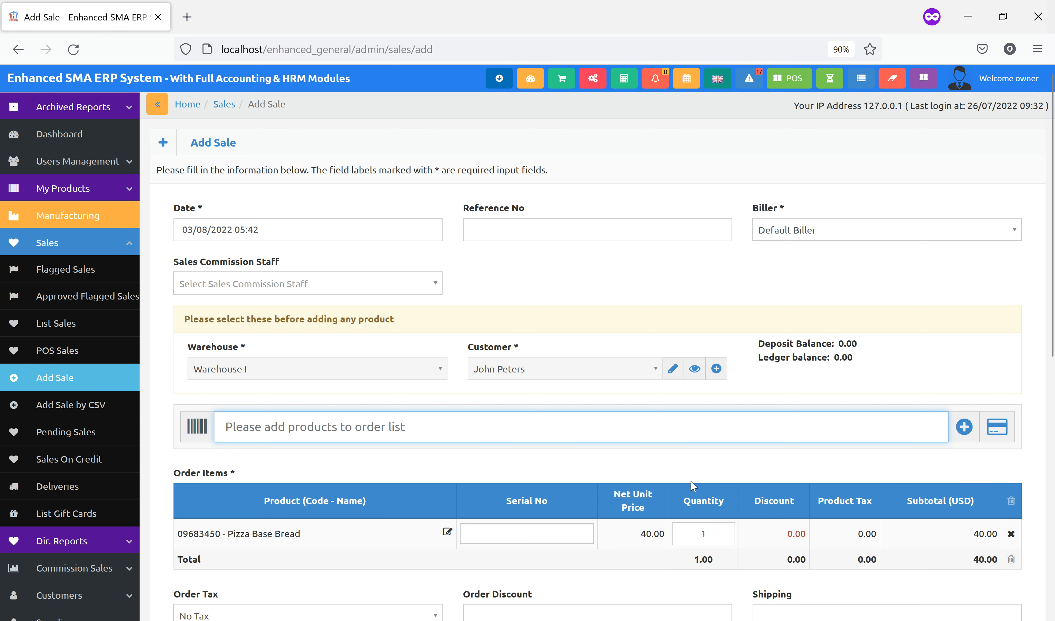
pyautogui.click(1010, 534)
pyautogui.write('oi')
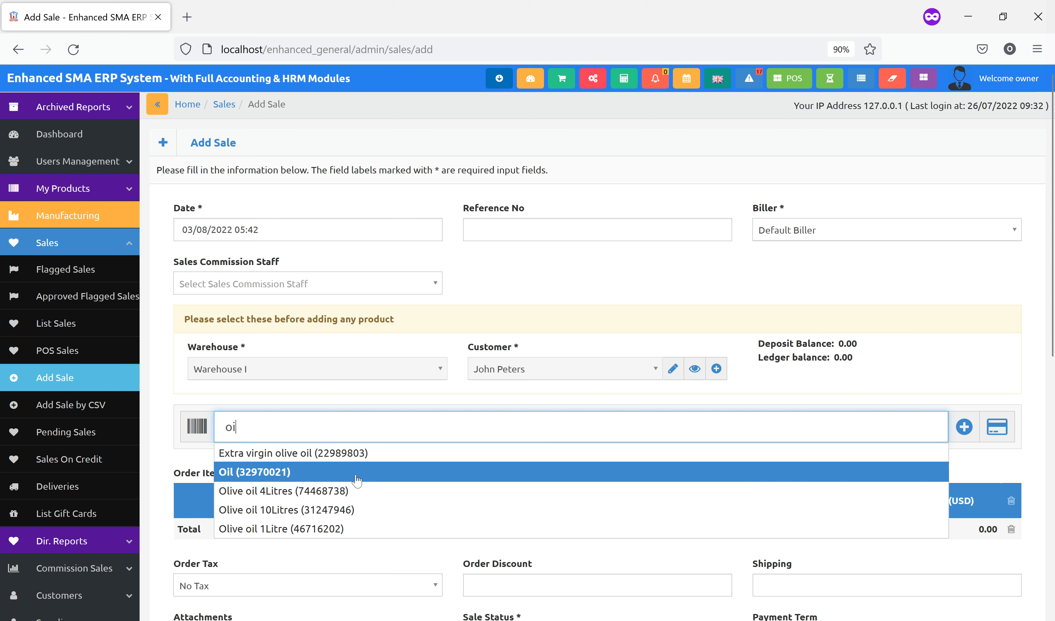
pyautogui.click(308, 491)
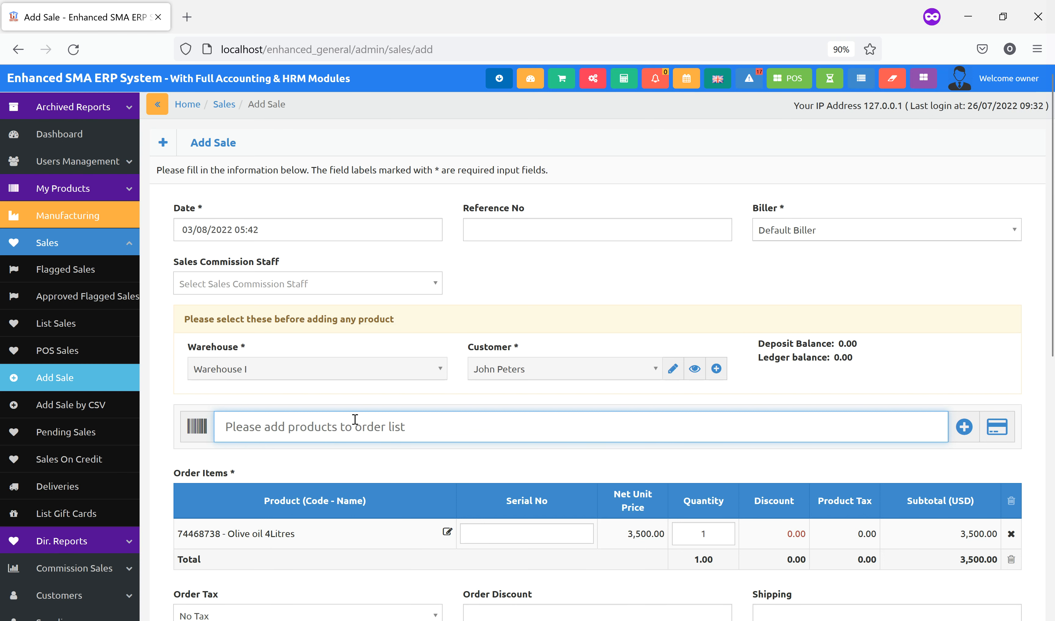
pyautogui.write('p')
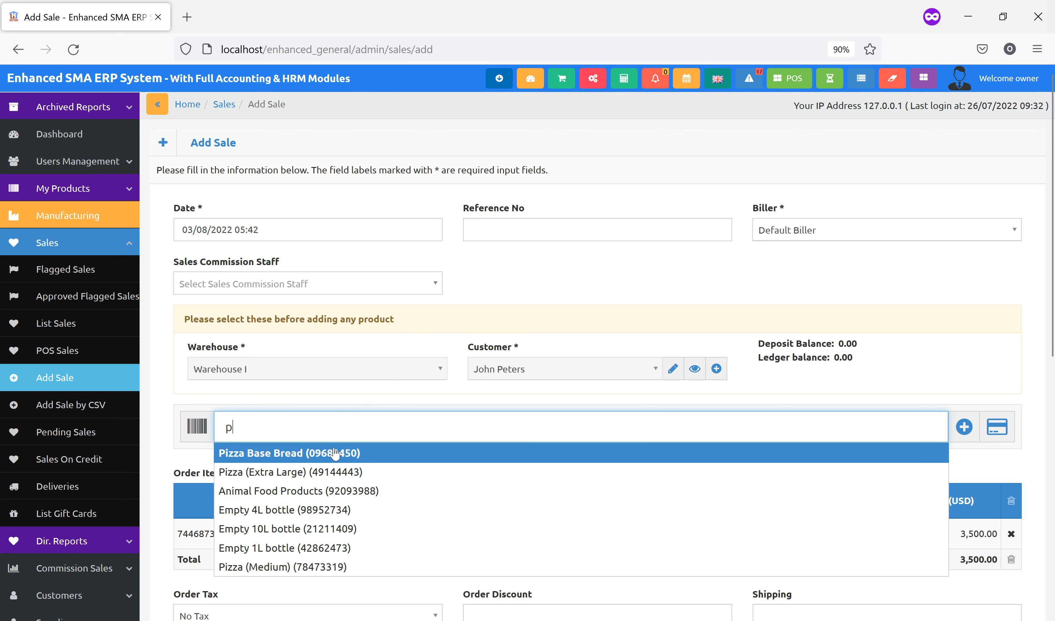
pyautogui.click(316, 472)
# Set both item quantities to 5 and submit the 37,500.00 sale
pyautogui.scroll(-5, 667, 451)
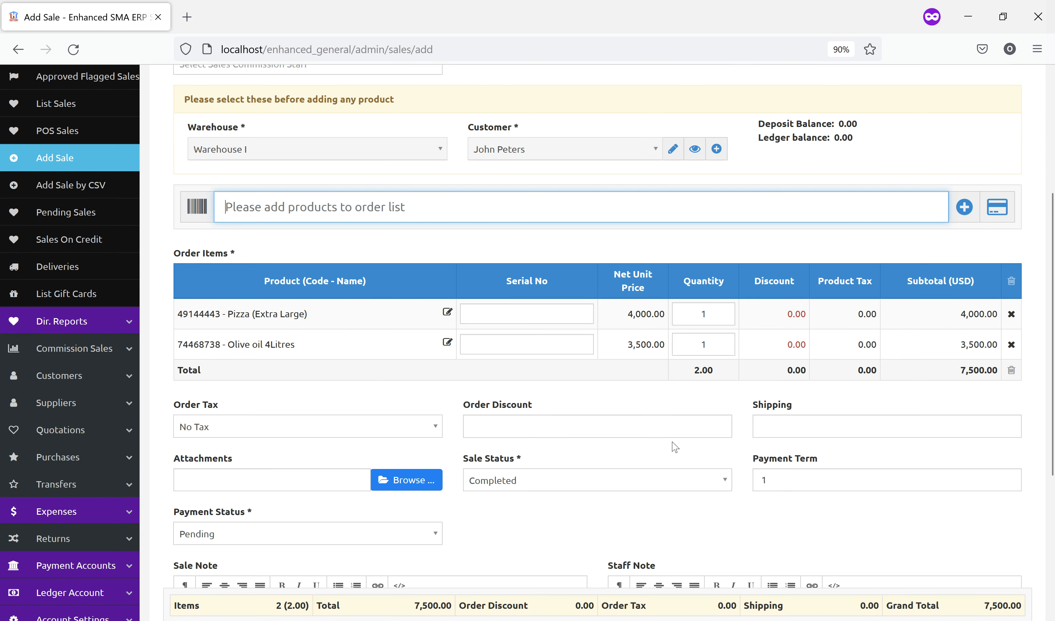
pyautogui.click(720, 315)
pyautogui.write('5')
pyautogui.click(706, 348)
pyautogui.write('5')
pyautogui.click(623, 393)
pyautogui.click(252, 346)
pyautogui.scroll(-3, 409, 376)
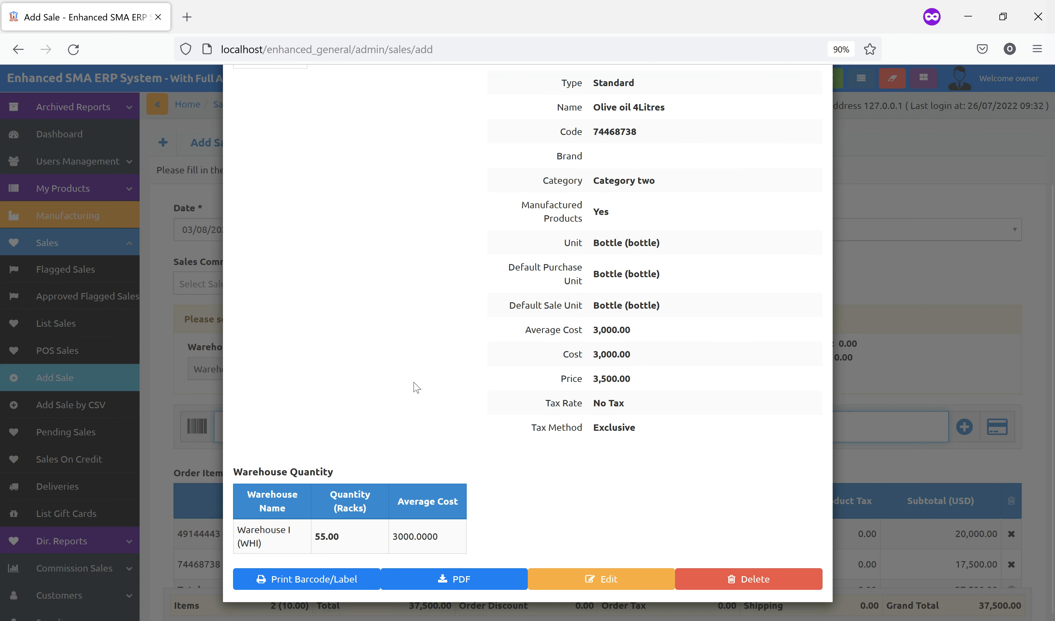
pyautogui.click(917, 316)
pyautogui.scroll(-5, 744, 385)
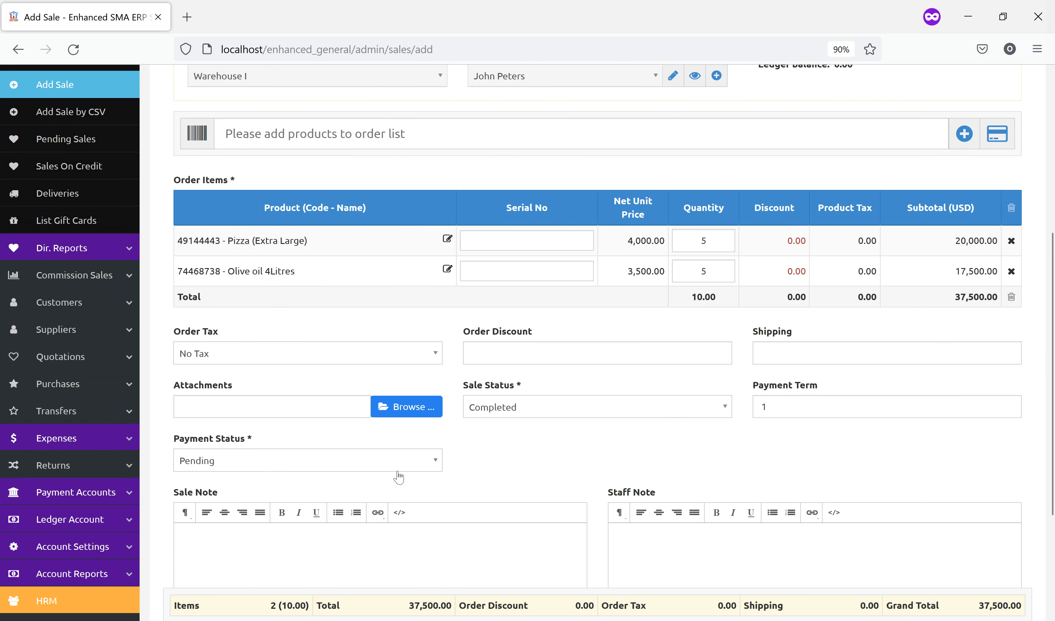
pyautogui.scroll(-4, 618, 482)
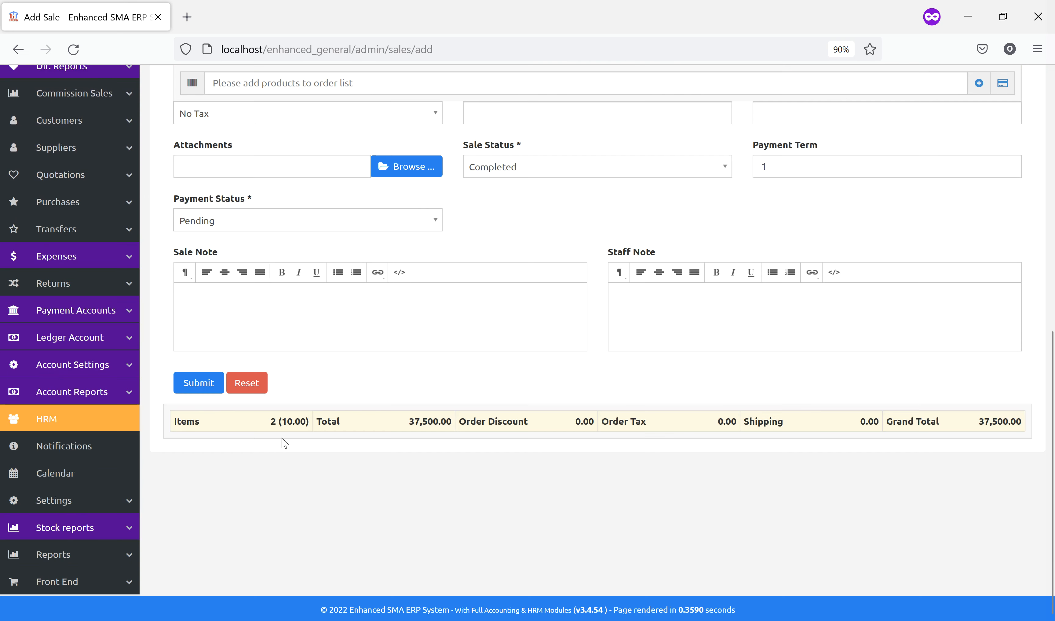
pyautogui.click(195, 384)
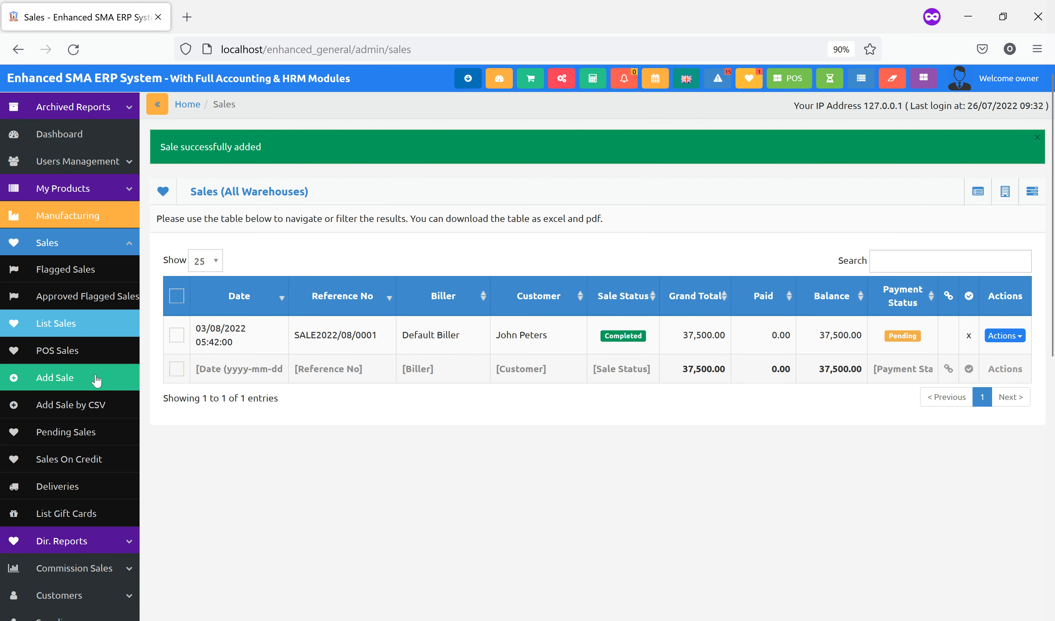
# Start another sale for the same customer and review their unpaid 37,500.00 bill
pyautogui.click(56, 377)
pyautogui.click(586, 370)
pyautogui.write('jo')
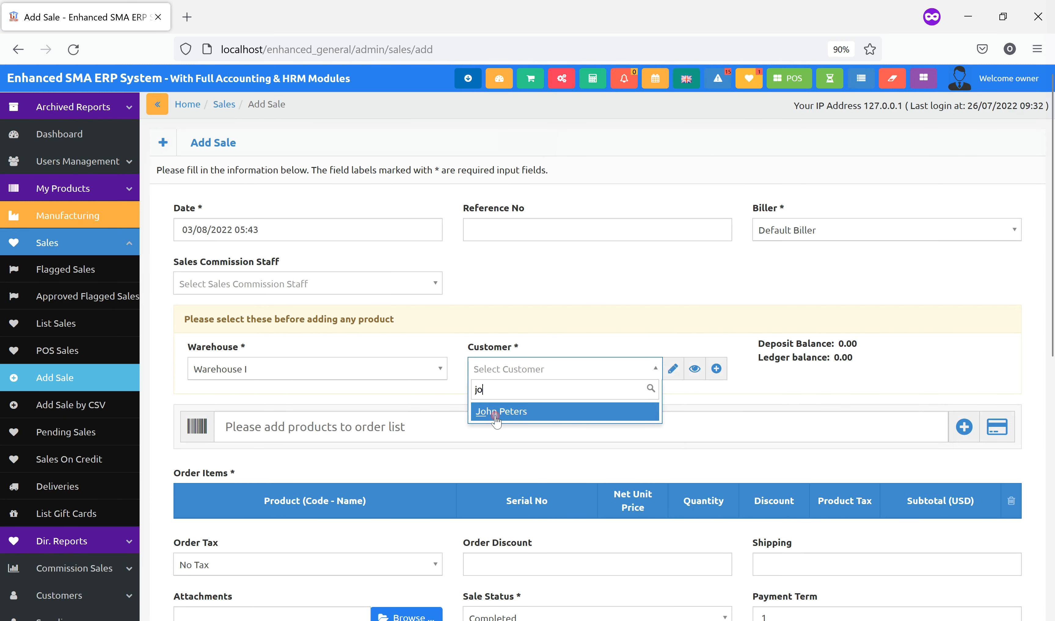
pyautogui.click(492, 412)
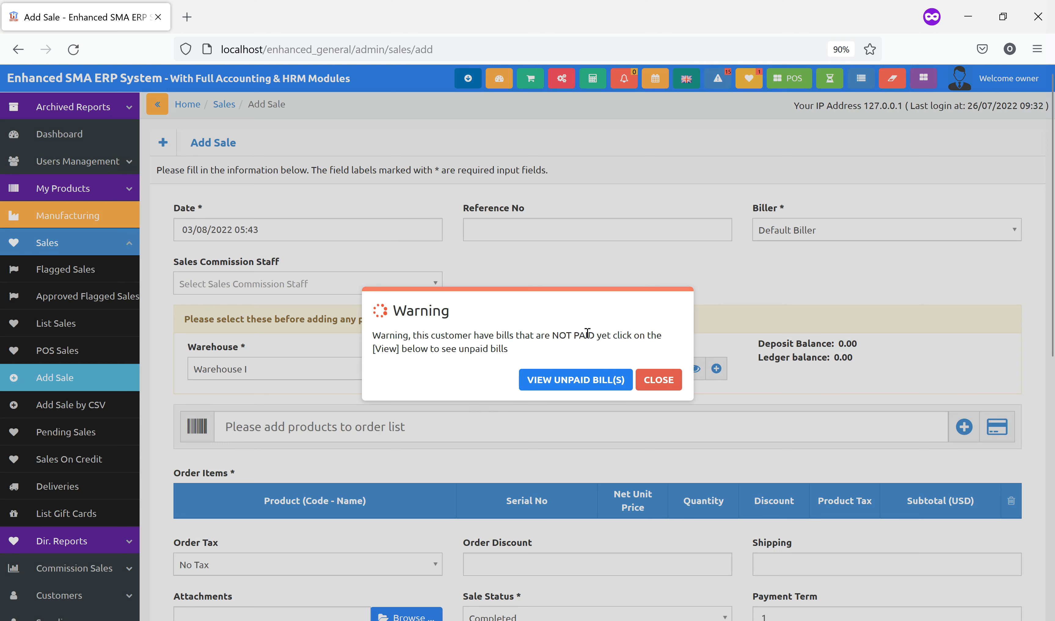
pyautogui.click(583, 379)
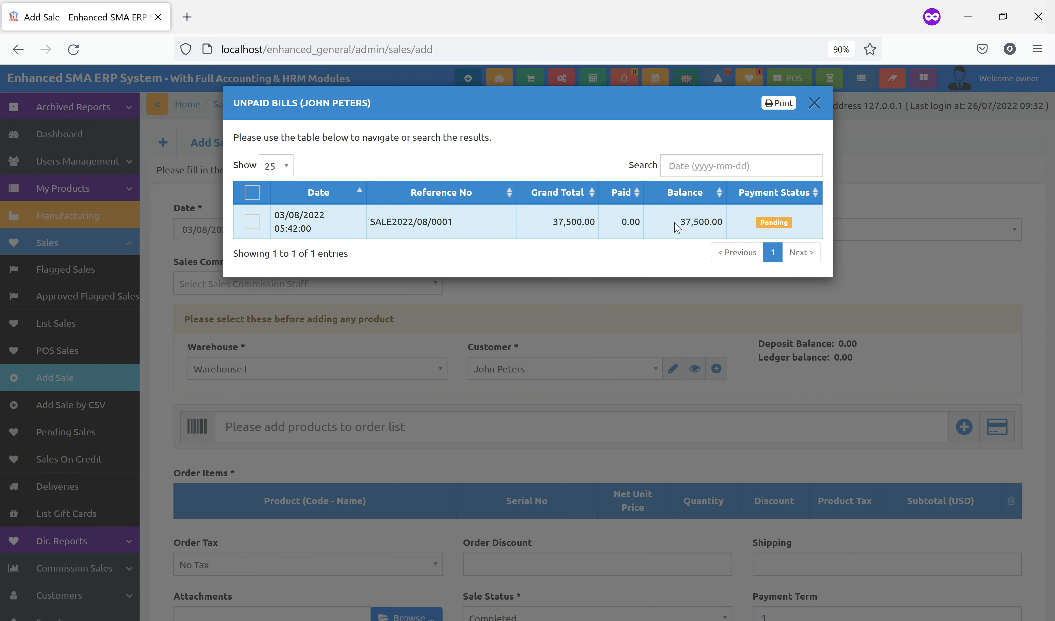
pyautogui.click(814, 109)
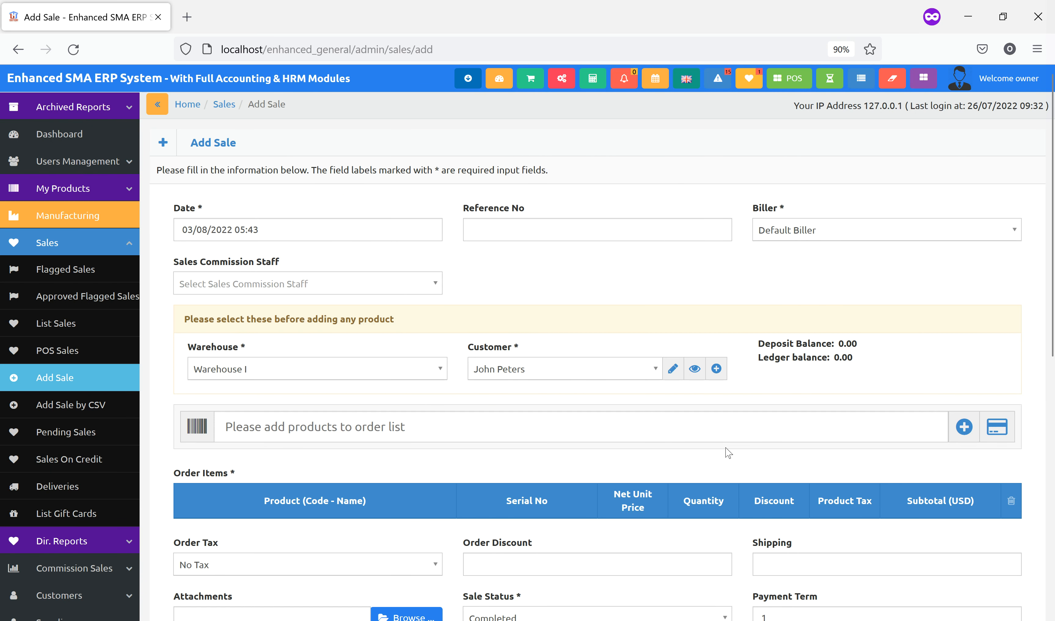
pyautogui.scroll(-2, 728, 452)
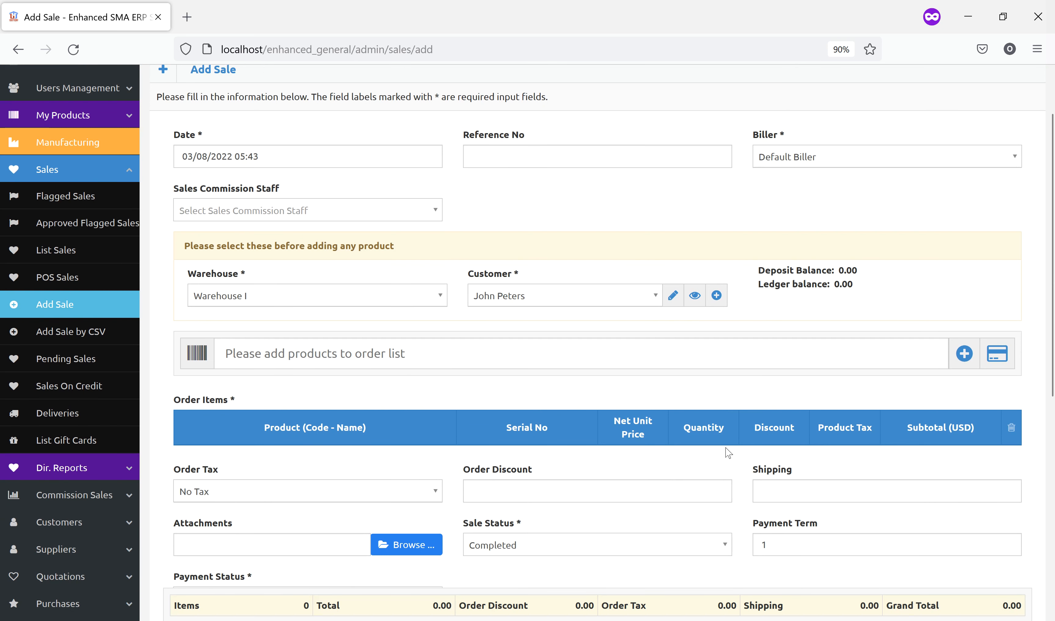
# Add 5 Olive oil 10Litres to the sale and submit it for 17,500.00
pyautogui.click(515, 357)
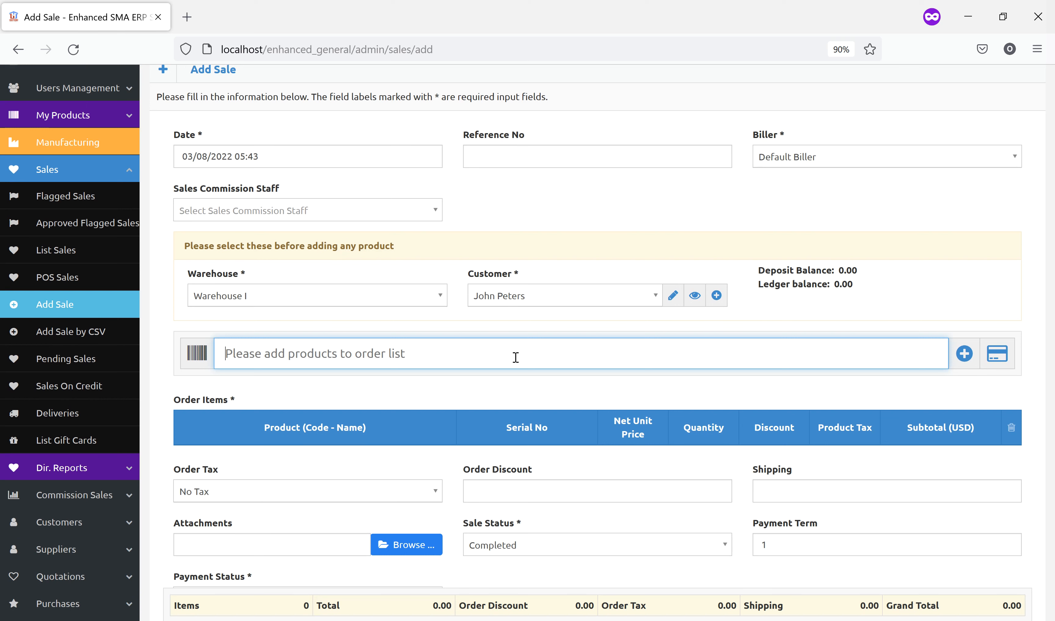
pyautogui.write('s')
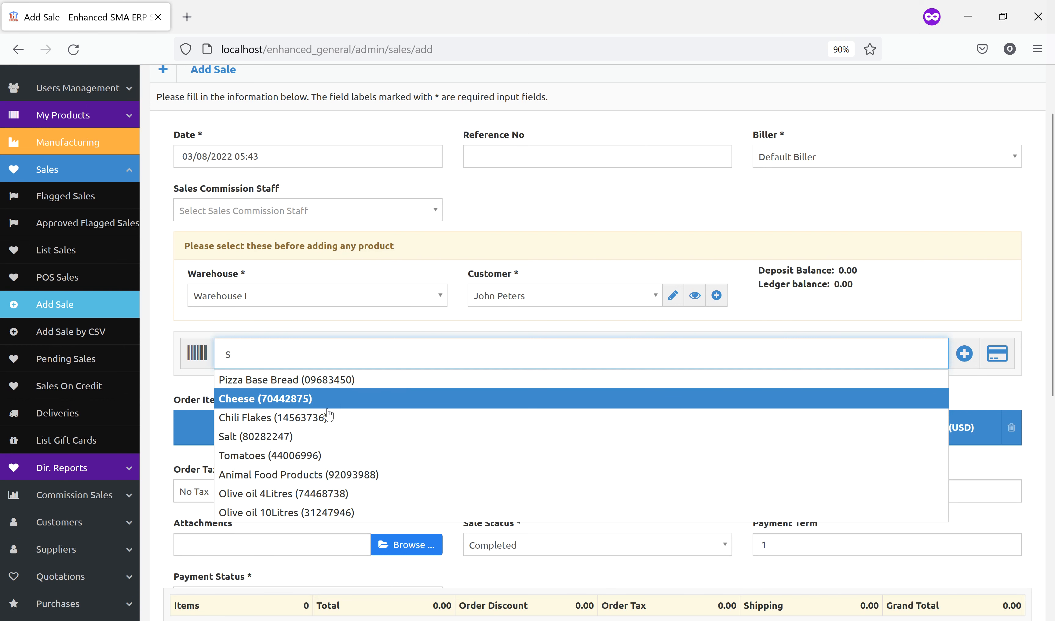
pyautogui.click(295, 513)
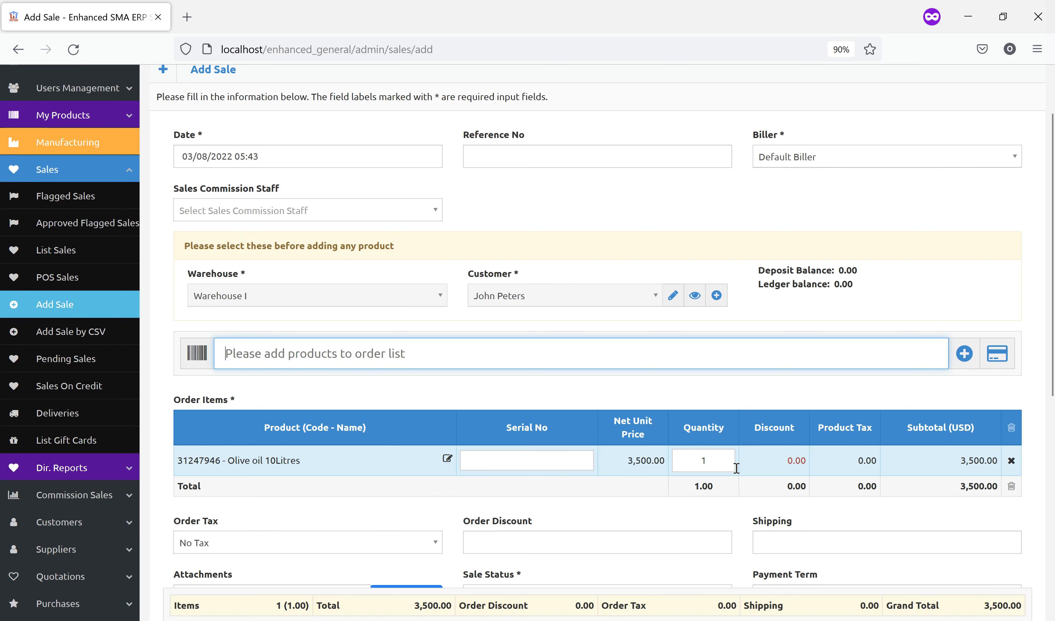
pyautogui.doubleClick(730, 459)
pyautogui.write('5')
pyautogui.press('Return')
pyautogui.scroll(-6, 620, 516)
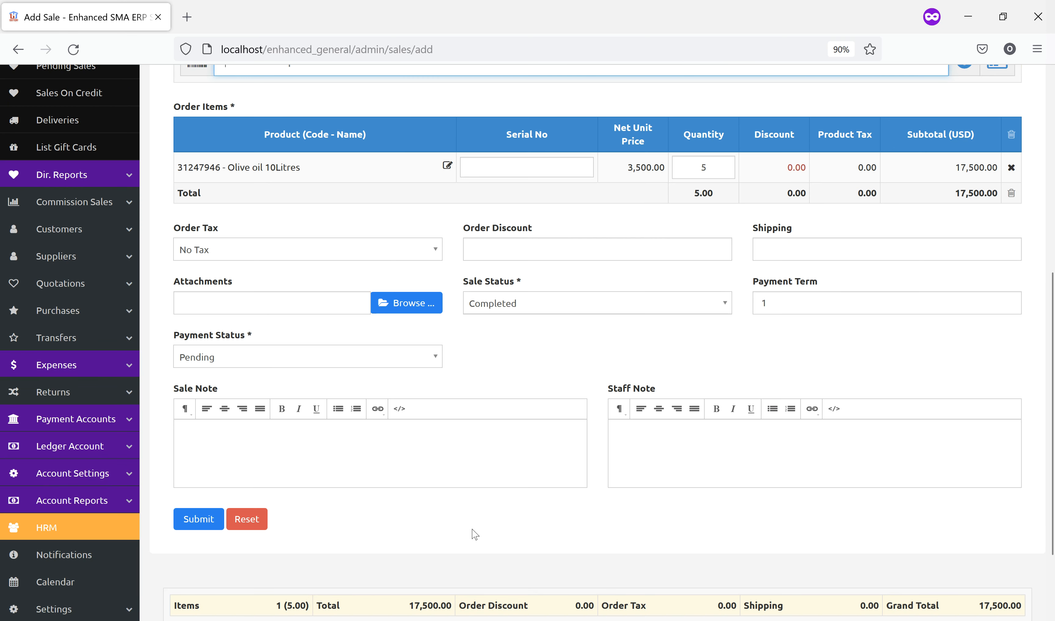
pyautogui.click(187, 522)
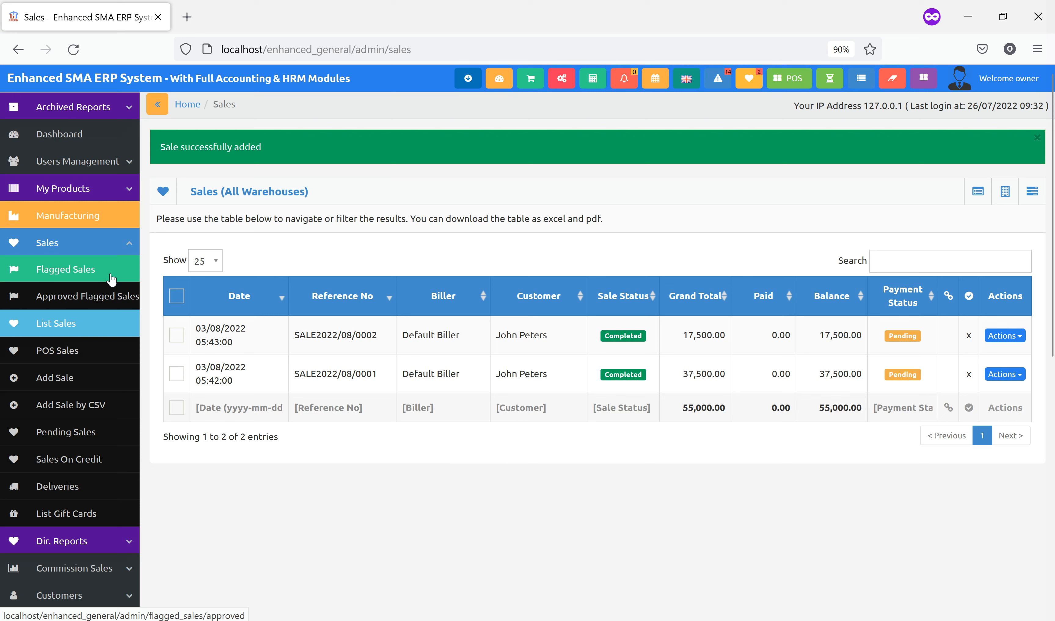
# Open Add Repayment for the credit customer from the Credit Customers list
pyautogui.click(110, 234)
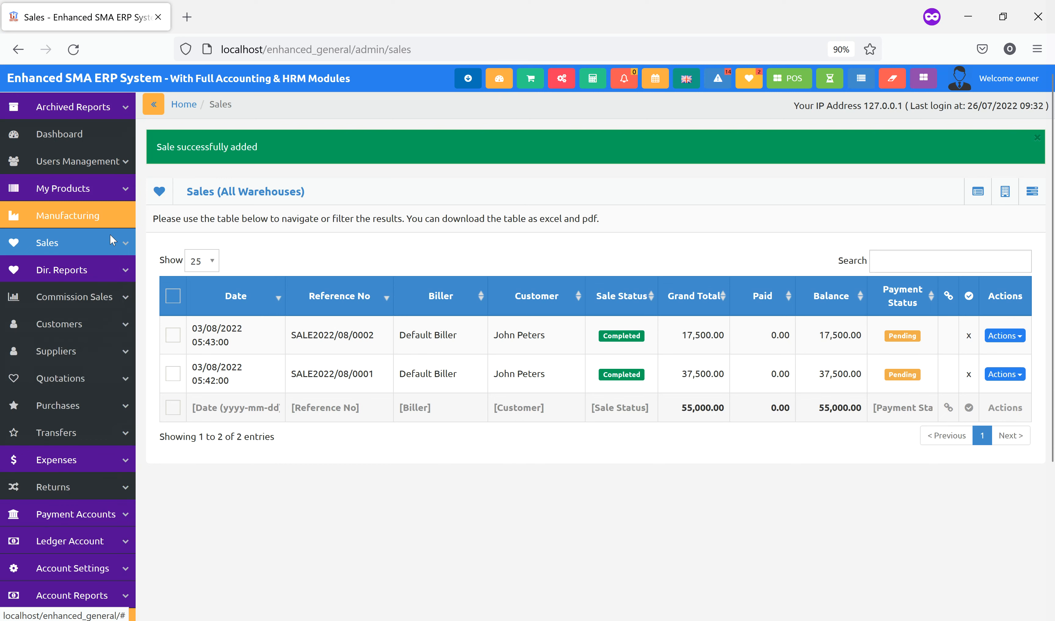
pyautogui.click(88, 332)
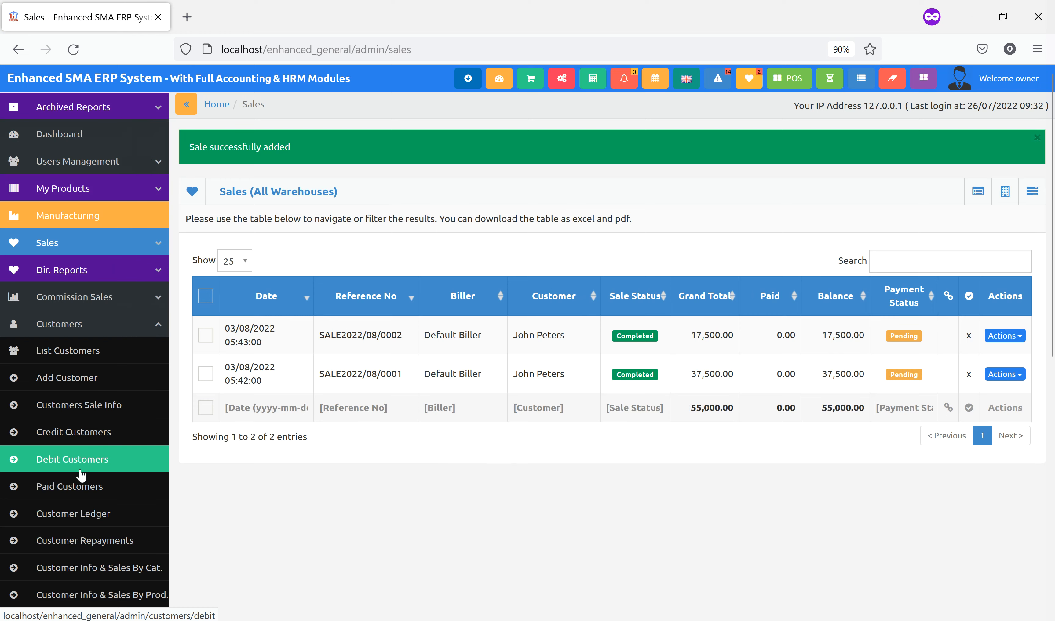
pyautogui.click(86, 443)
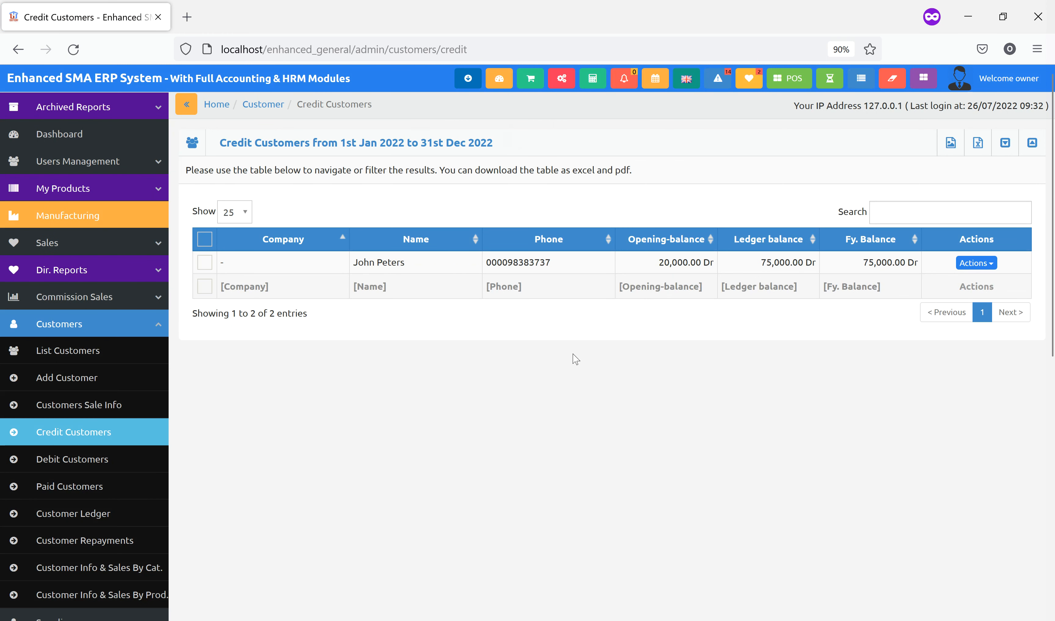
pyautogui.click(976, 263)
pyautogui.click(940, 280)
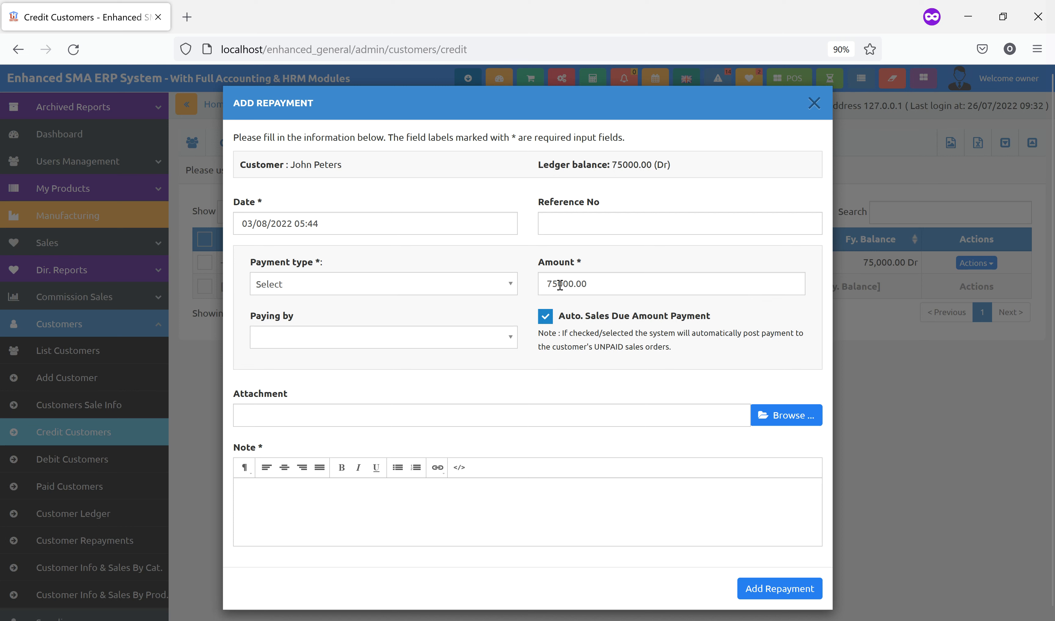
# Change the repayment amount from 75000.00 to 70000.00, leaving no attachment
pyautogui.click(559, 284)
pyautogui.press('BackSpace')
pyautogui.write('0')
pyautogui.click(530, 414)
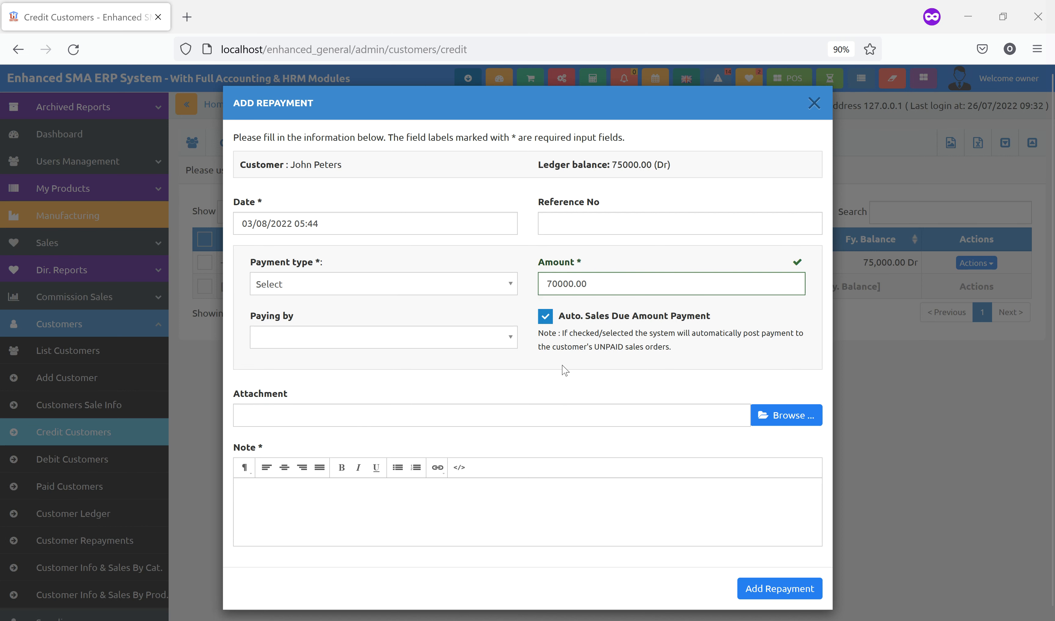
pyautogui.click(471, 346)
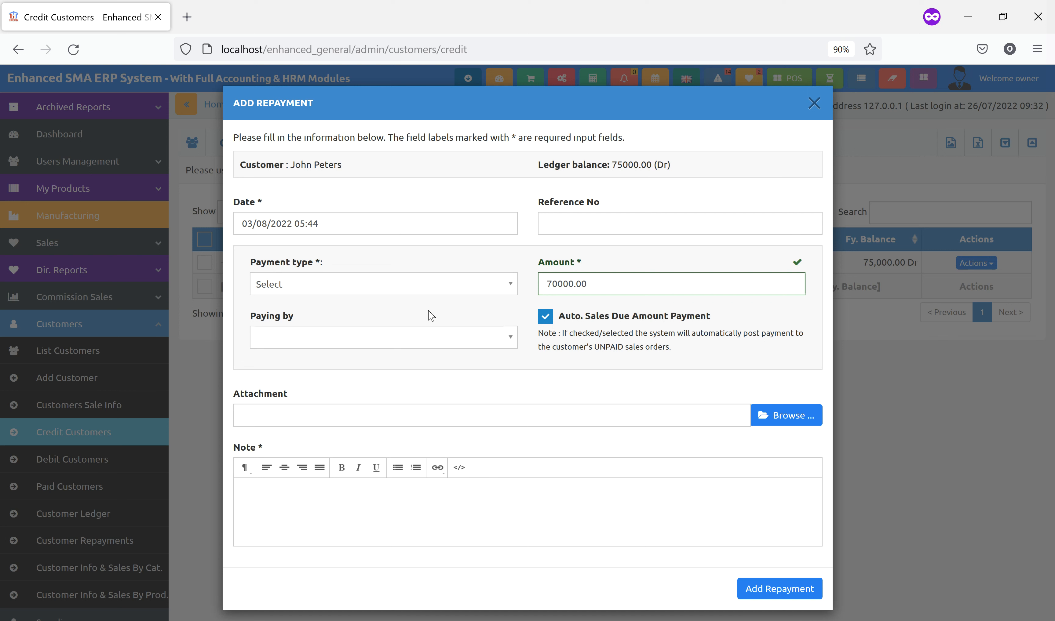
# Set the payment type to Cash Payment and paying by to Cash
pyautogui.click(396, 285)
pyautogui.click(363, 328)
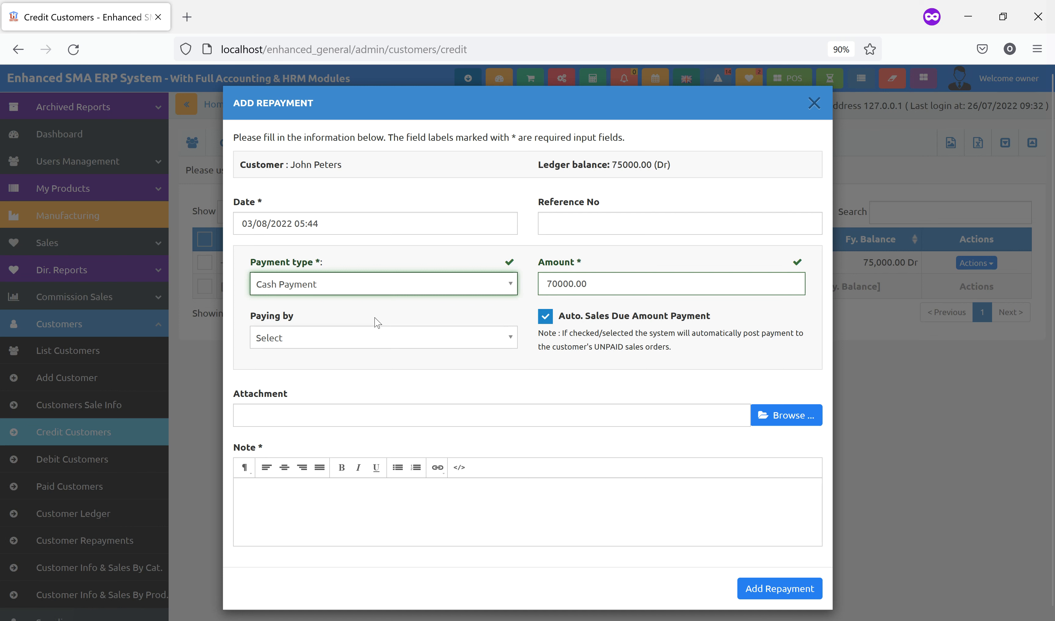
pyautogui.click(390, 292)
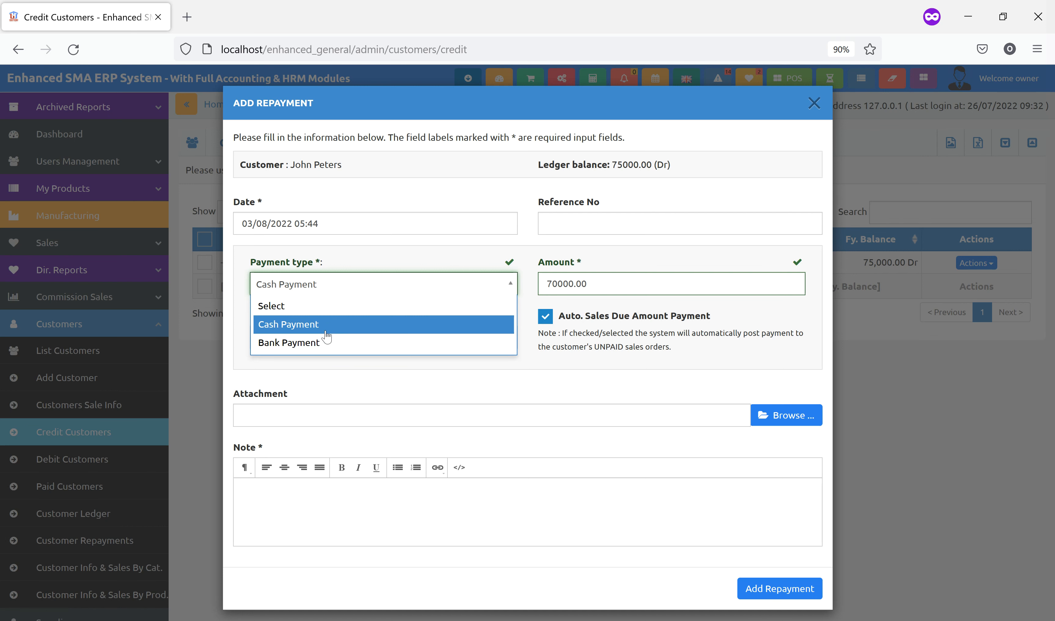
pyautogui.click(323, 343)
pyautogui.click(595, 340)
pyautogui.click(622, 287)
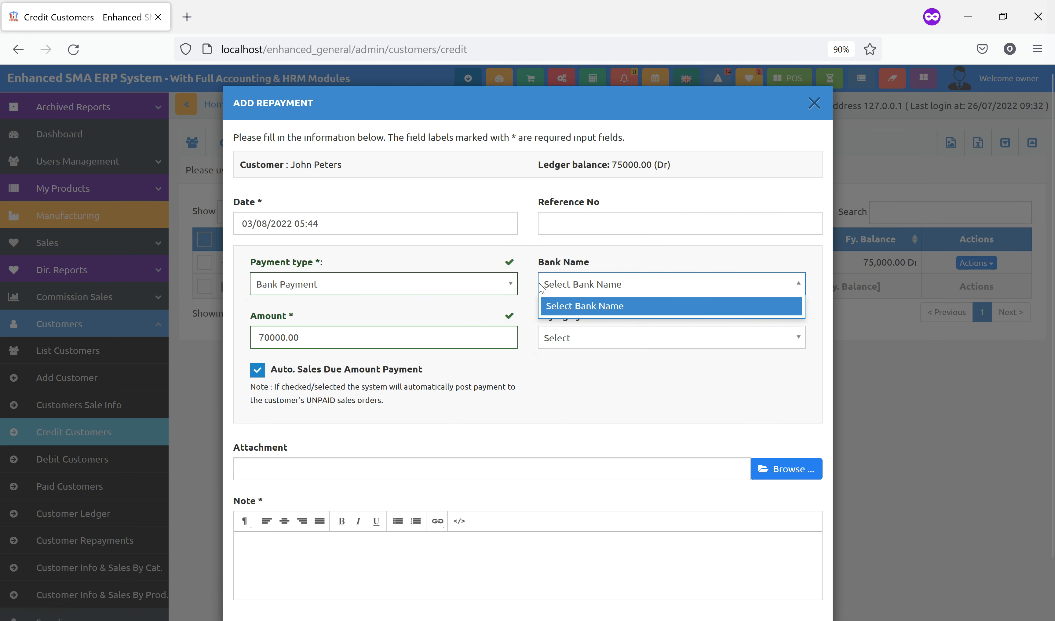
pyautogui.click(528, 261)
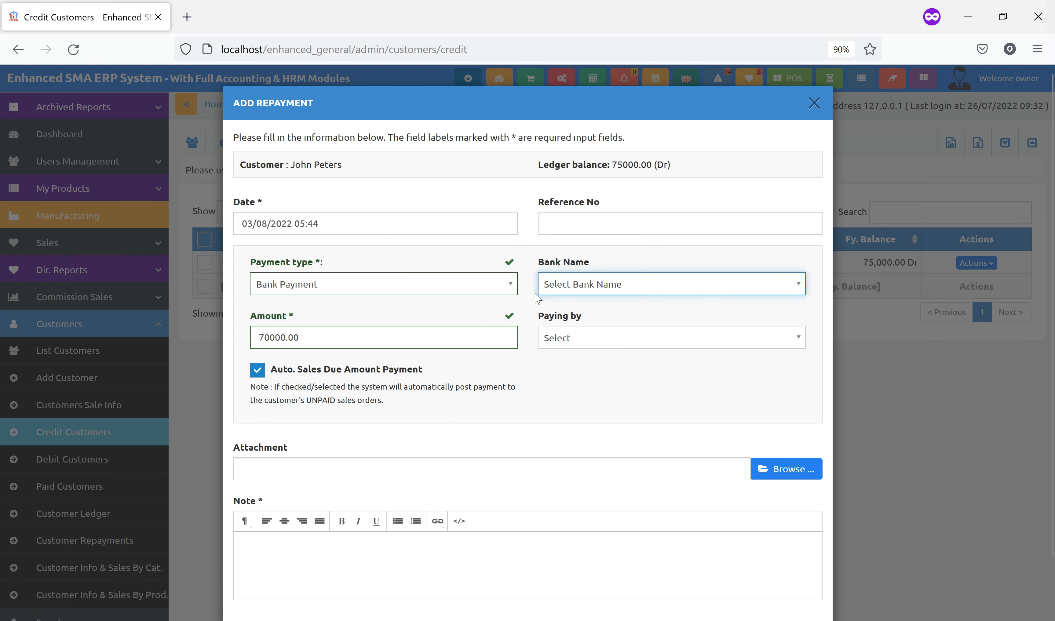
pyautogui.click(448, 288)
pyautogui.click(319, 324)
pyautogui.click(427, 345)
pyautogui.click(356, 378)
# Add the note 'Customer Repayment via Cash' and submit the repayment
pyautogui.click(377, 500)
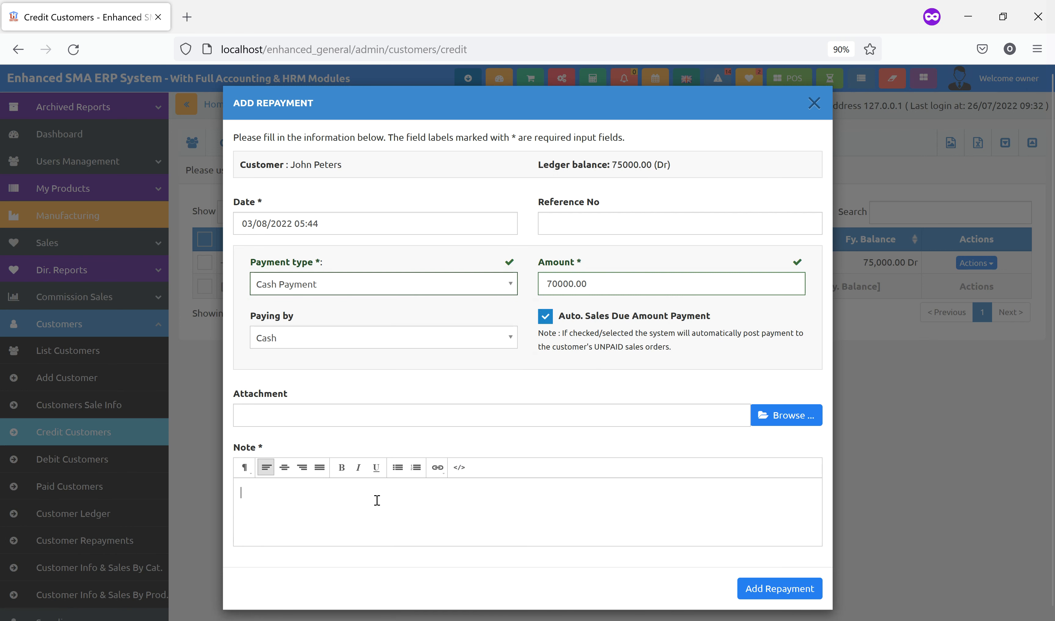
pyautogui.write('Cu')
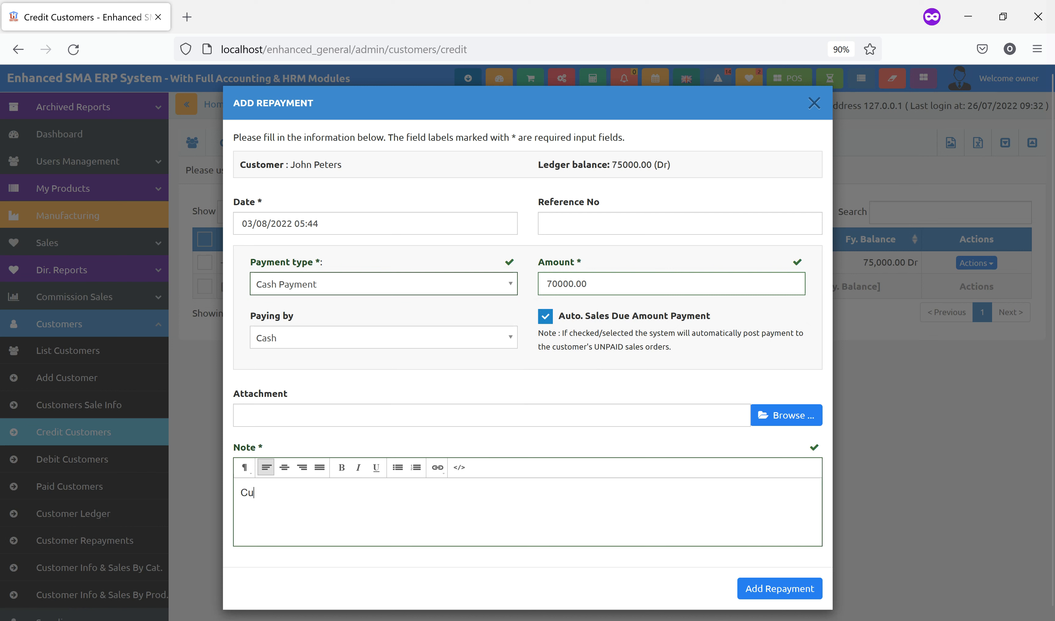
pyautogui.write('stomer Repayment')
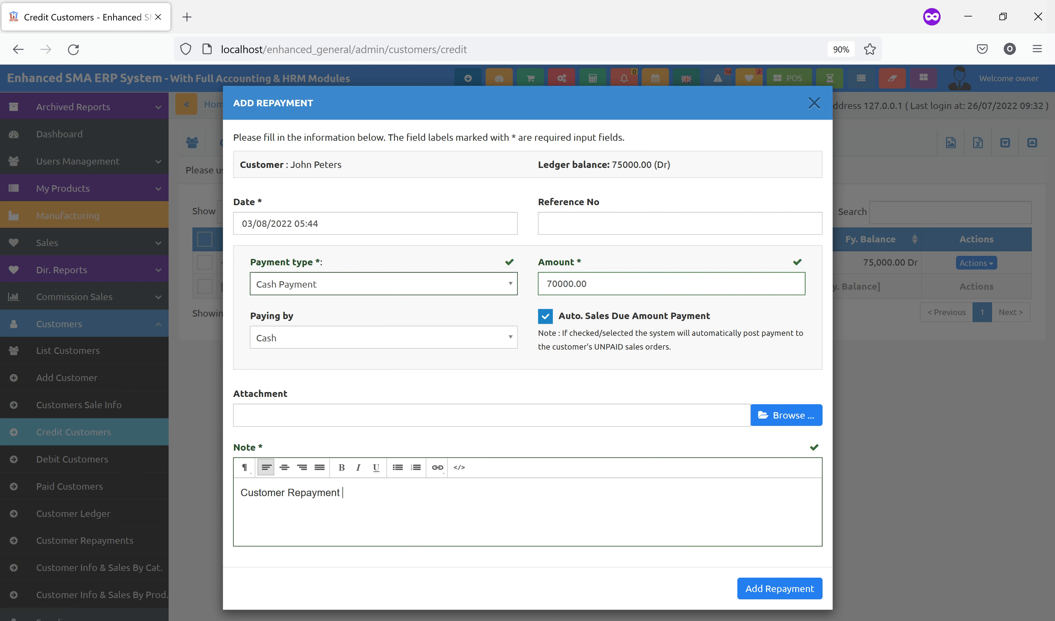
pyautogui.write(' via Cash')
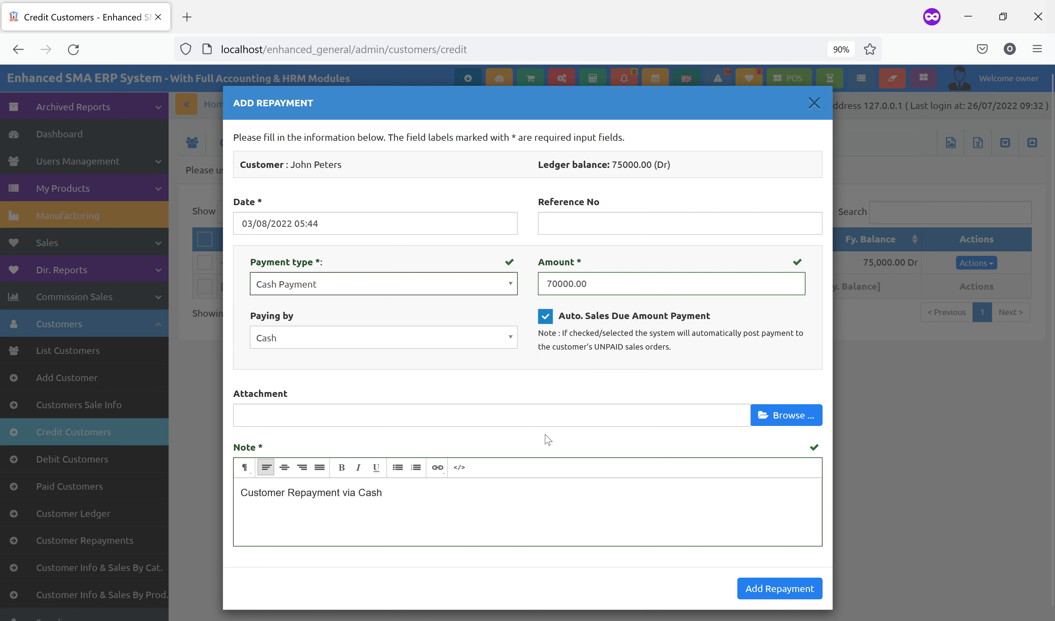
pyautogui.scroll(-1, 691, 508)
pyautogui.click(777, 582)
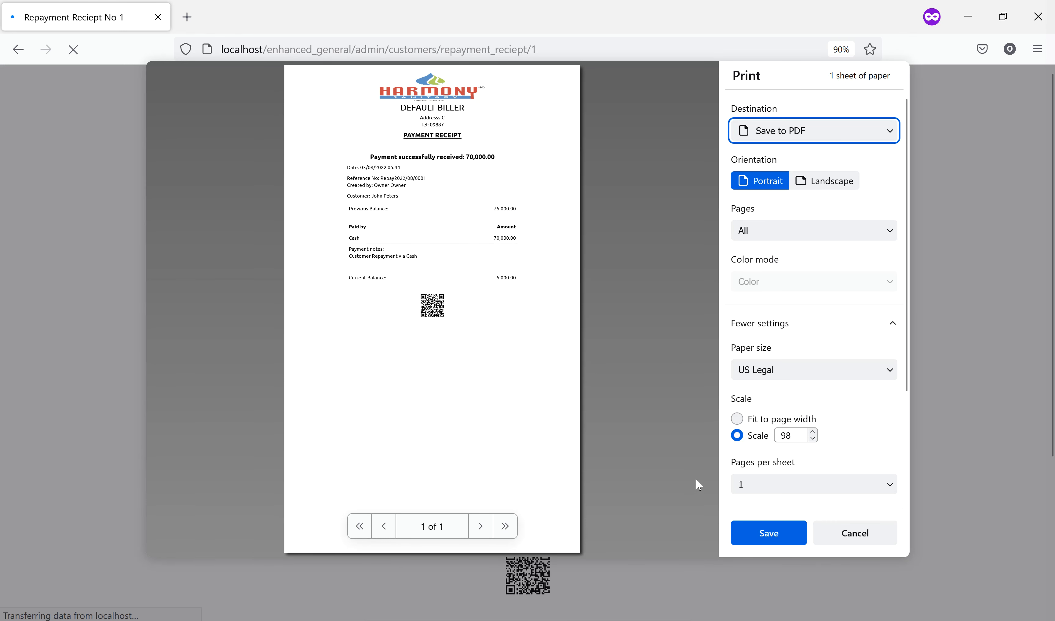
# Dismiss the print preview and go from the repayment receipt back to the Customer Repayments list
pyautogui.click(854, 533)
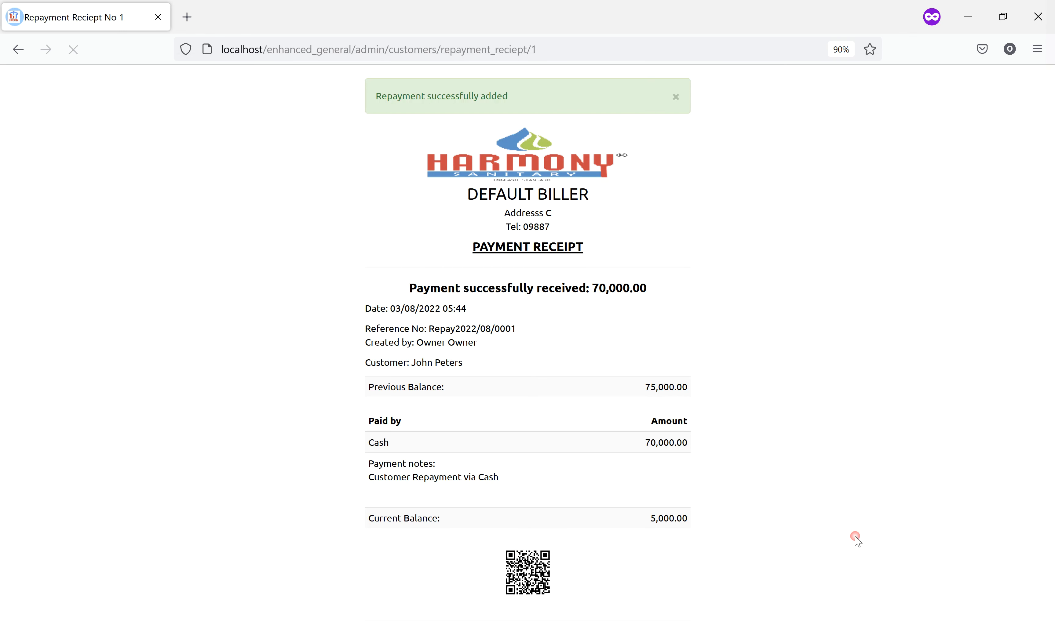
pyautogui.scroll(-5, 795, 516)
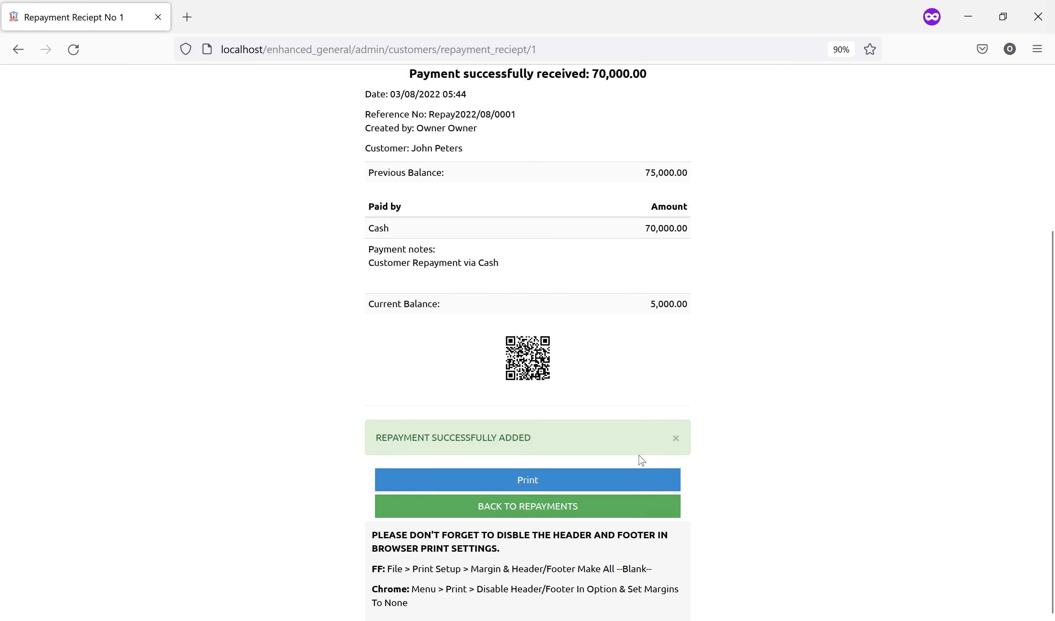
pyautogui.click(587, 507)
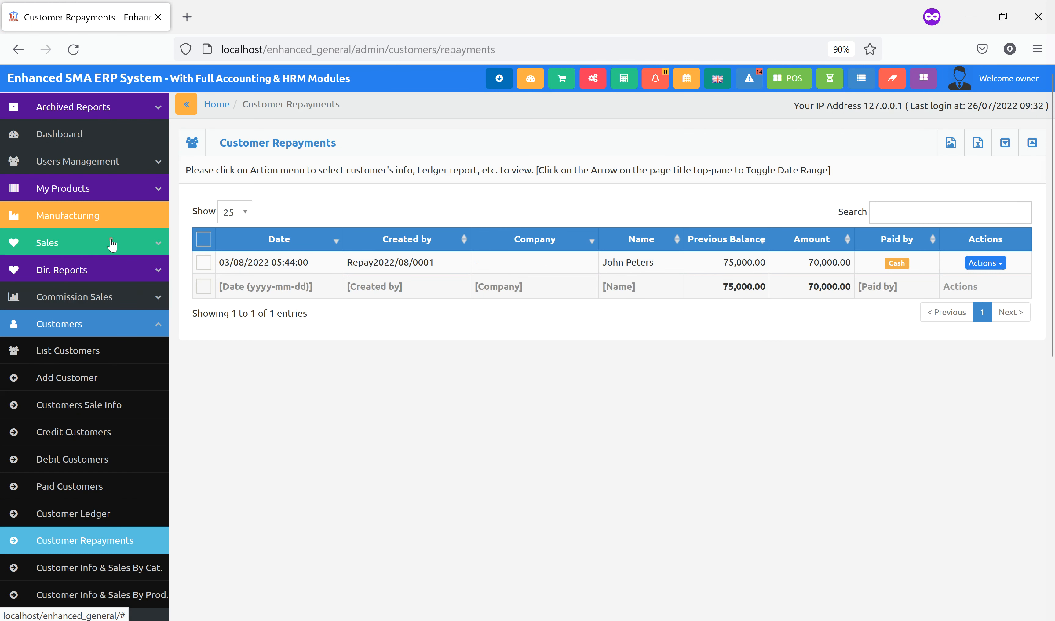
# View the sales list showing two paid sales totalling 55,000.00, then open the Customers list
pyautogui.click(112, 242)
pyautogui.click(72, 323)
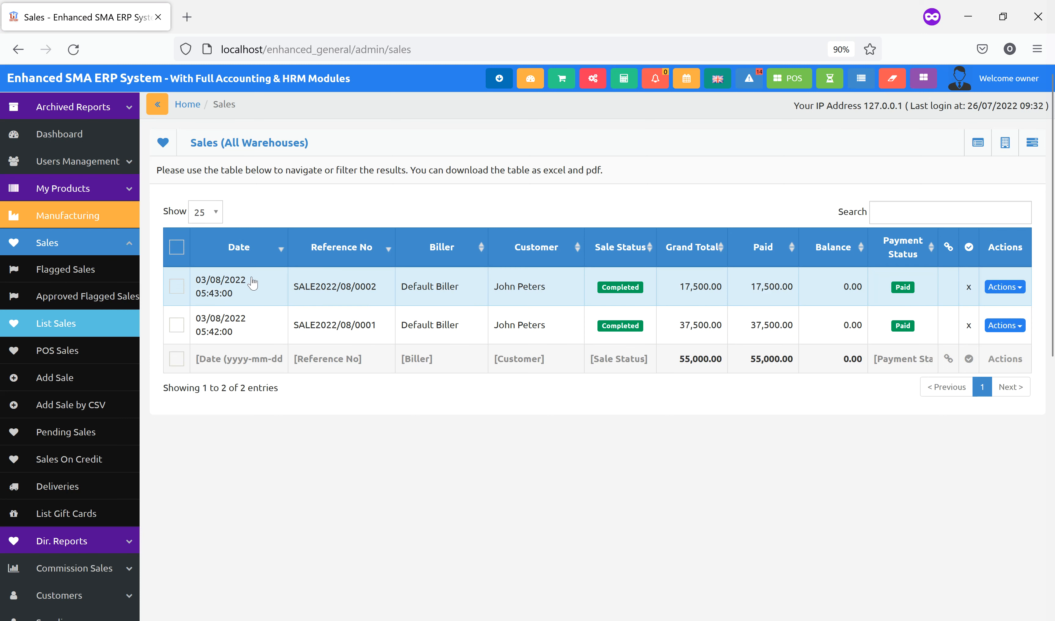
pyautogui.click(112, 242)
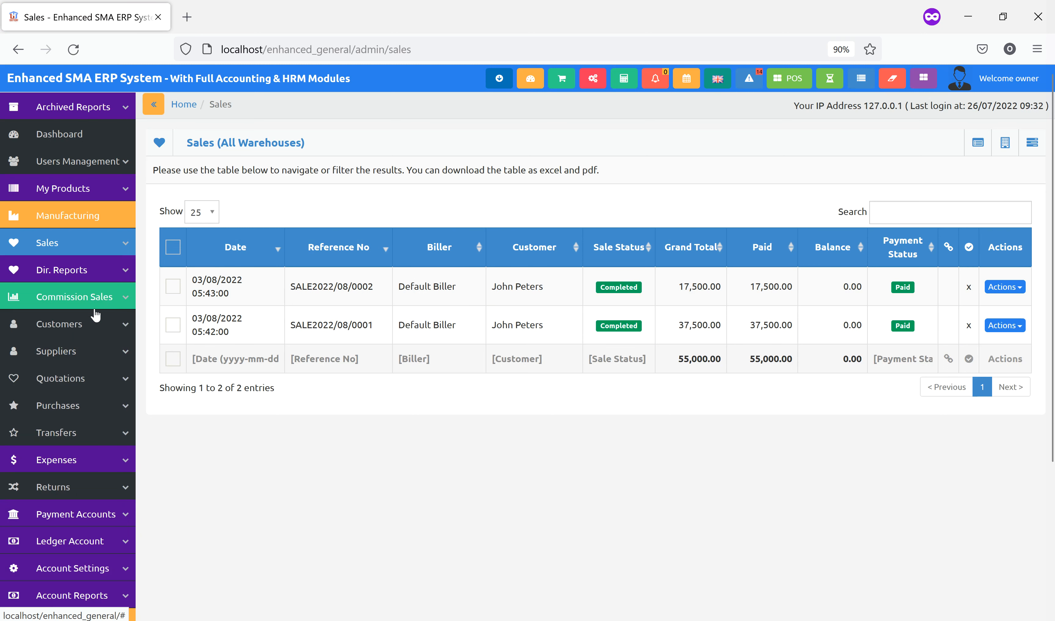
pyautogui.click(112, 324)
pyautogui.click(112, 351)
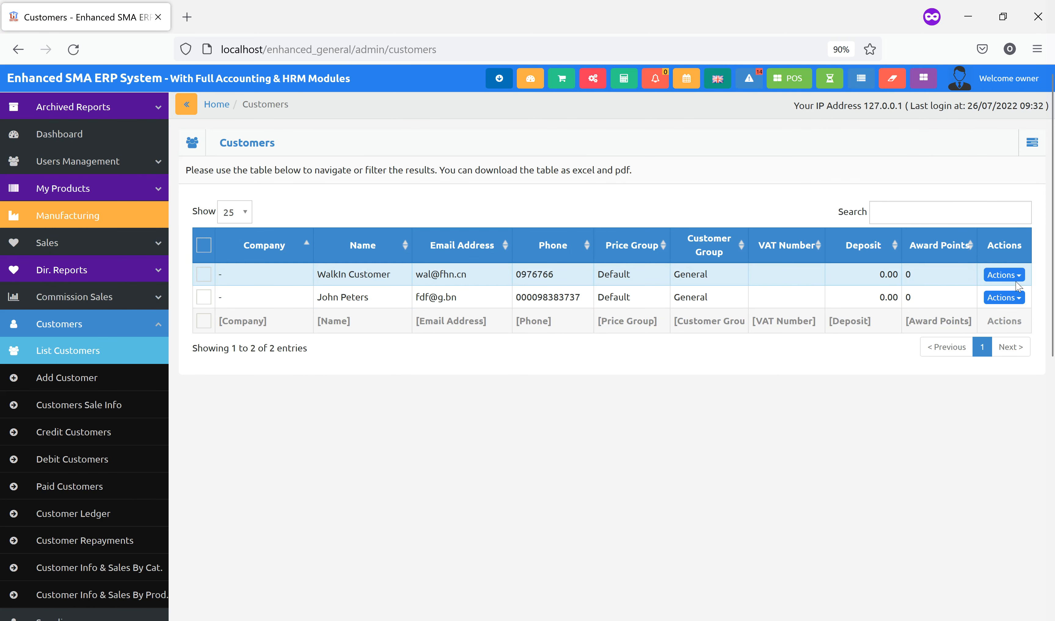
# Generate the Customer Ledger statement for the credit customer's ledger account
pyautogui.click(87, 517)
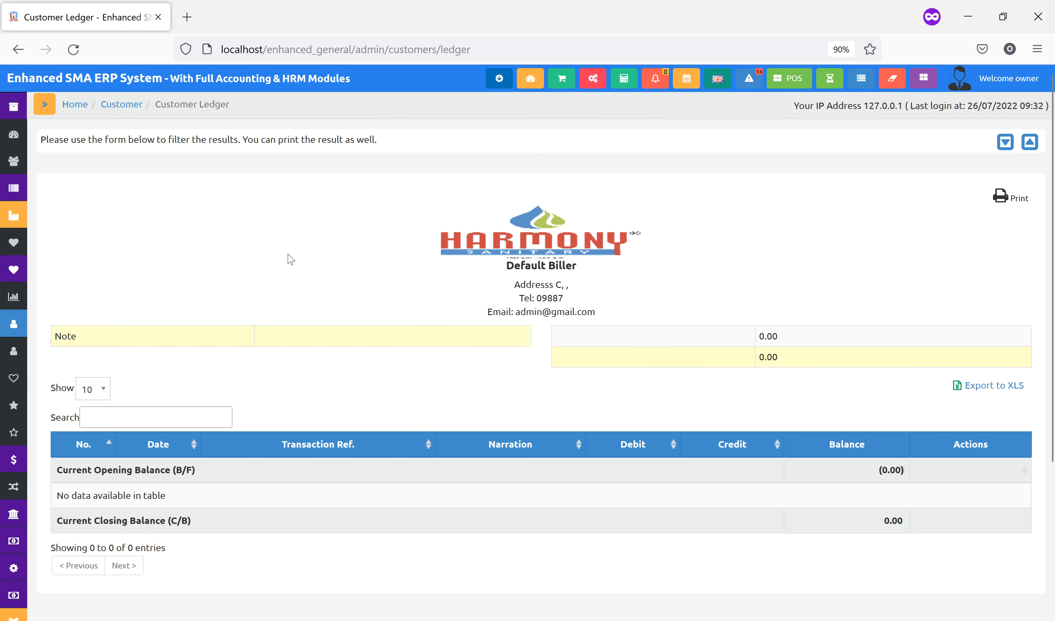
pyautogui.click(1006, 144)
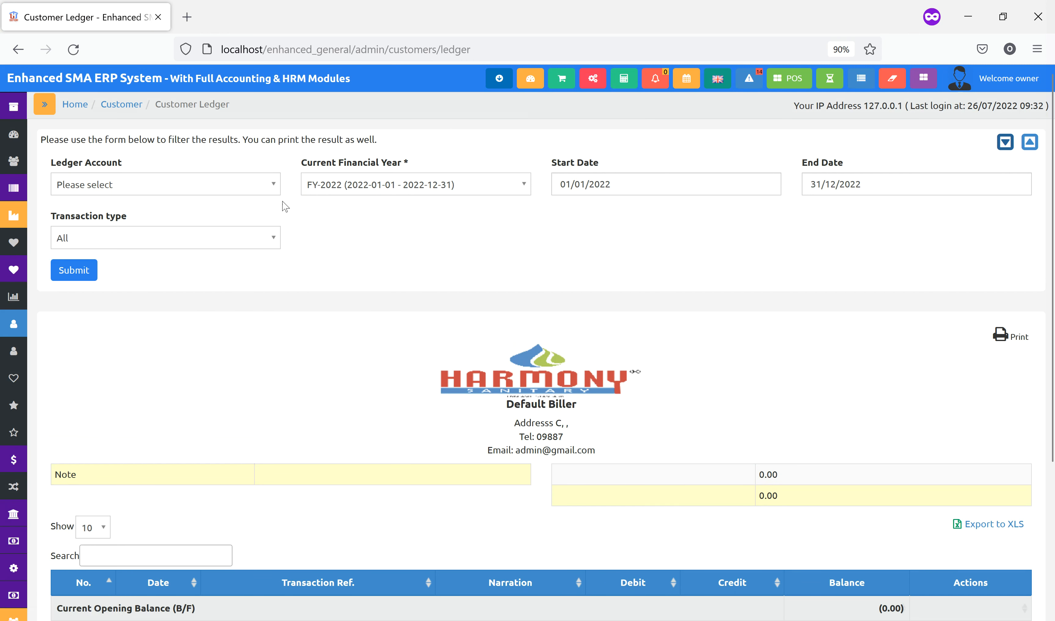
pyautogui.click(224, 192)
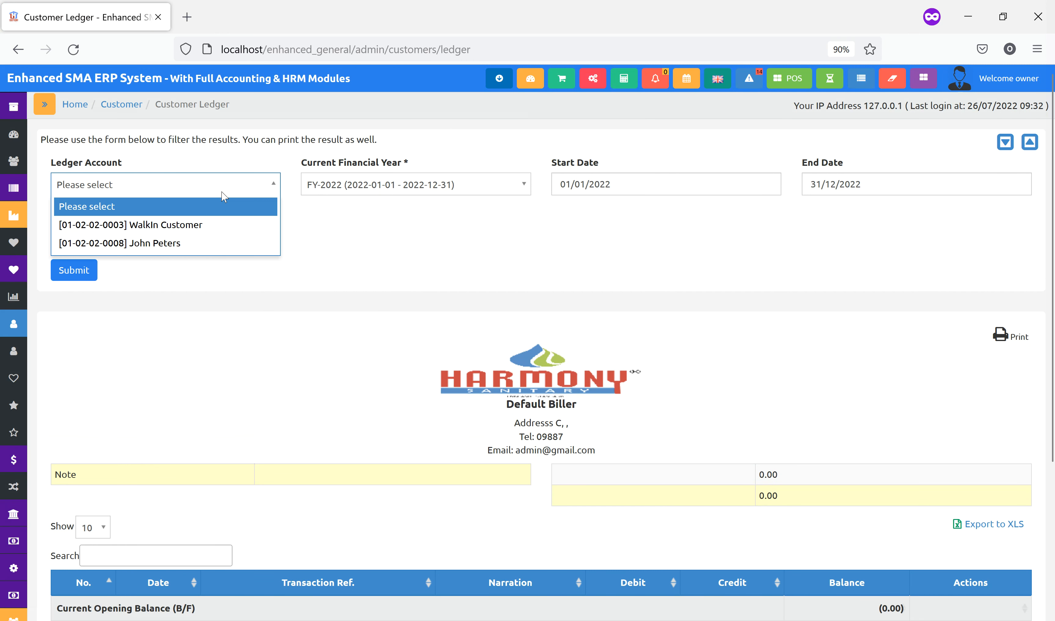
pyautogui.click(171, 243)
pyautogui.click(79, 285)
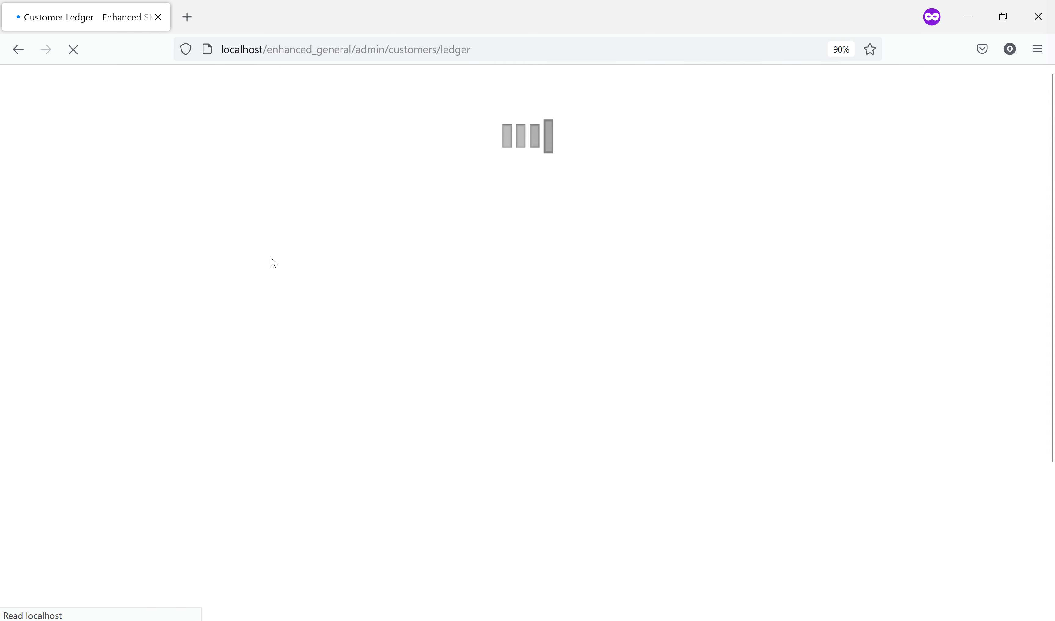
# Review the ledger: sales of 37,500.00 and 17,500.00, a 70,000.00 repayment, and a 5,000.00 closing balance
pyautogui.scroll(-1, 695, 312)
pyautogui.scroll(-5, 693, 311)
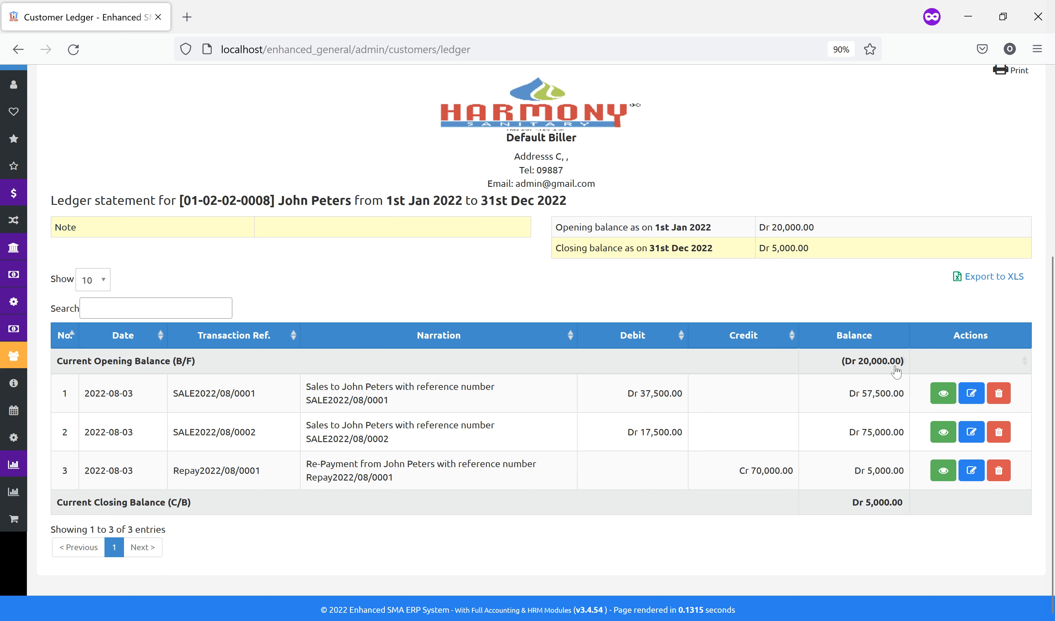
pyautogui.moveTo(639, 393); pyautogui.dragTo(685, 398)
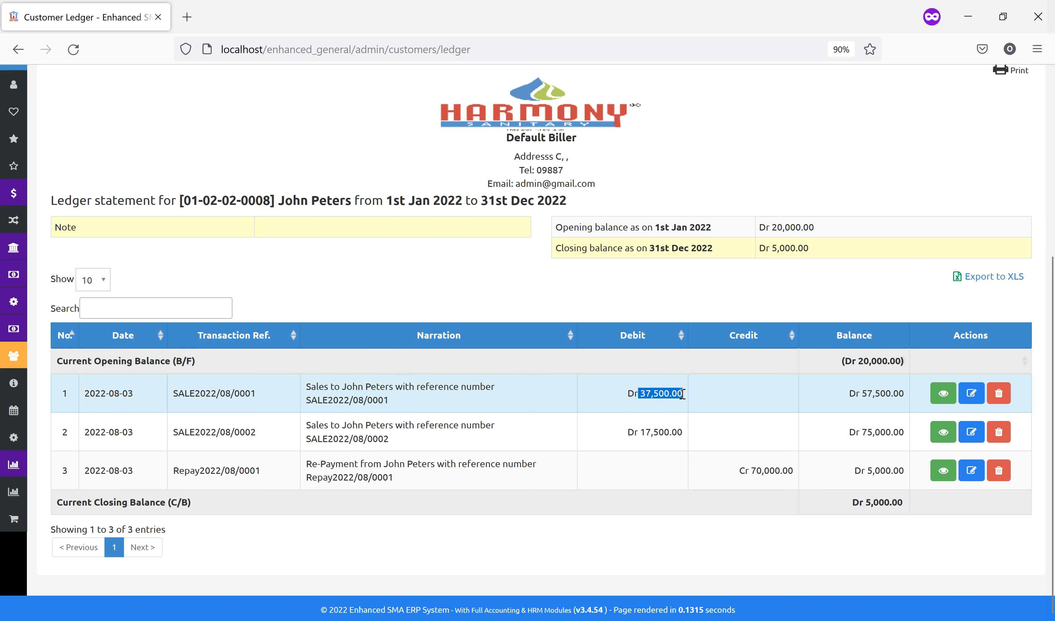
pyautogui.moveTo(855, 393); pyautogui.dragTo(897, 398)
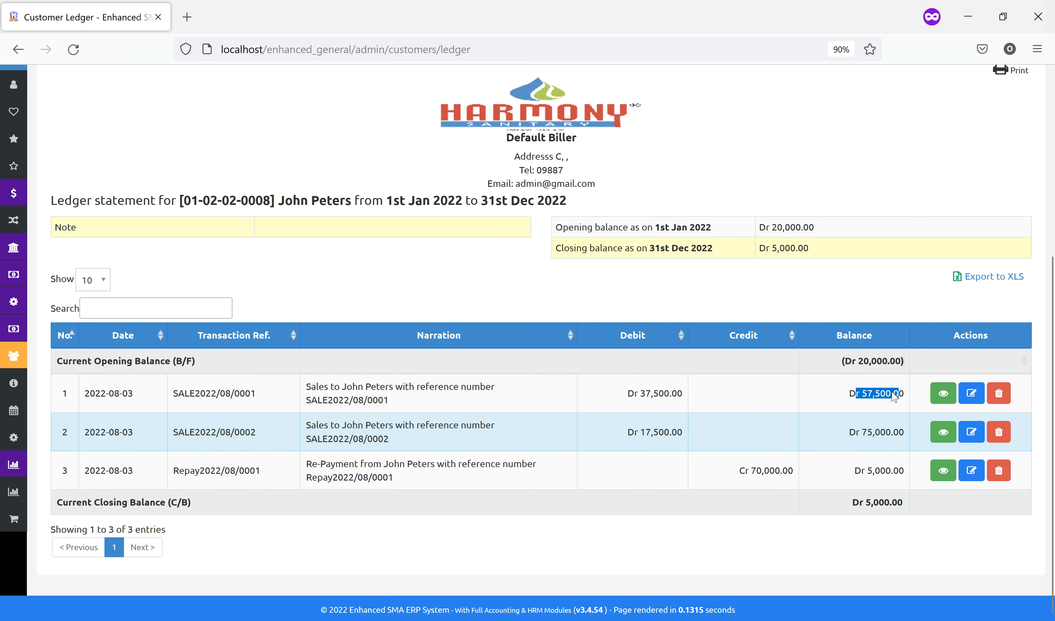
pyautogui.moveTo(634, 432); pyautogui.dragTo(689, 438)
pyautogui.moveTo(855, 432); pyautogui.dragTo(886, 432)
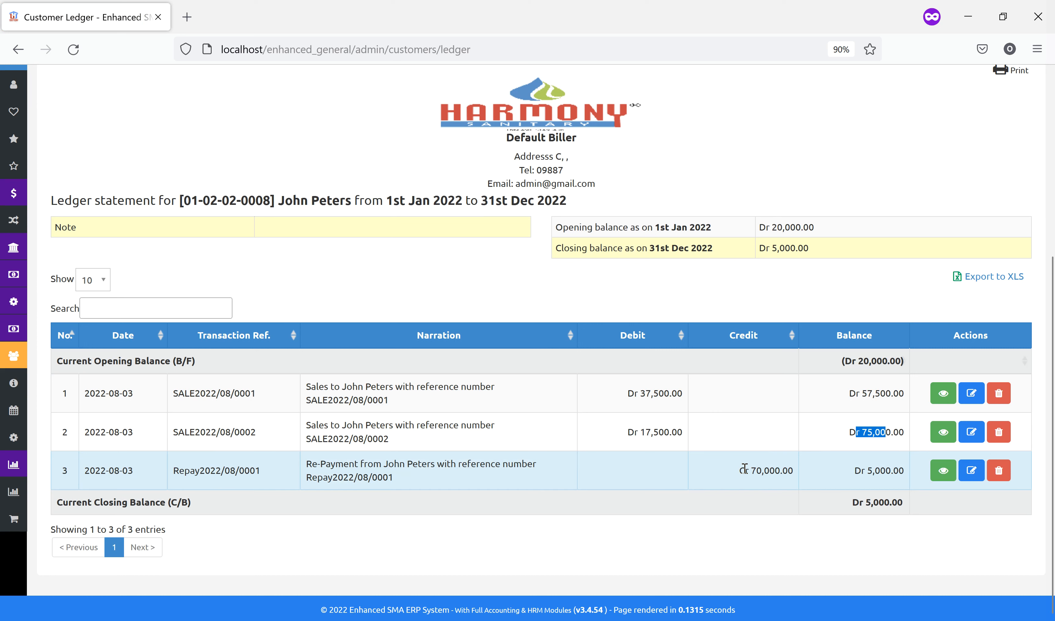
pyautogui.moveTo(744, 470); pyautogui.dragTo(791, 469)
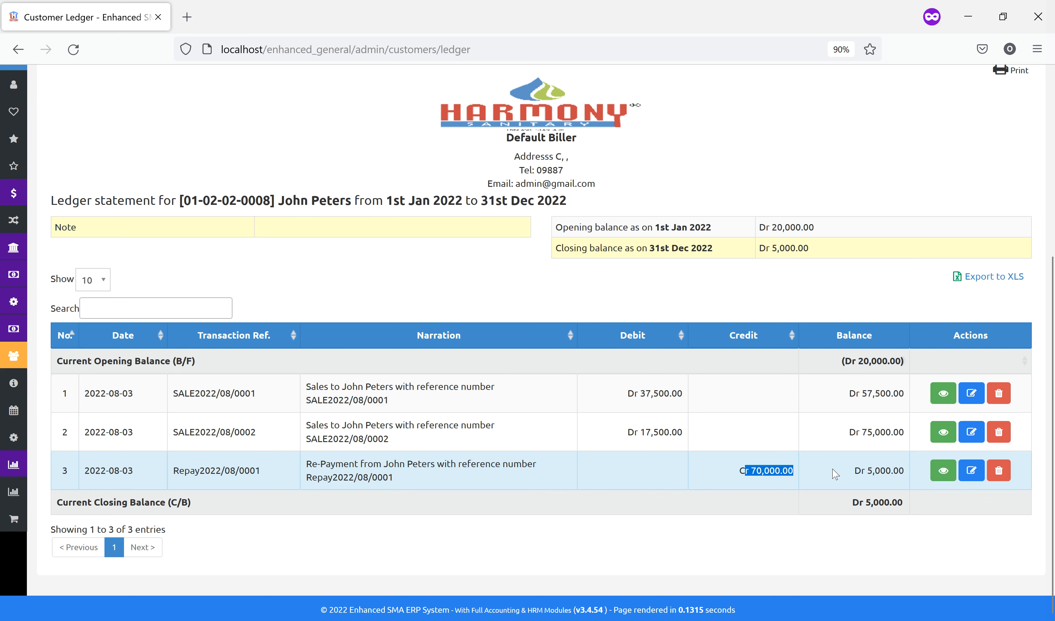
pyautogui.moveTo(854, 471); pyautogui.dragTo(892, 471)
pyautogui.moveTo(853, 503); pyautogui.dragTo(895, 503)
pyautogui.scroll(5, 252, 173)
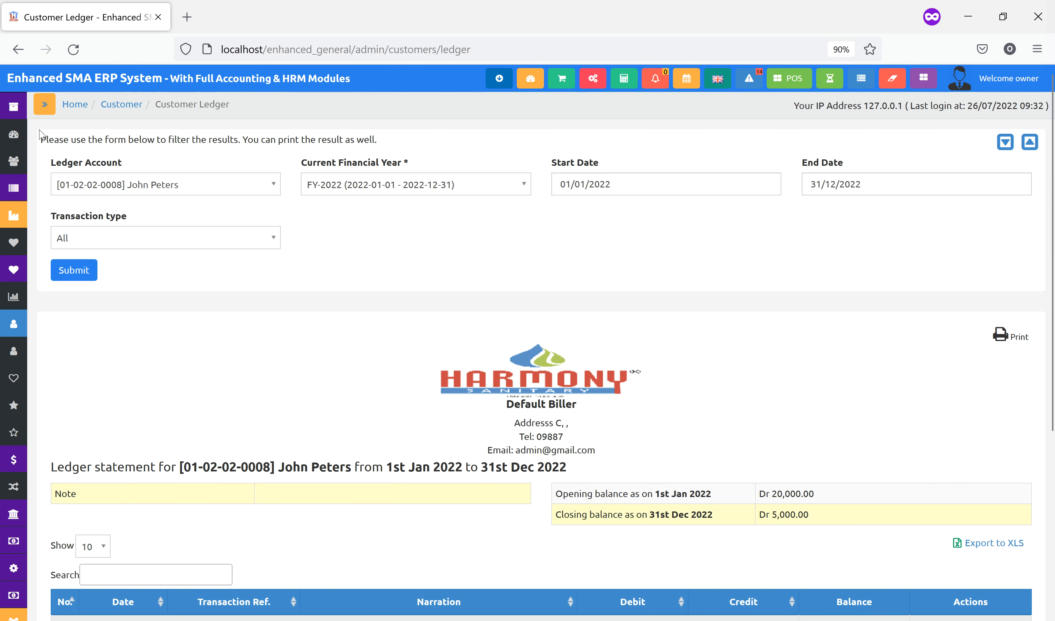
# Make Category one the default POS category, save the POS settings, and go to the POS screen
pyautogui.click(45, 102)
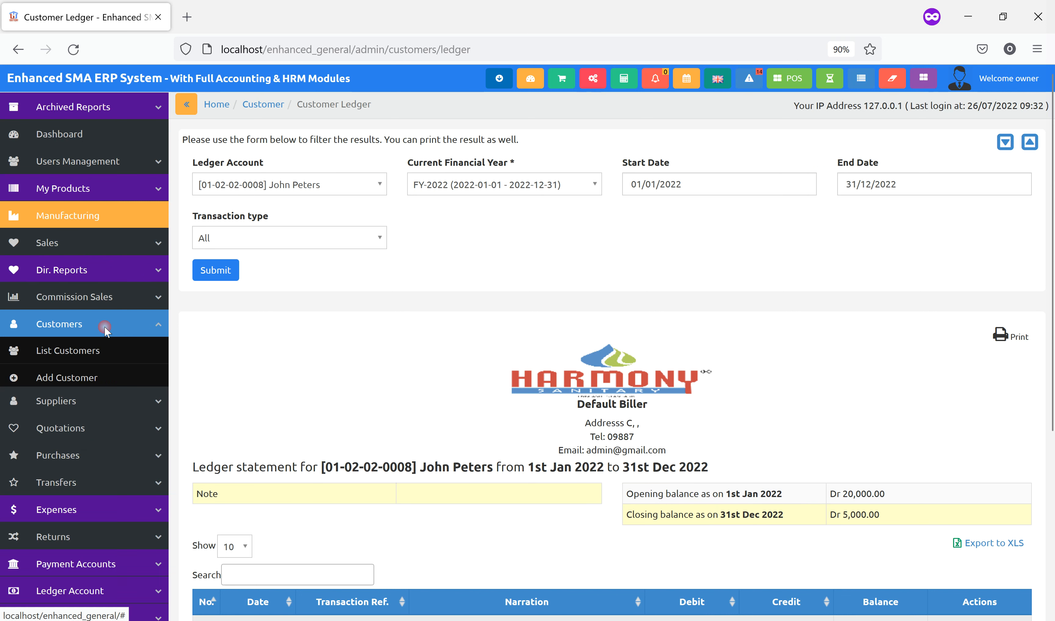
pyautogui.click(81, 247)
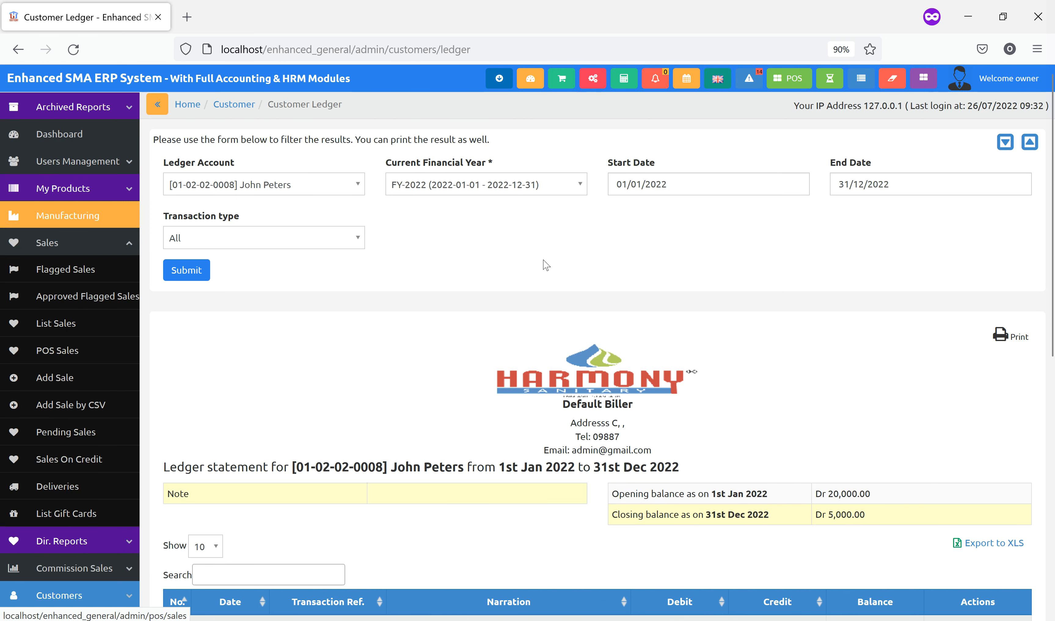
pyautogui.click(784, 81)
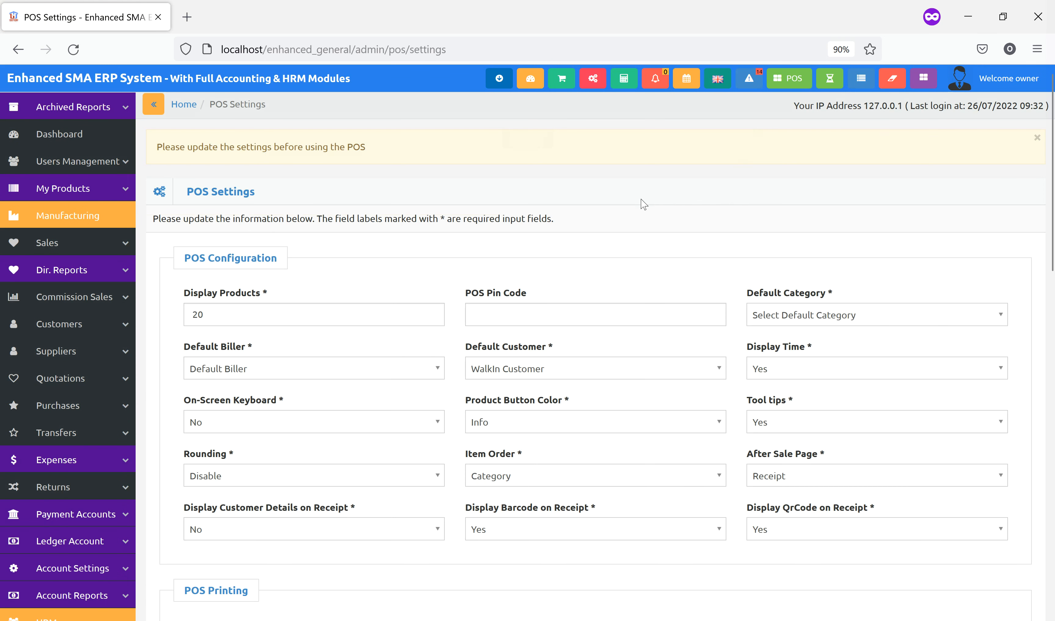
pyautogui.scroll(-3, 644, 298)
pyautogui.click(791, 246)
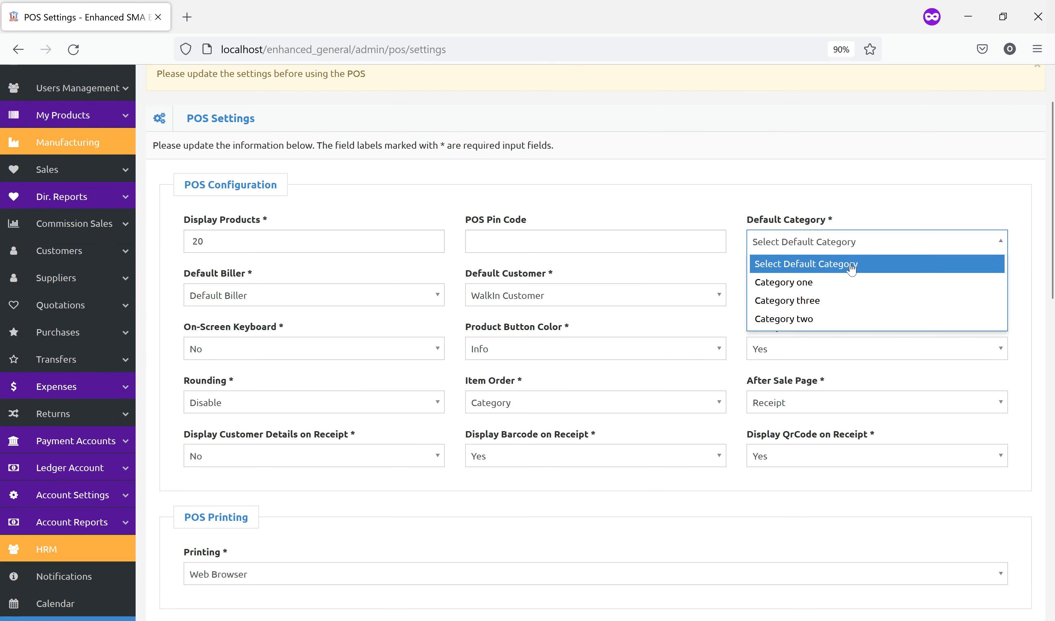
pyautogui.click(808, 282)
pyautogui.scroll(-10, 725, 333)
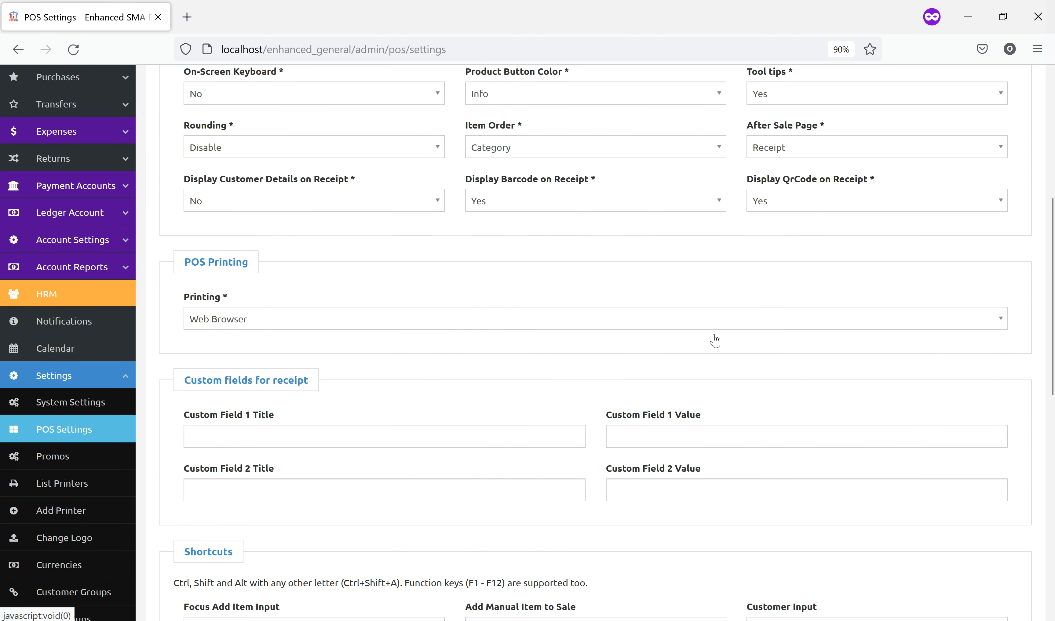
pyautogui.scroll(-10, 573, 318)
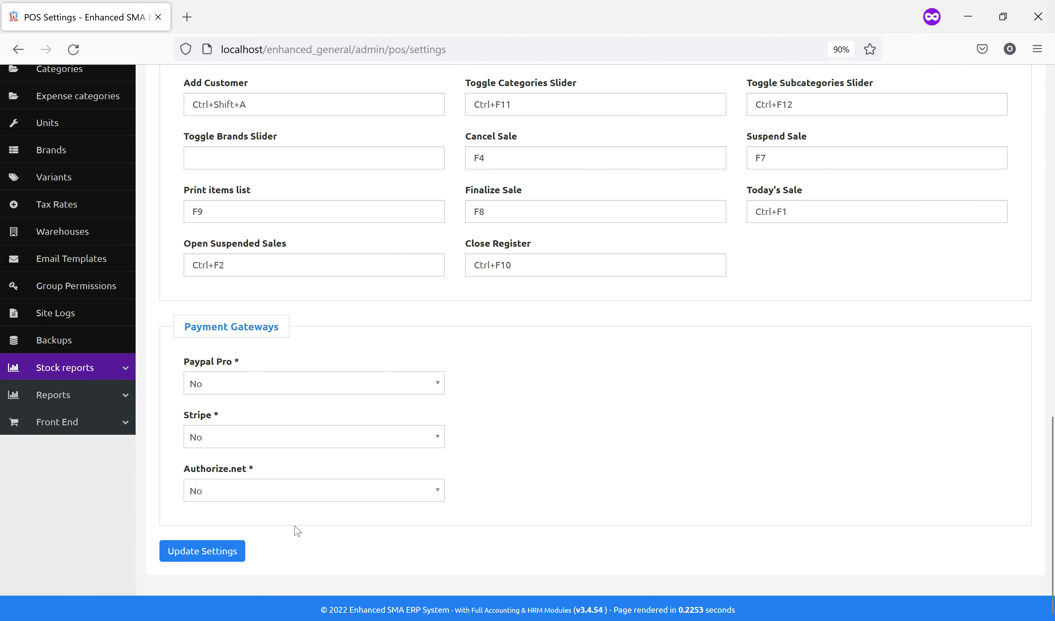
pyautogui.click(226, 550)
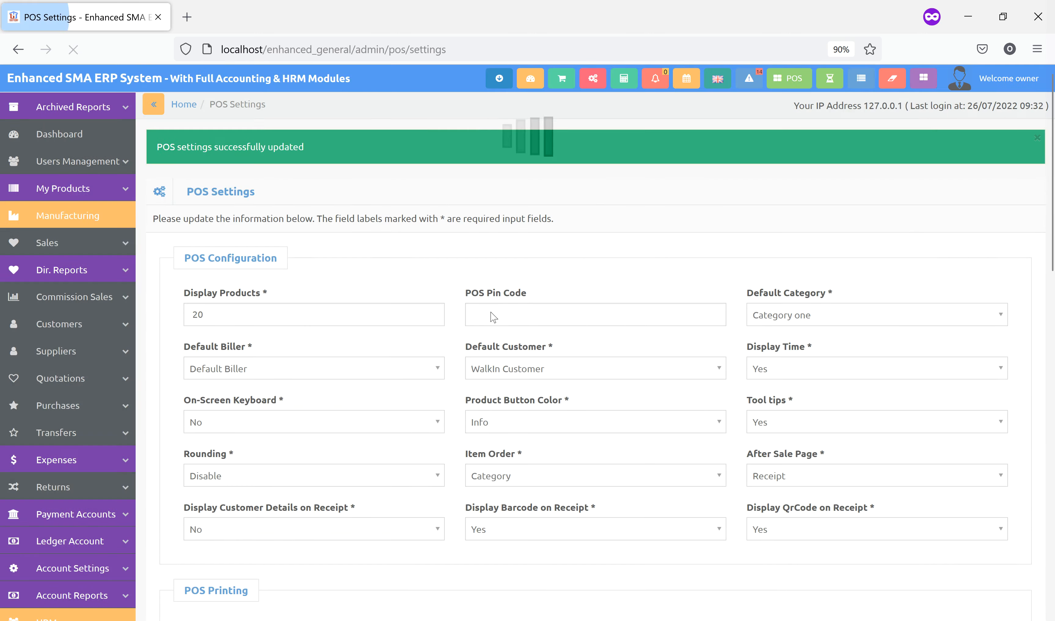
pyautogui.click(787, 75)
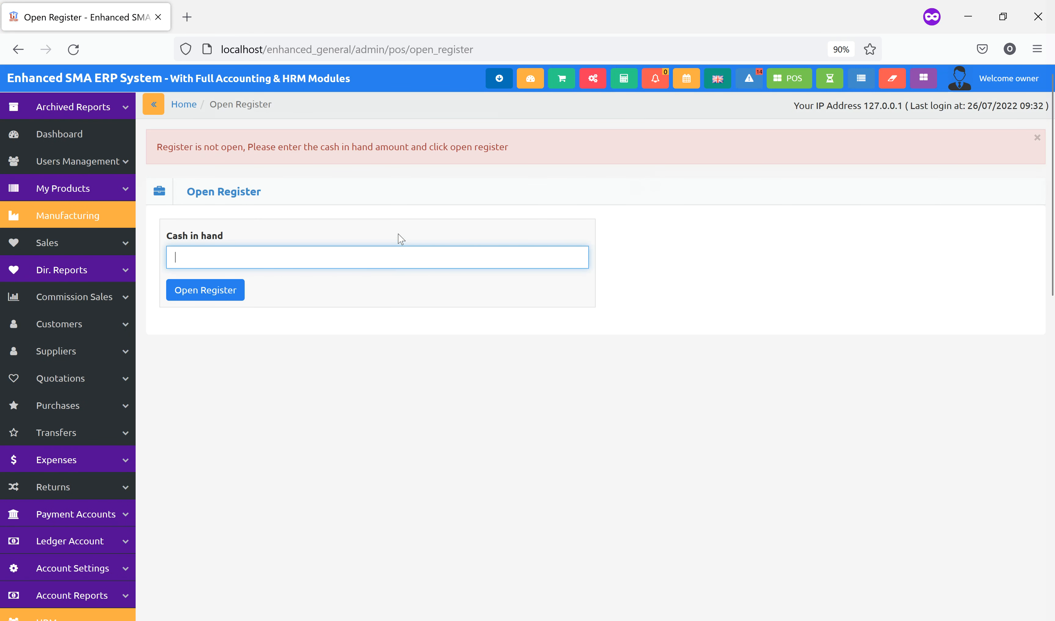
# Open the cash register to start the POS session, then return to the Dashboard
pyautogui.click(215, 290)
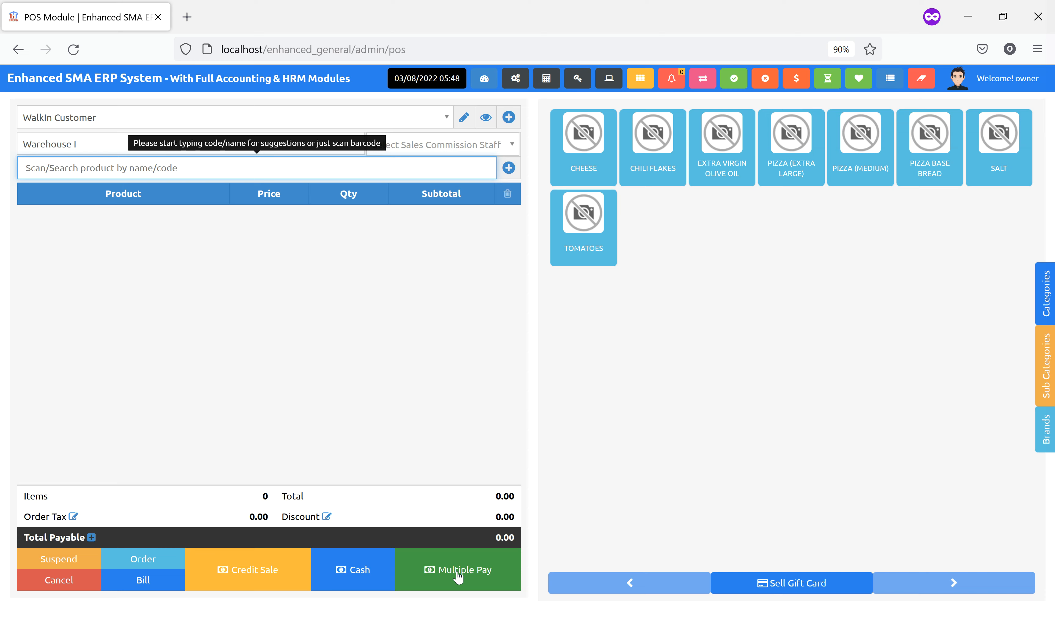
pyautogui.click(489, 81)
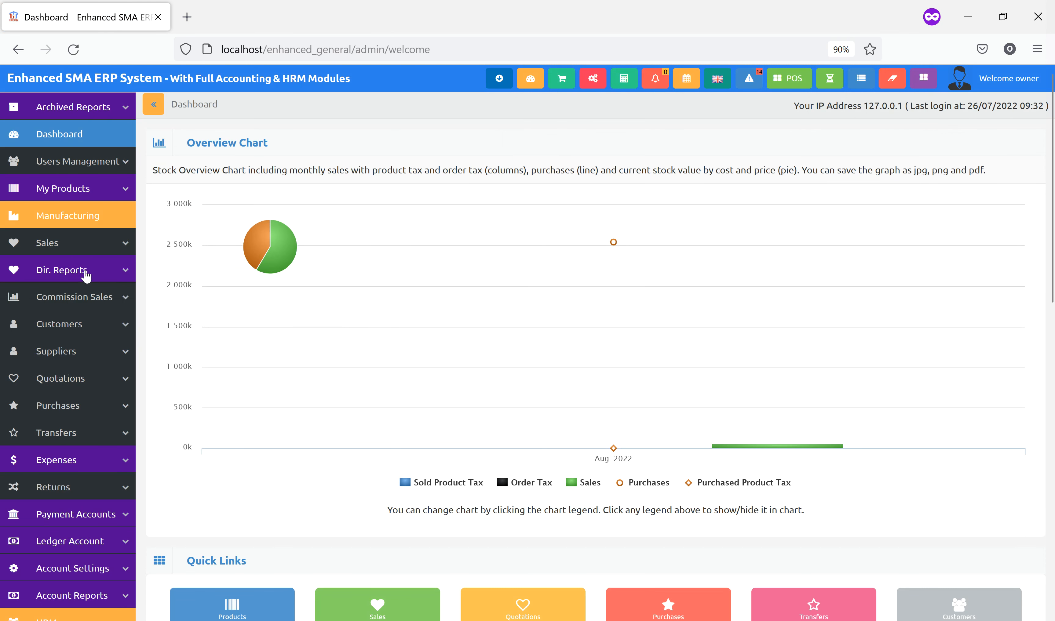
# Add an 'ABC Bank Plc' cash & bank ledger with its account number, marked as a real bank
pyautogui.click(105, 518)
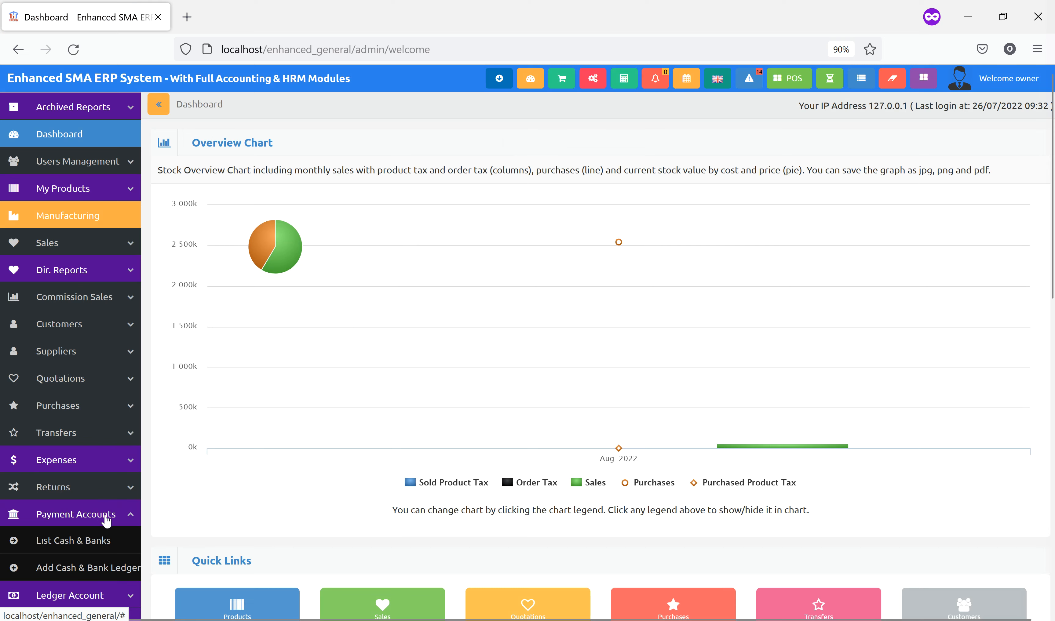
pyautogui.click(85, 540)
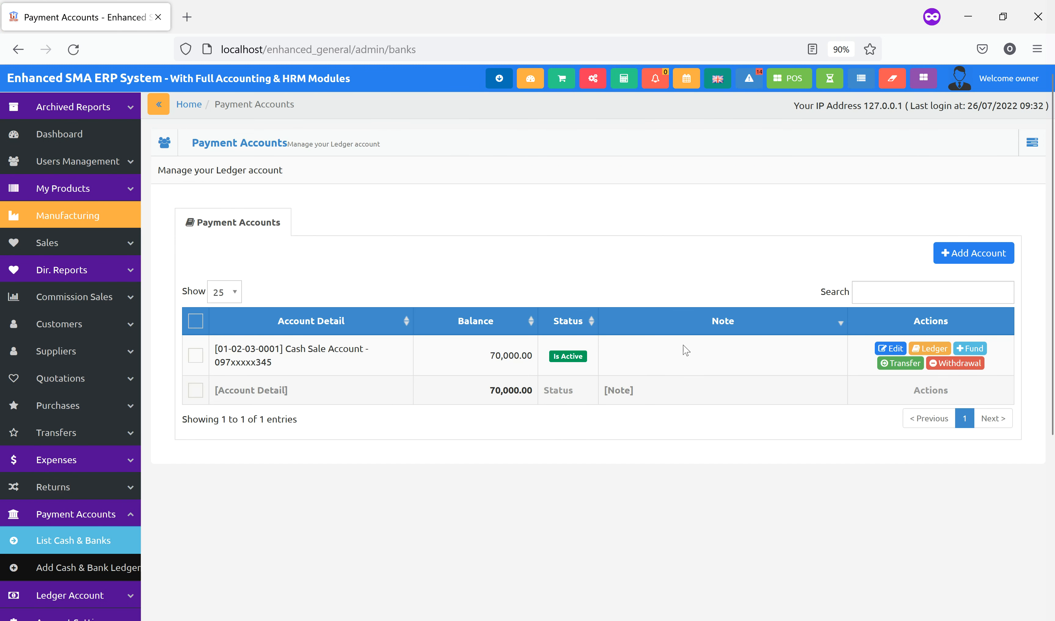
pyautogui.click(947, 254)
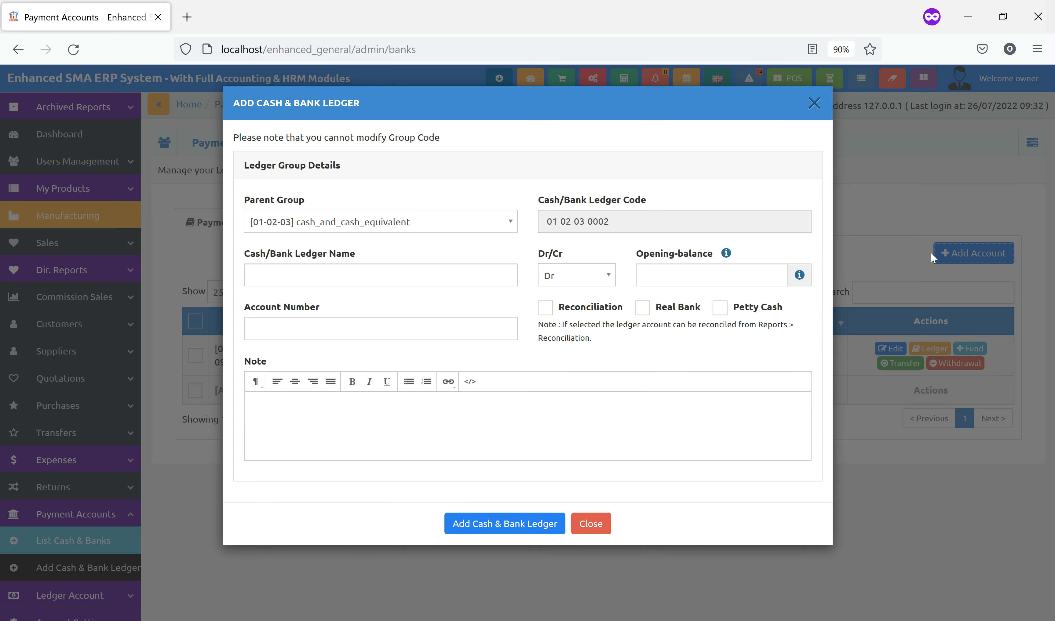
pyautogui.click(359, 273)
pyautogui.write('ABC Bank Plc')
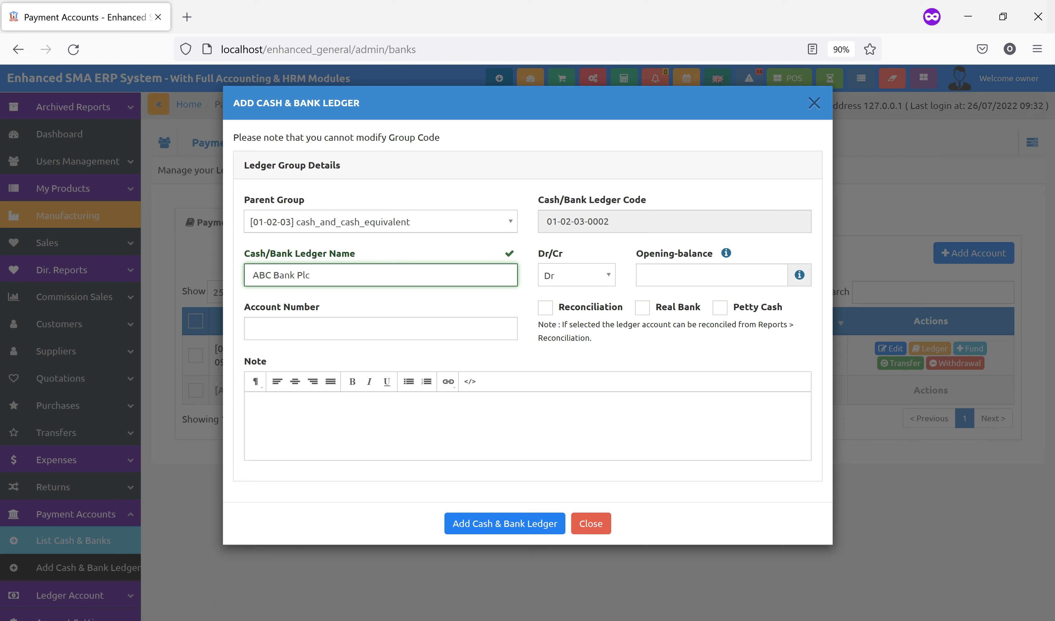
pyautogui.click(374, 335)
pyautogui.write('87867xxxxx232')
pyautogui.click(554, 363)
pyautogui.click(642, 307)
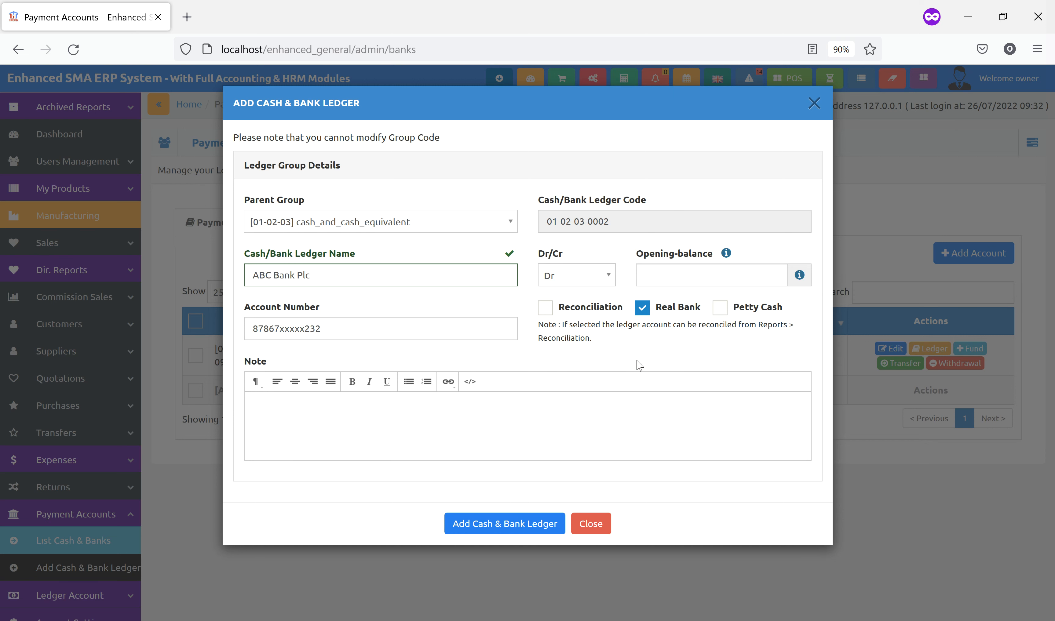
pyautogui.click(520, 527)
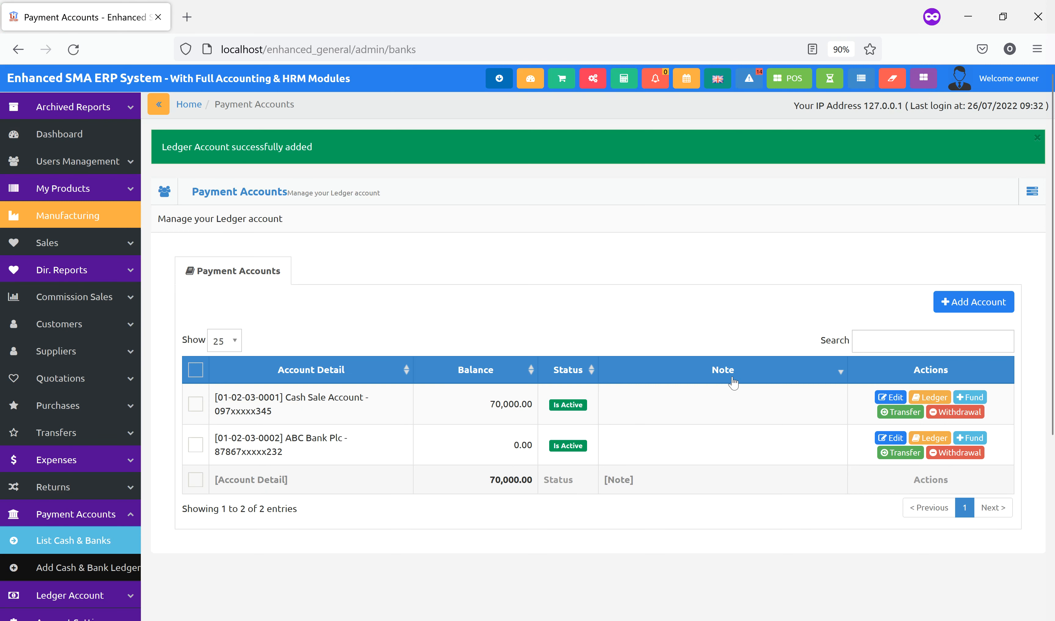
# Add a Petty Cash ledger named 'Remittance-Petty' to the payment accounts
pyautogui.click(961, 304)
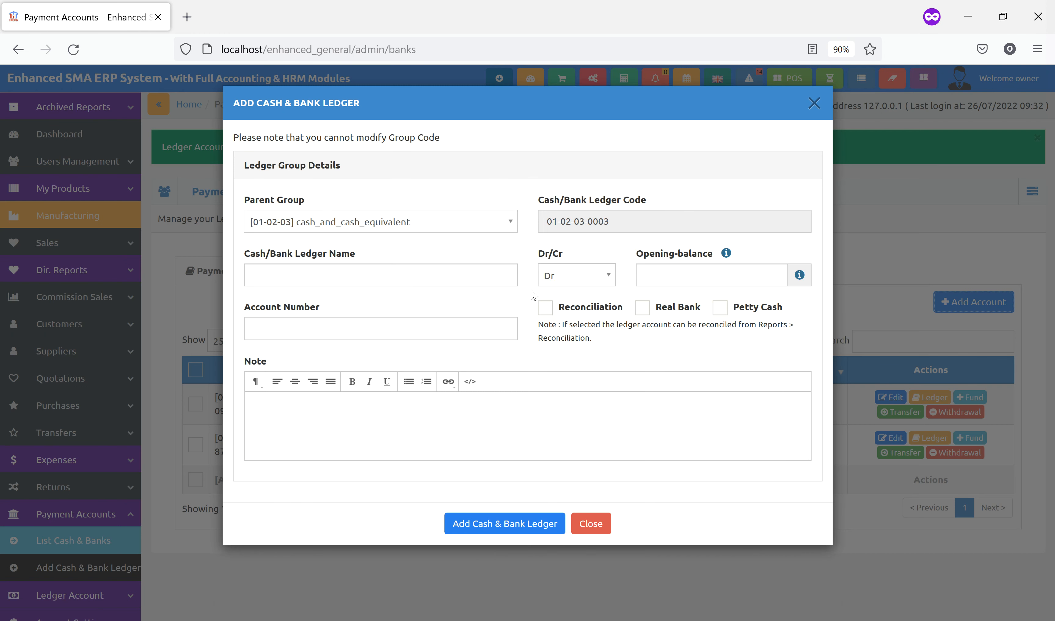
pyautogui.click(298, 277)
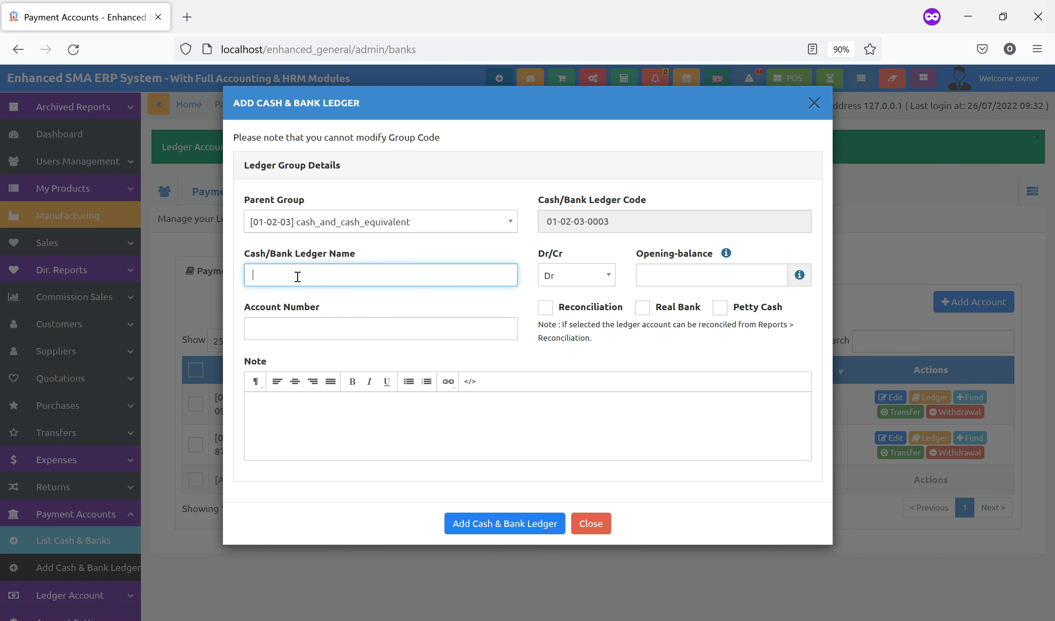
pyautogui.write('Remittance-Petty')
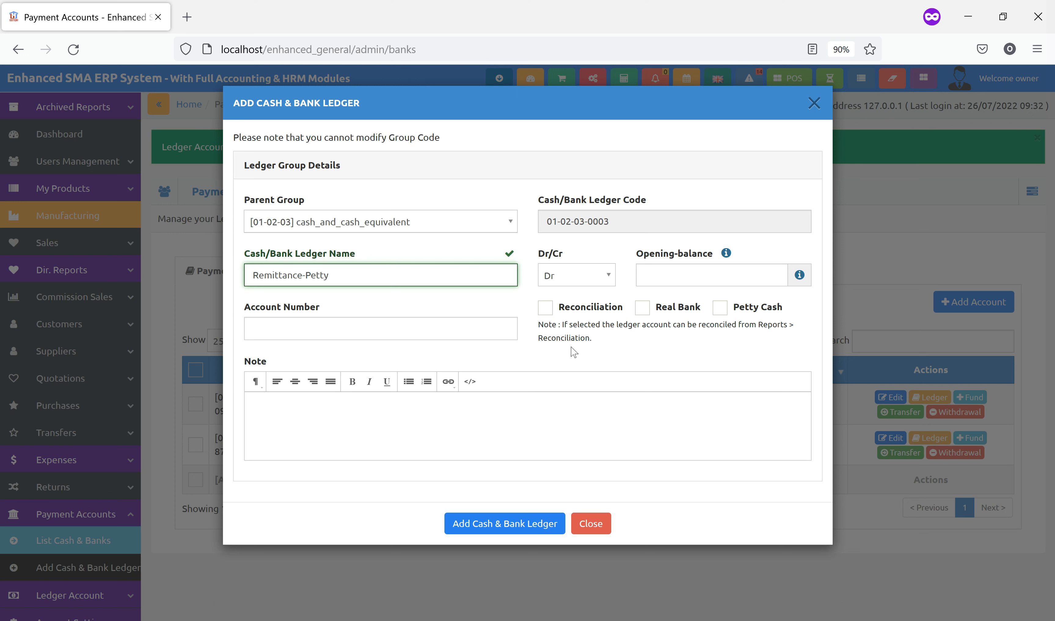
pyautogui.click(756, 310)
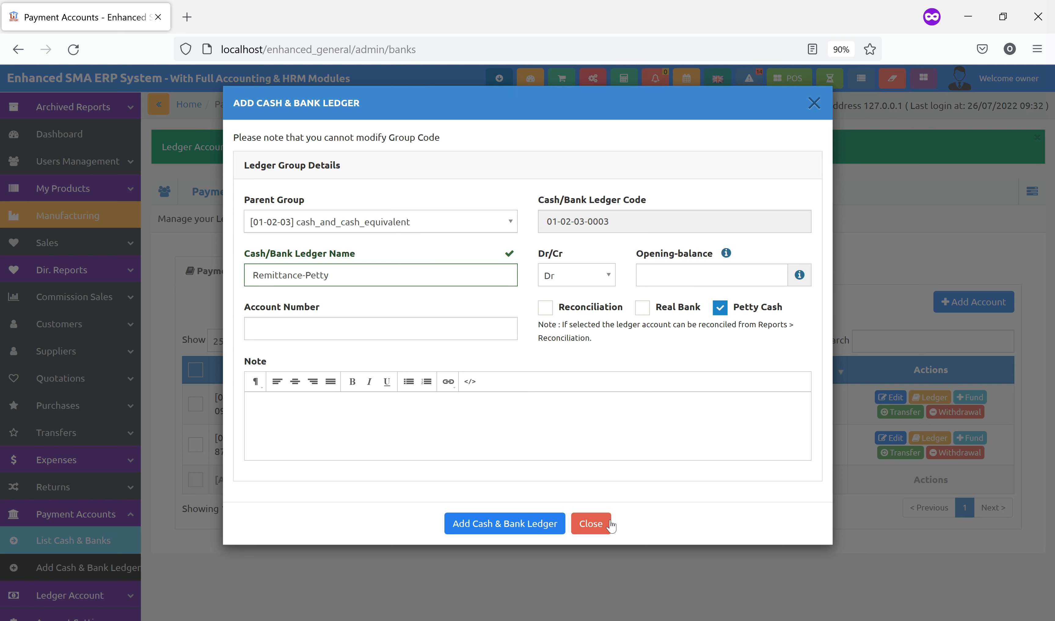
pyautogui.click(503, 523)
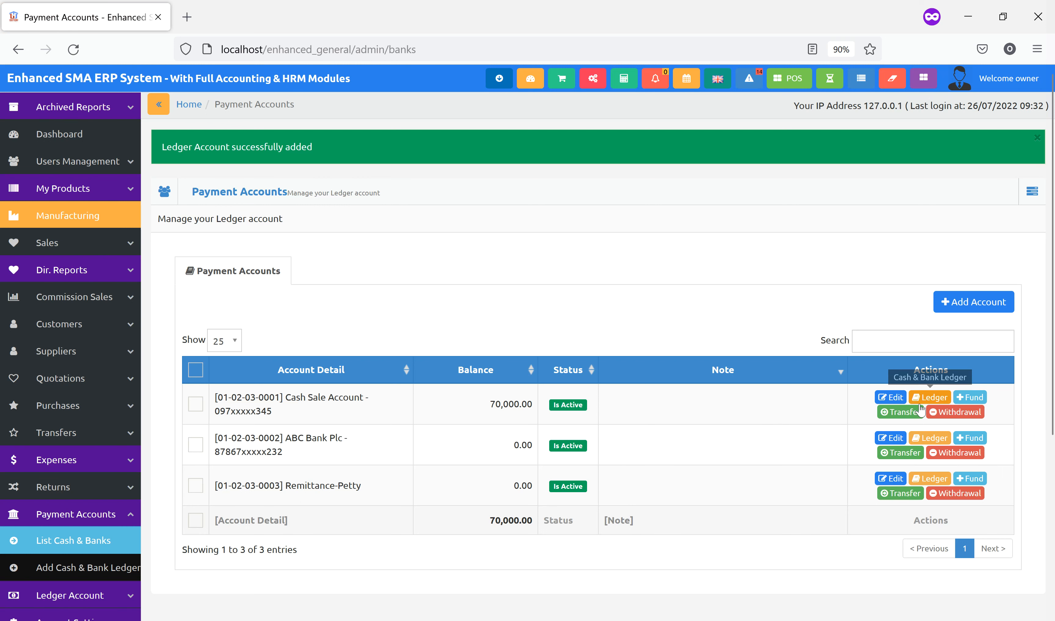
# Check the Cash Sale Account ledger showing Dr 70,000.00, then open the POS screen
pyautogui.click(928, 399)
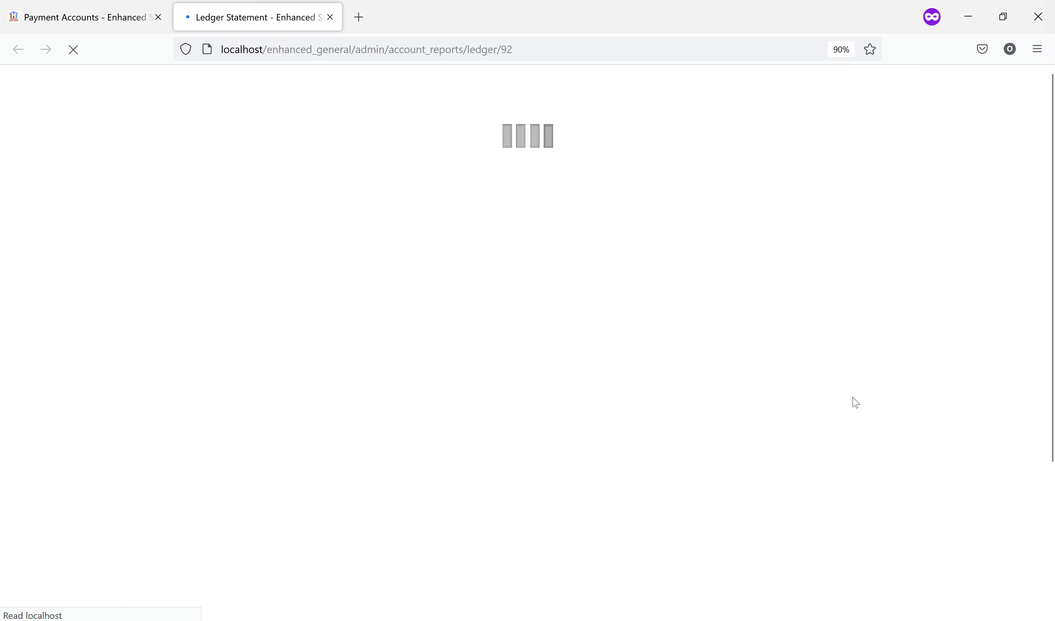
pyautogui.scroll(-5, 679, 403)
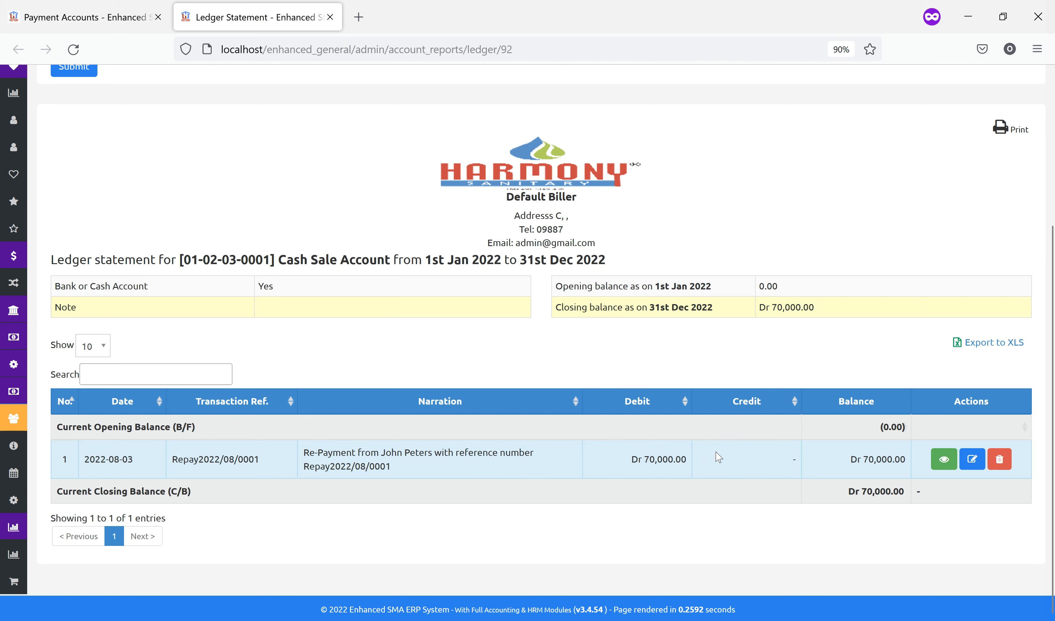
pyautogui.click(108, 23)
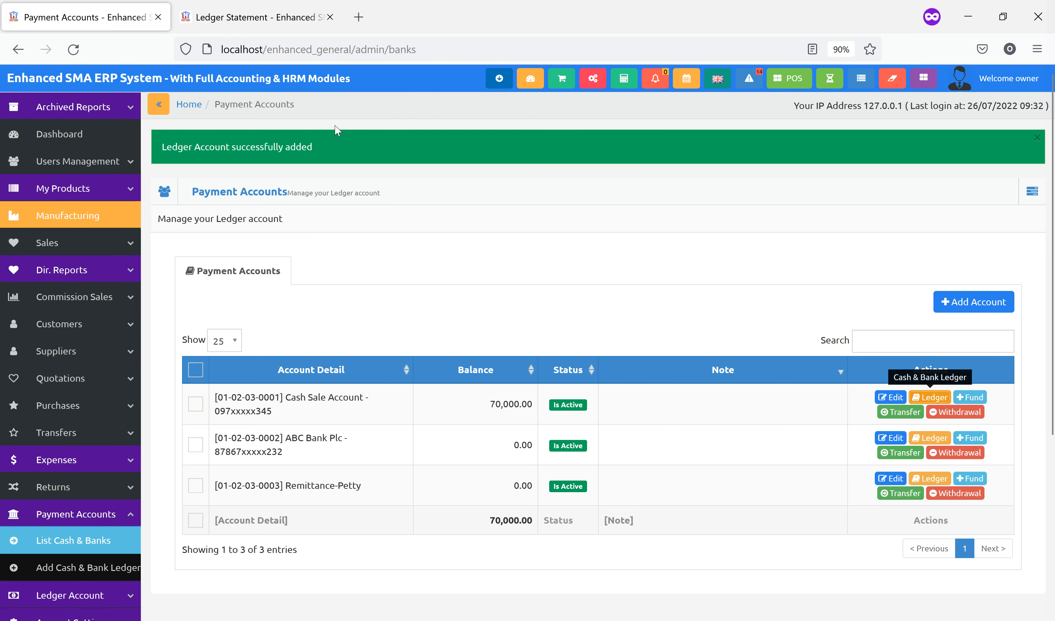
pyautogui.click(788, 78)
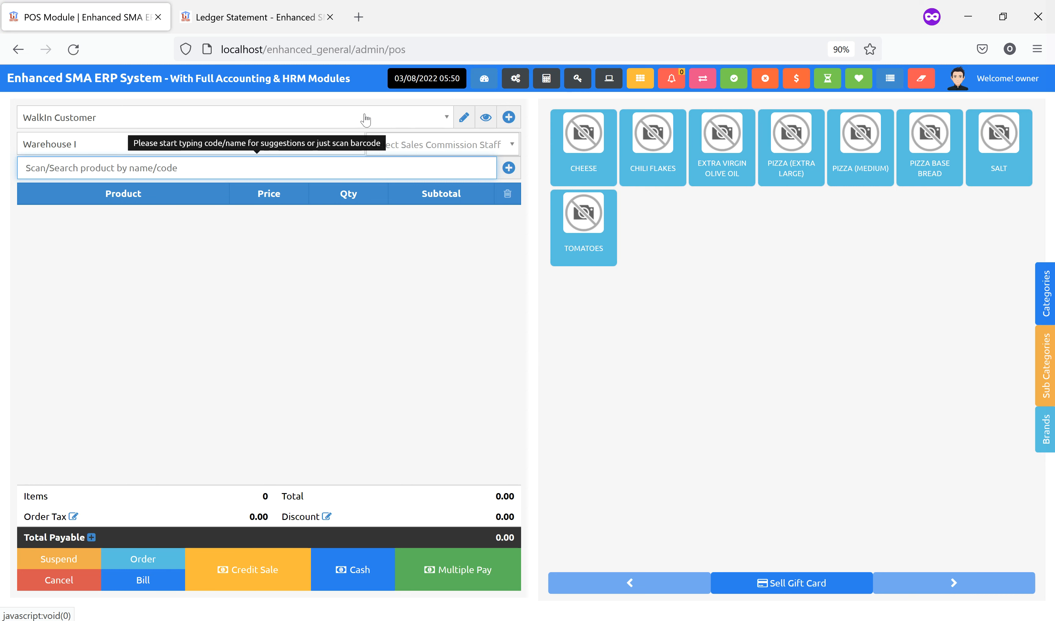
# Ring up Extra Virgin Olive Oil, Pizza (Extra Large), Pizza (Medium) and Pizza Base Bread as a credit sale
pyautogui.click(704, 167)
pyautogui.click(788, 171)
pyautogui.click(852, 180)
pyautogui.click(927, 176)
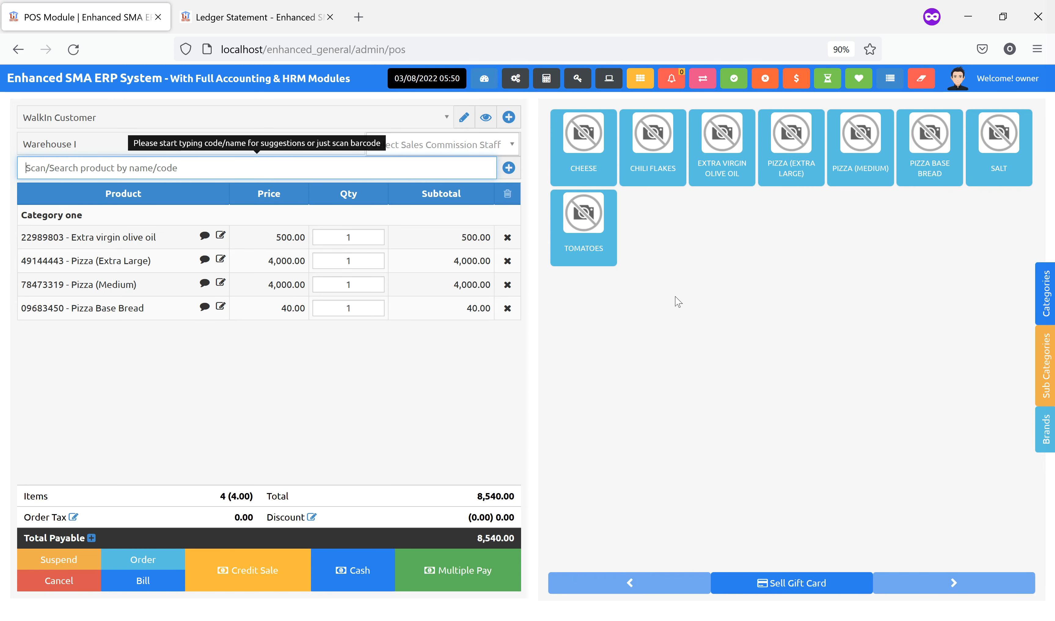
pyautogui.click(265, 582)
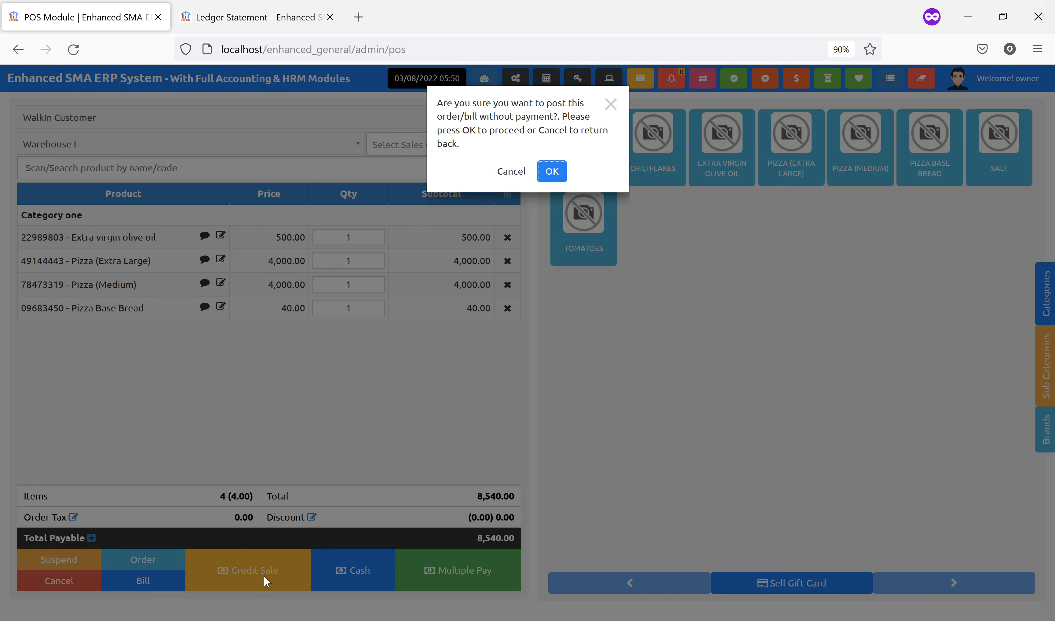
# Confirm posting the 8,540.00 sale without payment and dismiss the print preview
pyautogui.click(562, 175)
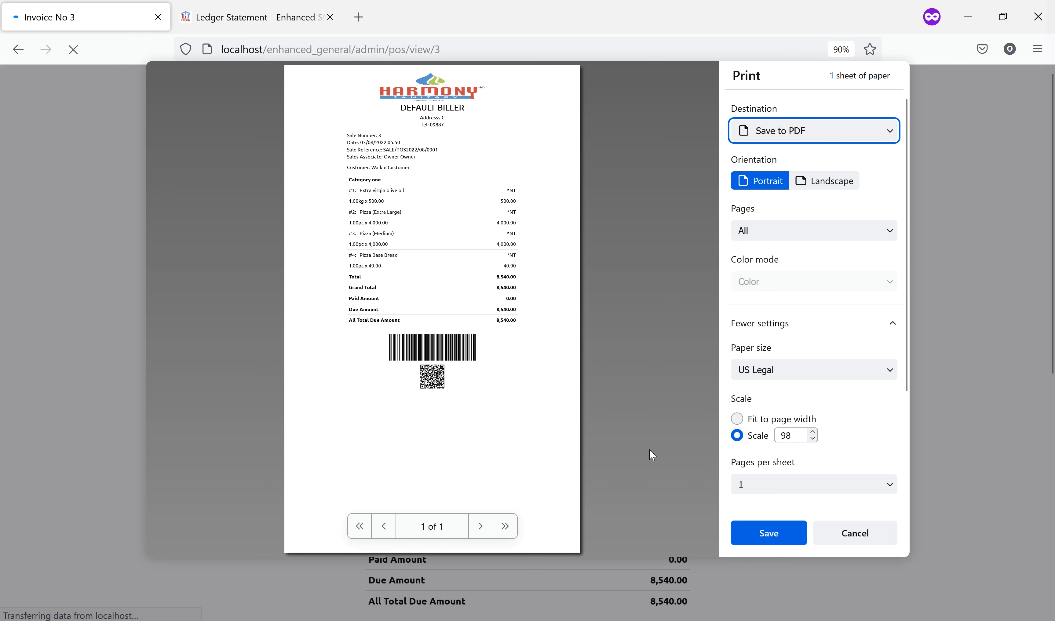
pyautogui.click(847, 541)
pyautogui.scroll(-5, 704, 448)
pyautogui.scroll(1, 729, 375)
pyautogui.scroll(2, 732, 362)
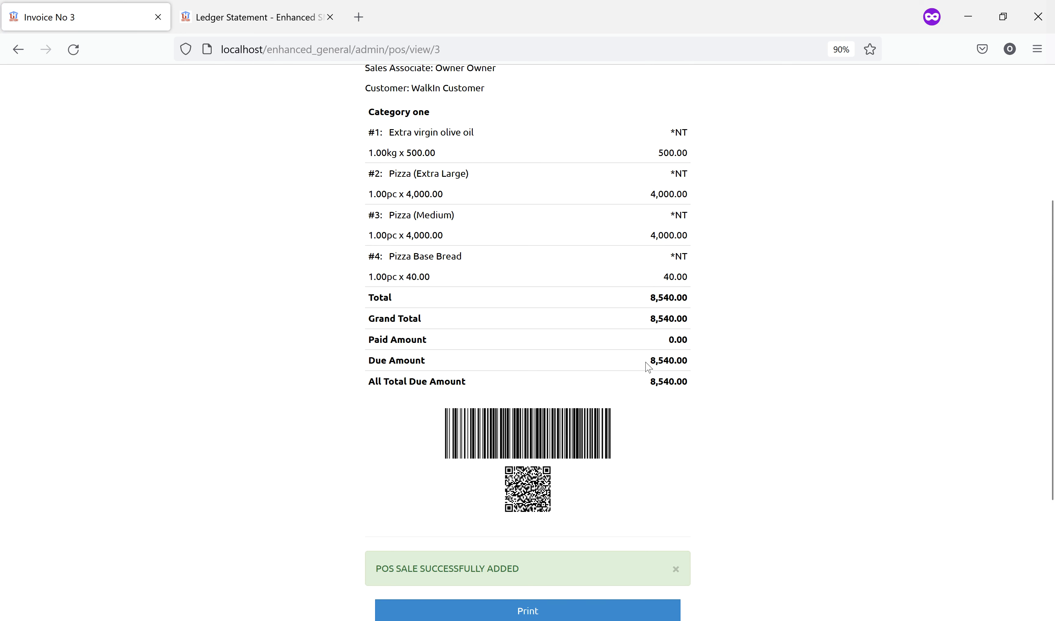
# Check the due and all-total-due amounts on Invoice No 3, then return to the POS
pyautogui.moveTo(652, 360); pyautogui.dragTo(712, 363)
pyautogui.moveTo(648, 380); pyautogui.dragTo(681, 382)
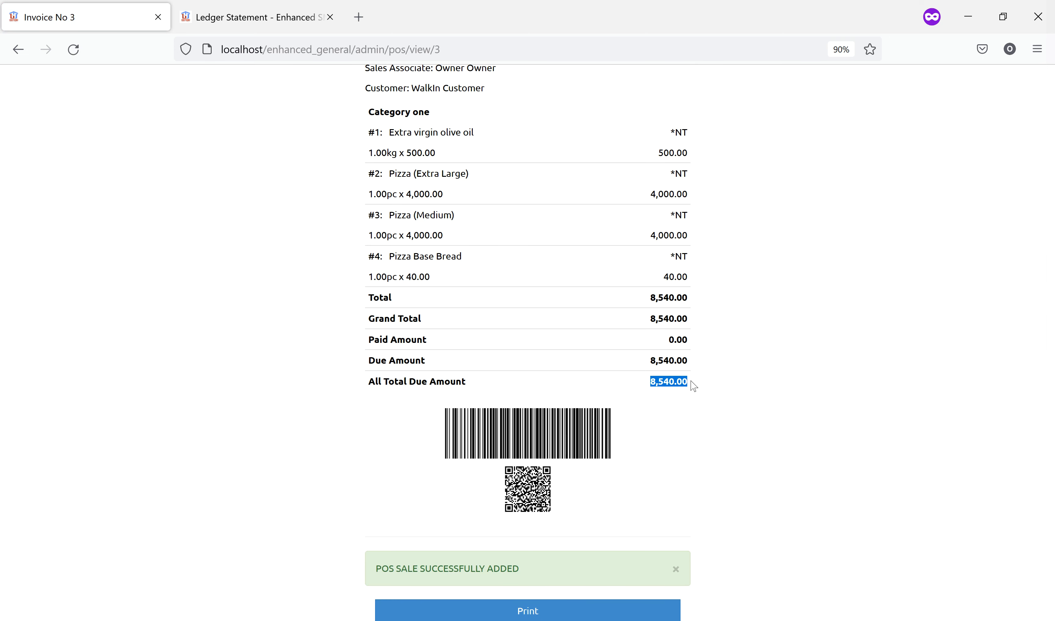
pyautogui.scroll(-4, 720, 399)
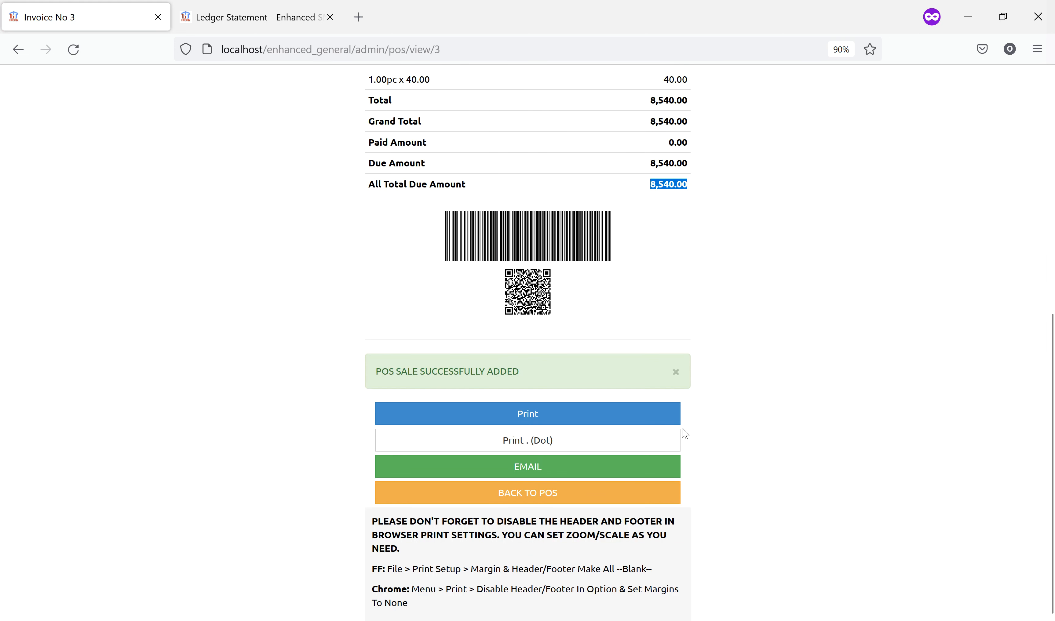
pyautogui.scroll(3, 690, 280)
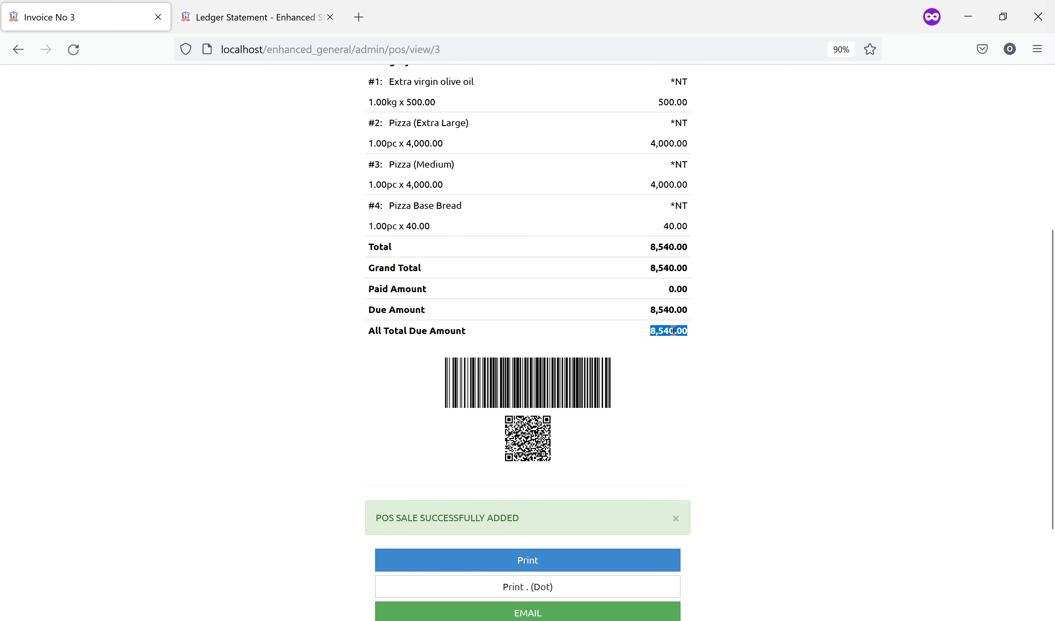
pyautogui.scroll(-3, 735, 484)
pyautogui.click(580, 497)
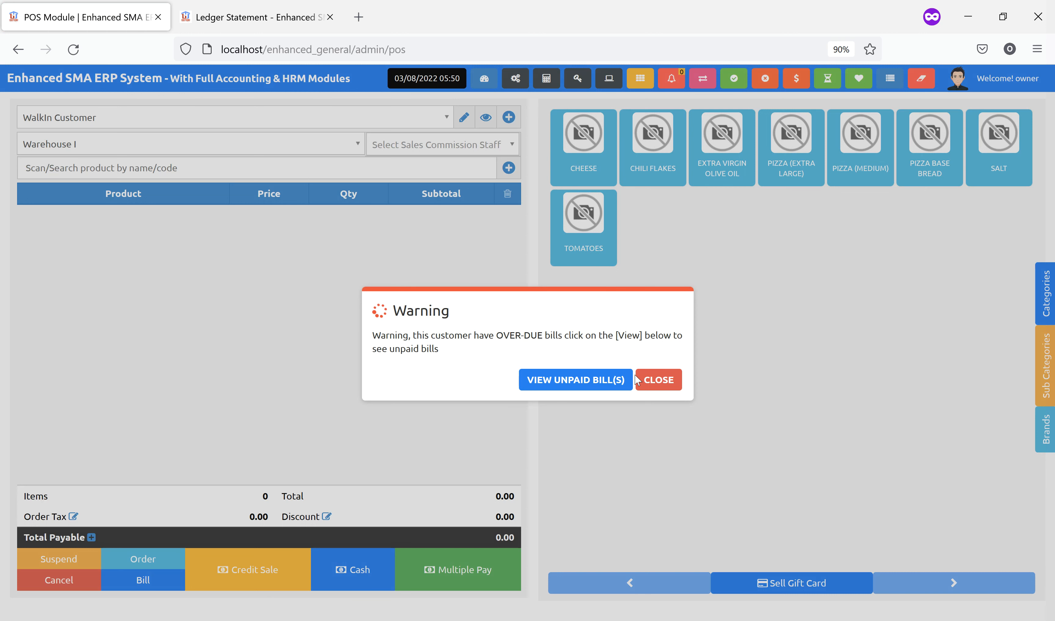
# Post a credit sale of two Pizza (Medium), one Pizza (Extra Large) and one Pizza Base Bread without payment
pyautogui.click(661, 381)
pyautogui.click(861, 168)
pyautogui.click(781, 179)
pyautogui.click(929, 173)
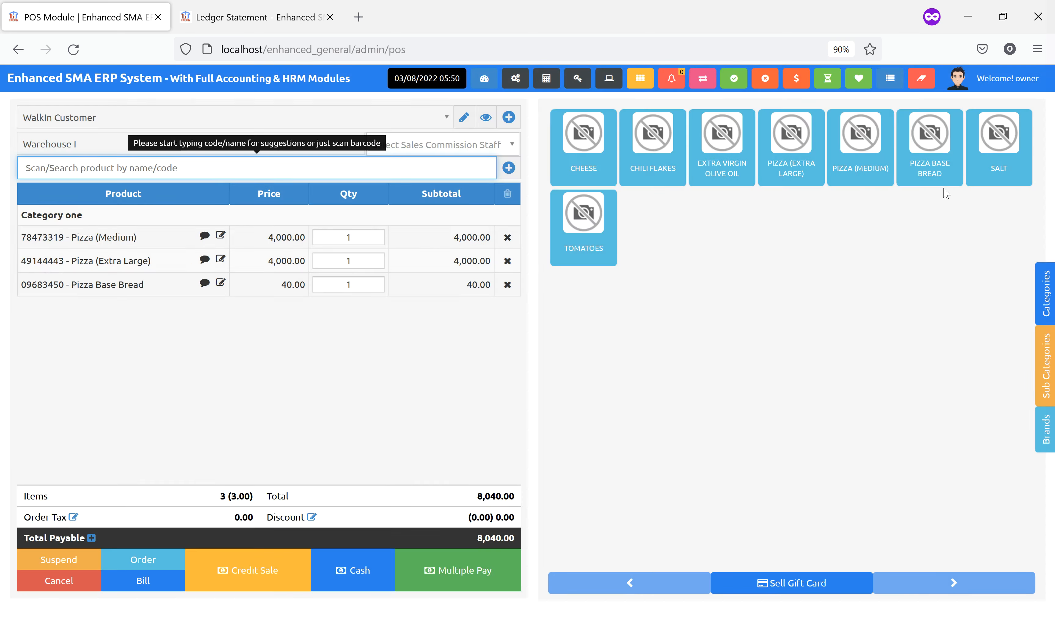
pyautogui.click(856, 168)
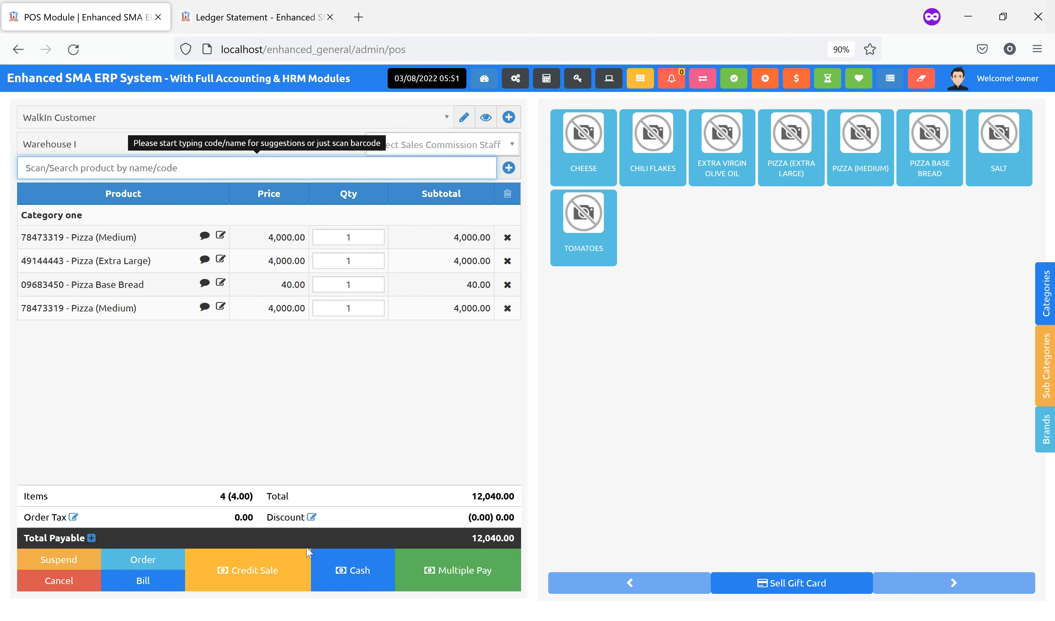
pyautogui.click(255, 581)
pyautogui.click(550, 170)
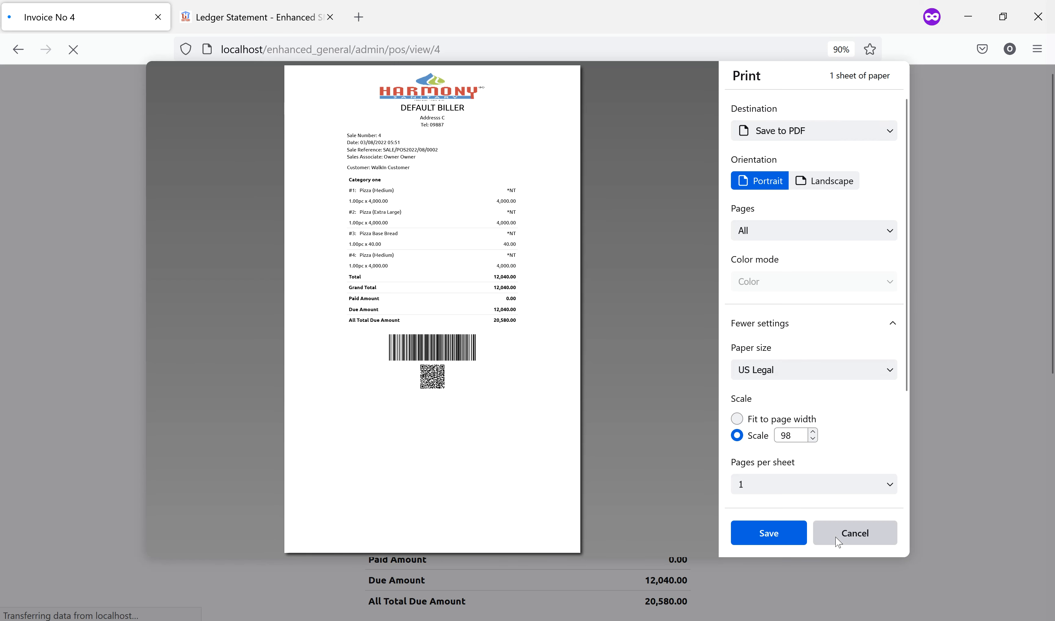
# Skip printing, check Invoice No 4's 12,040.00 total and 20,580.00 total due, then return to POS
pyautogui.click(842, 535)
pyautogui.scroll(-3, 652, 424)
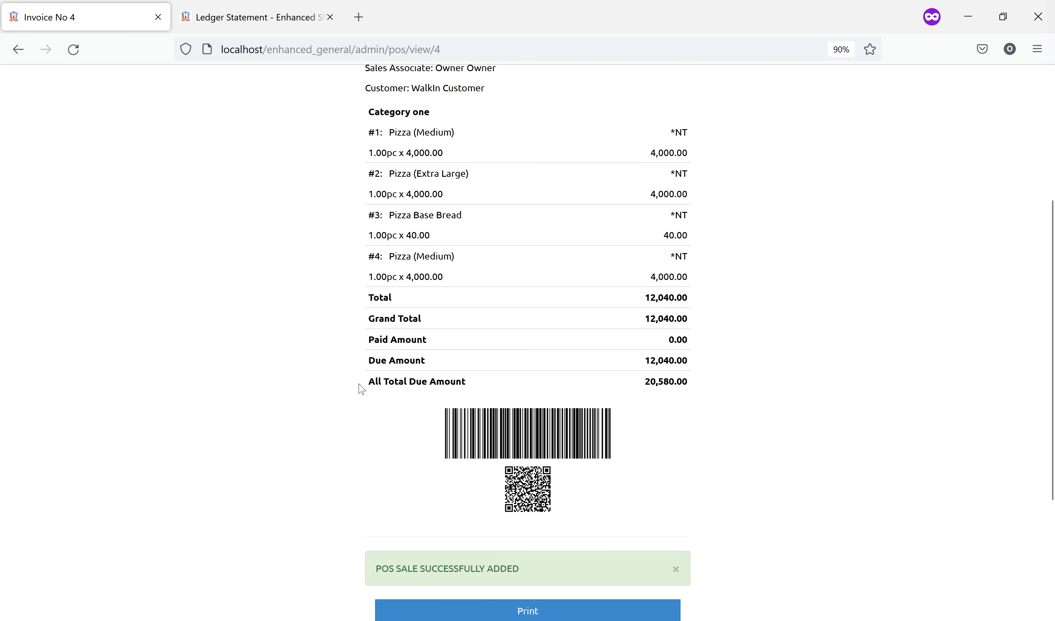
pyautogui.moveTo(387, 381); pyautogui.dragTo(702, 387)
pyautogui.click(749, 380)
pyautogui.moveTo(647, 296); pyautogui.dragTo(700, 307)
pyautogui.moveTo(639, 386); pyautogui.dragTo(694, 389)
pyautogui.scroll(5, 745, 378)
pyautogui.scroll(-10, 747, 379)
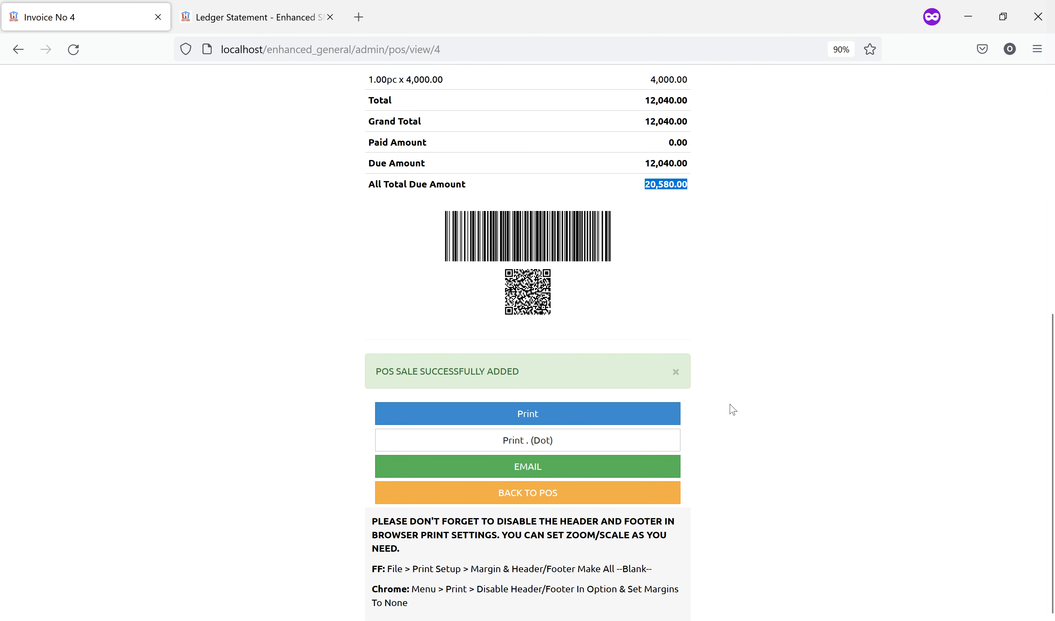
pyautogui.click(575, 494)
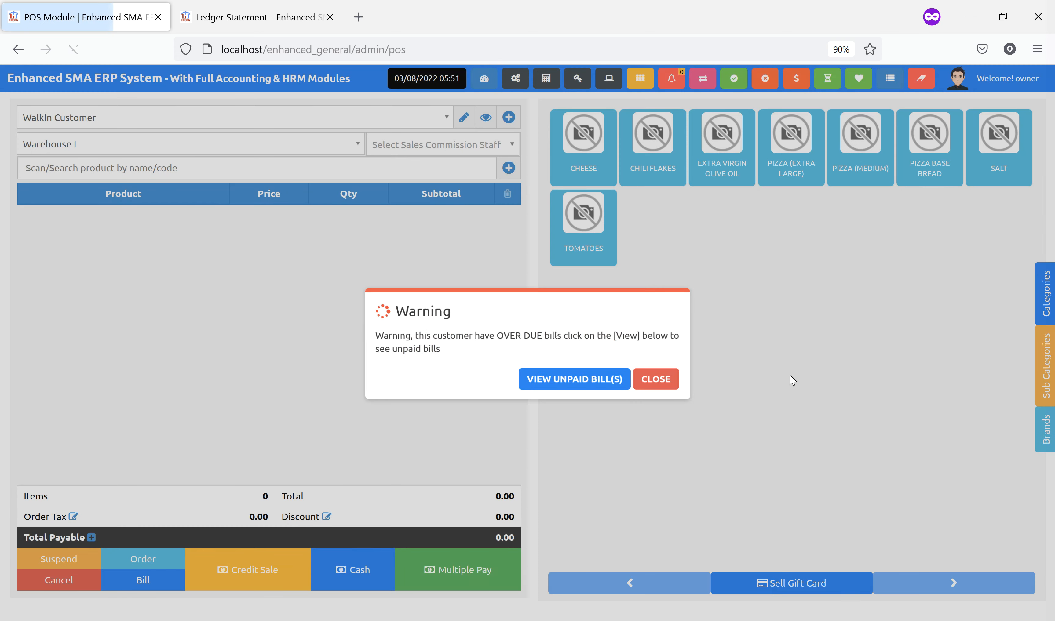
# Sell Extra virgin olive oil, Pizza (Extra Large) and Pizza (Medium) as a full cash payment
pyautogui.click(656, 384)
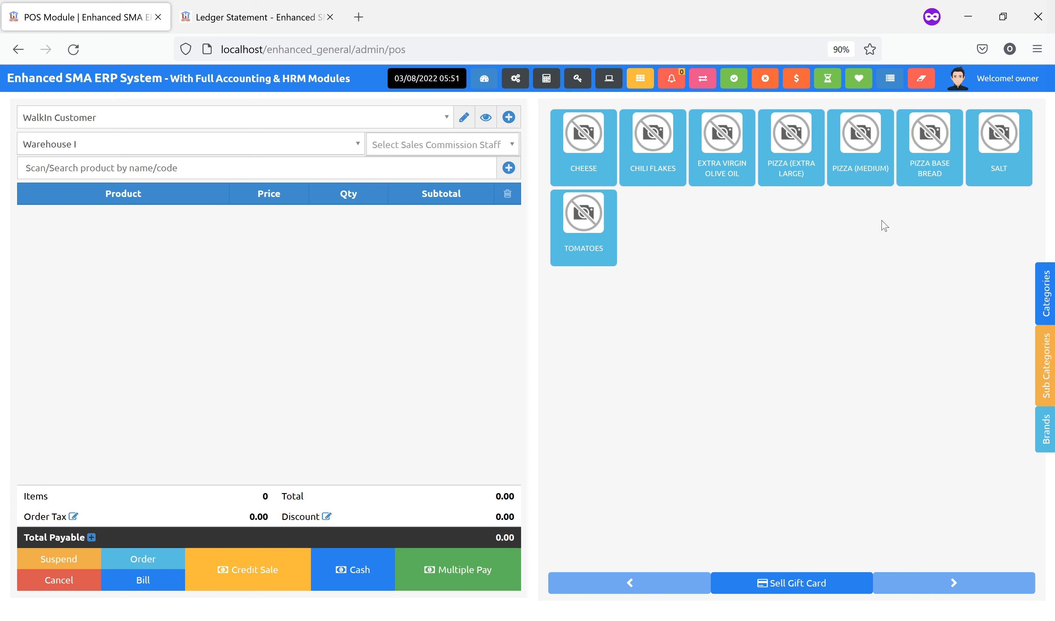
pyautogui.click(723, 180)
pyautogui.click(789, 180)
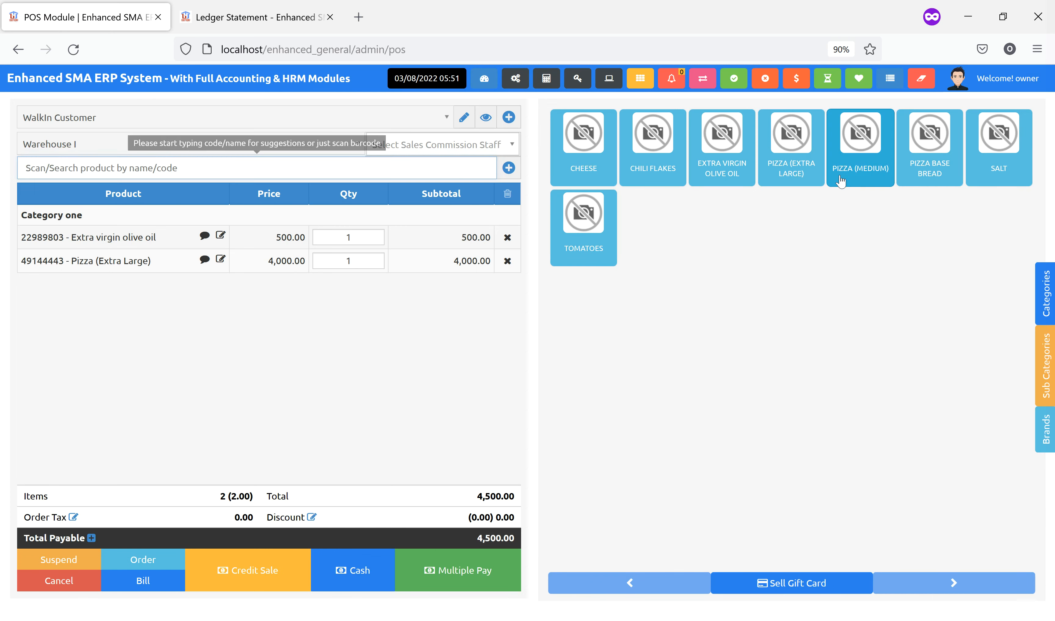
pyautogui.click(841, 182)
pyautogui.click(362, 567)
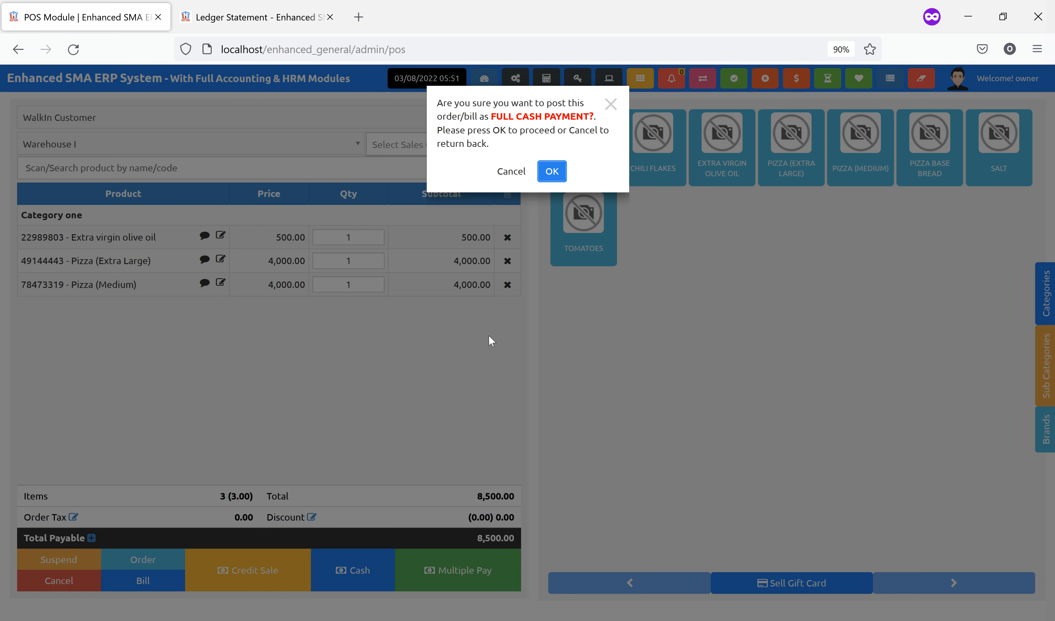
pyautogui.click(551, 171)
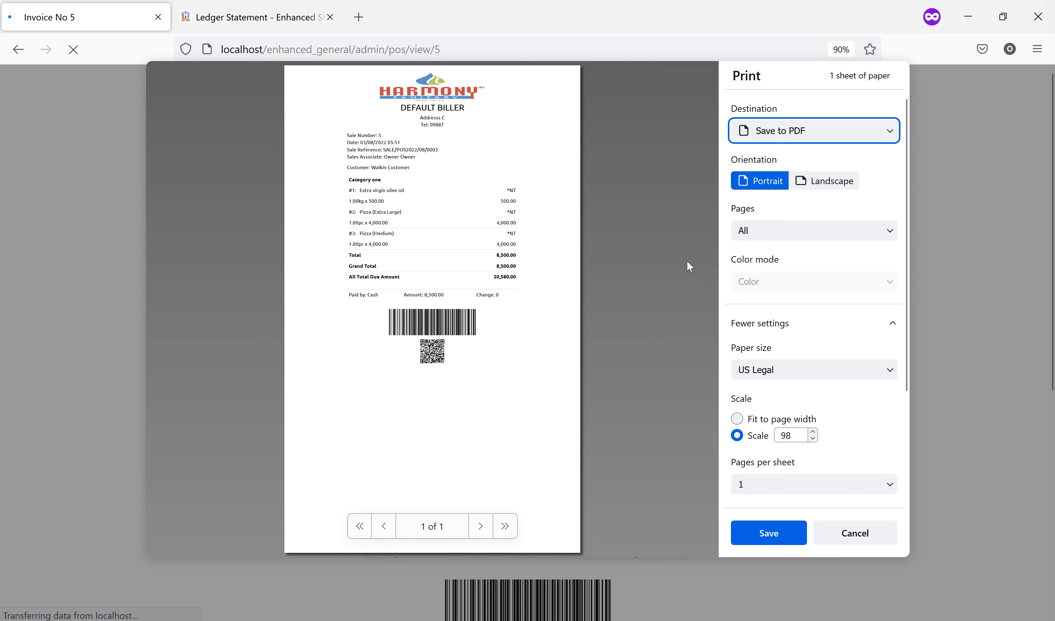
# Skip printing Invoice No 5, check its 8,500.00 total due, and return to the POS screen
pyautogui.click(842, 531)
pyautogui.scroll(-3, 587, 433)
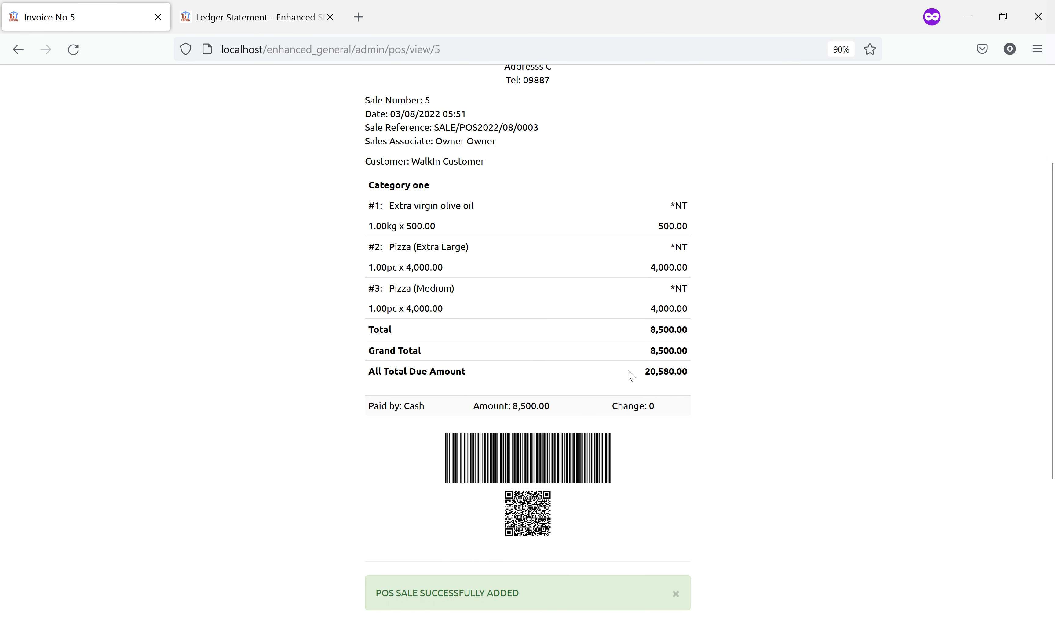
pyautogui.moveTo(654, 373); pyautogui.dragTo(700, 377)
pyautogui.scroll(-5, 682, 427)
pyautogui.click(554, 494)
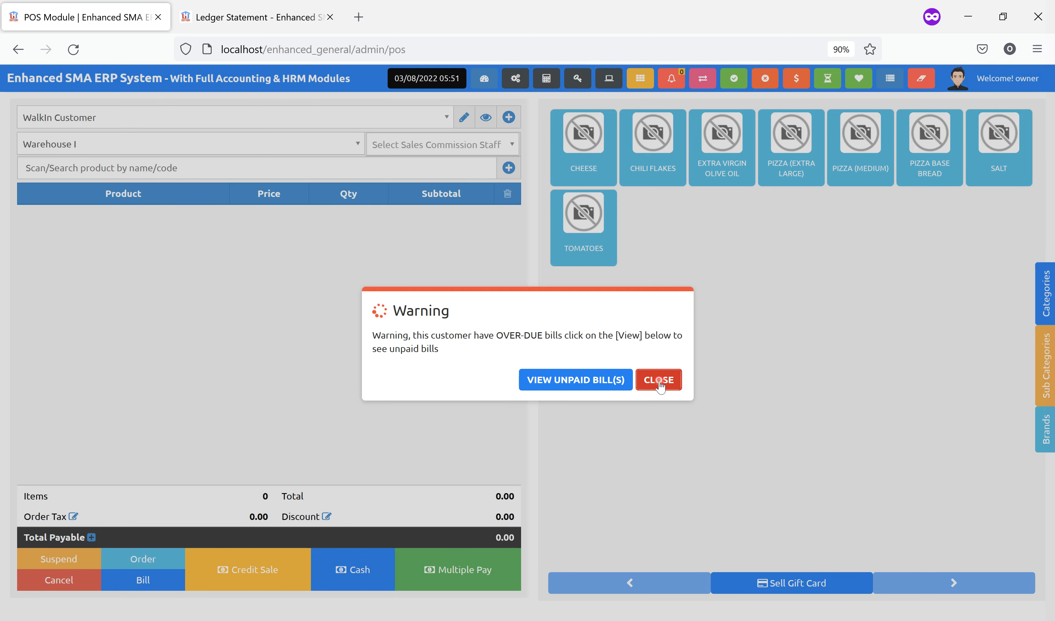
# Fill the cart with two Pizza Base Bread, Pizza (Medium), Pizza (Extra Large) and Extra virgin olive oil
pyautogui.click(659, 385)
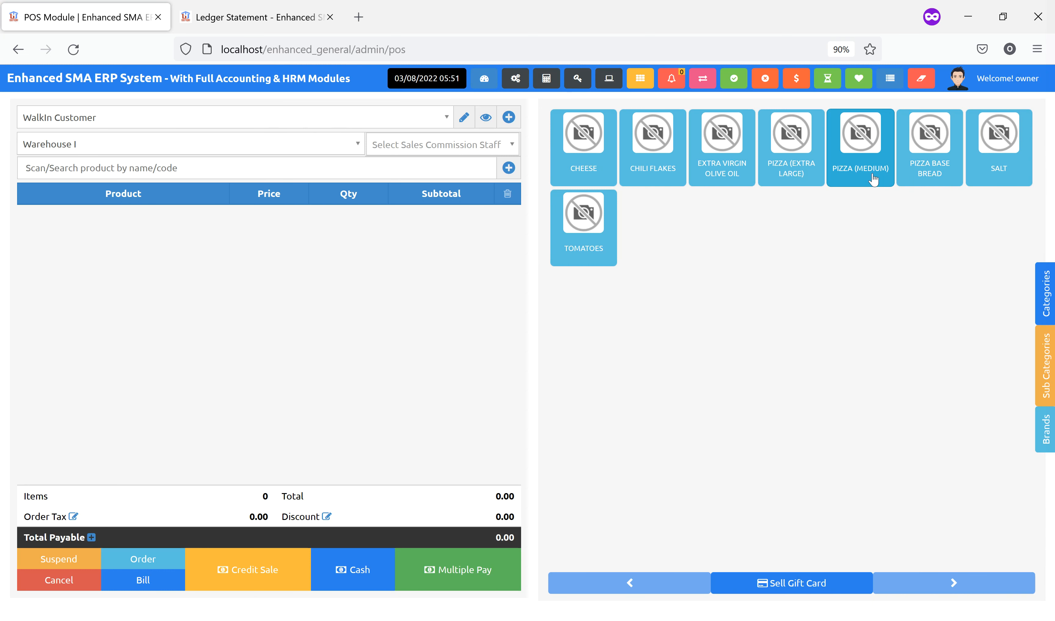
pyautogui.click(927, 175)
pyautogui.click(867, 175)
pyautogui.click(938, 177)
pyautogui.click(791, 169)
pyautogui.click(720, 167)
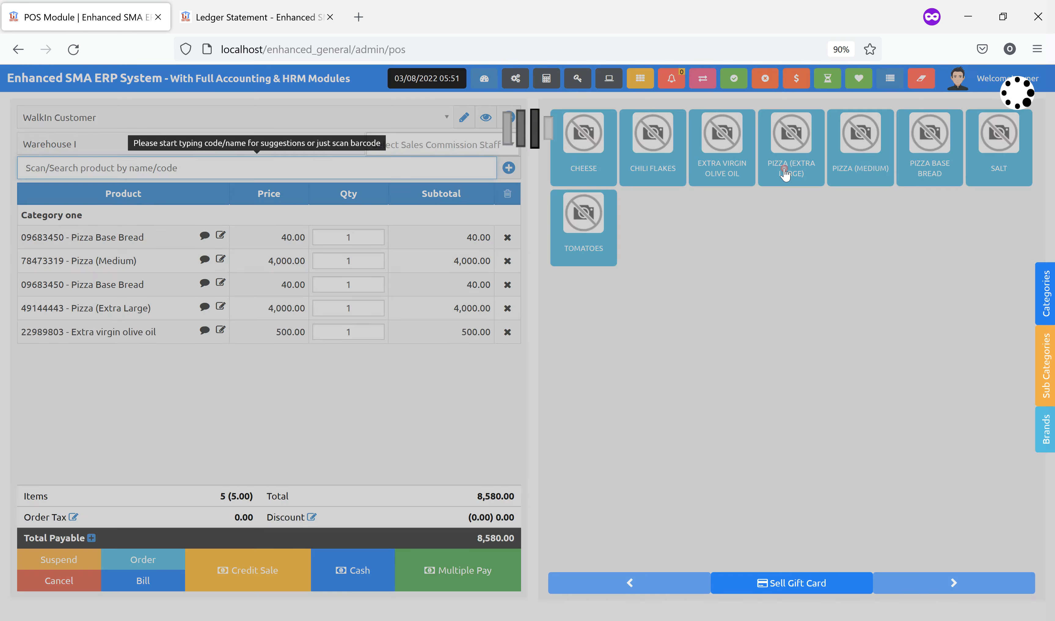
# Under Multiple Pay, record a 1000 cash payment and add a second payment for 7580
pyautogui.click(473, 580)
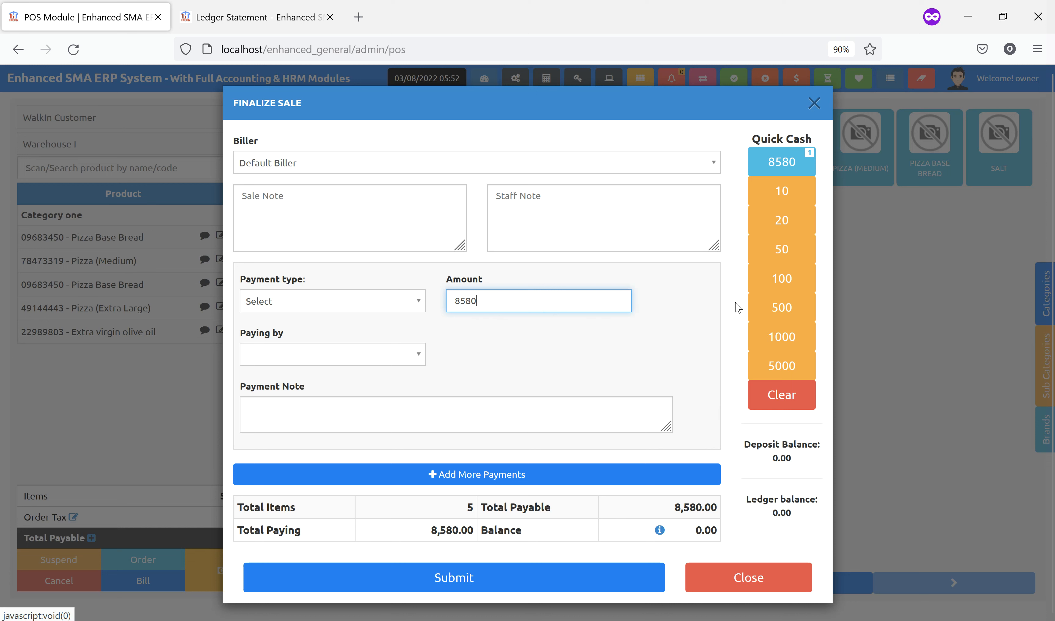
pyautogui.click(805, 335)
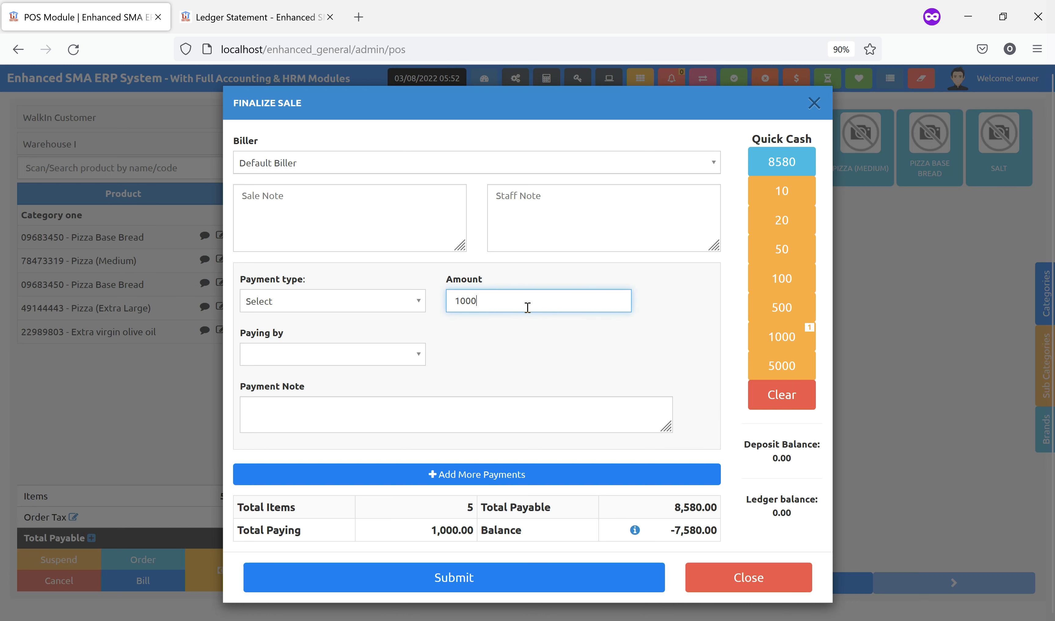
pyautogui.click(354, 299)
pyautogui.click(337, 340)
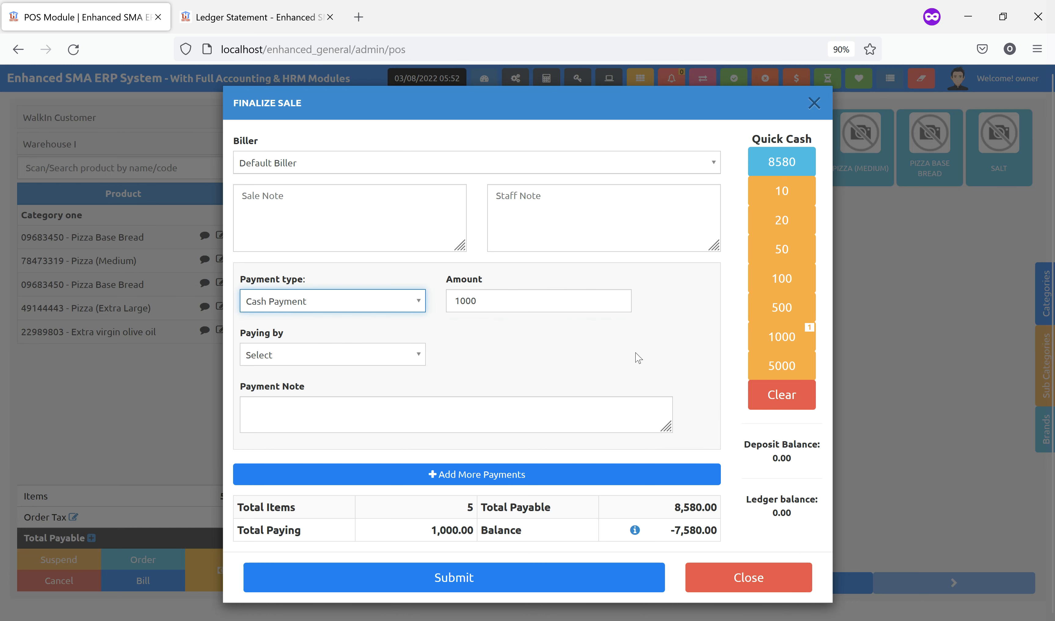
pyautogui.click(389, 356)
pyautogui.click(284, 396)
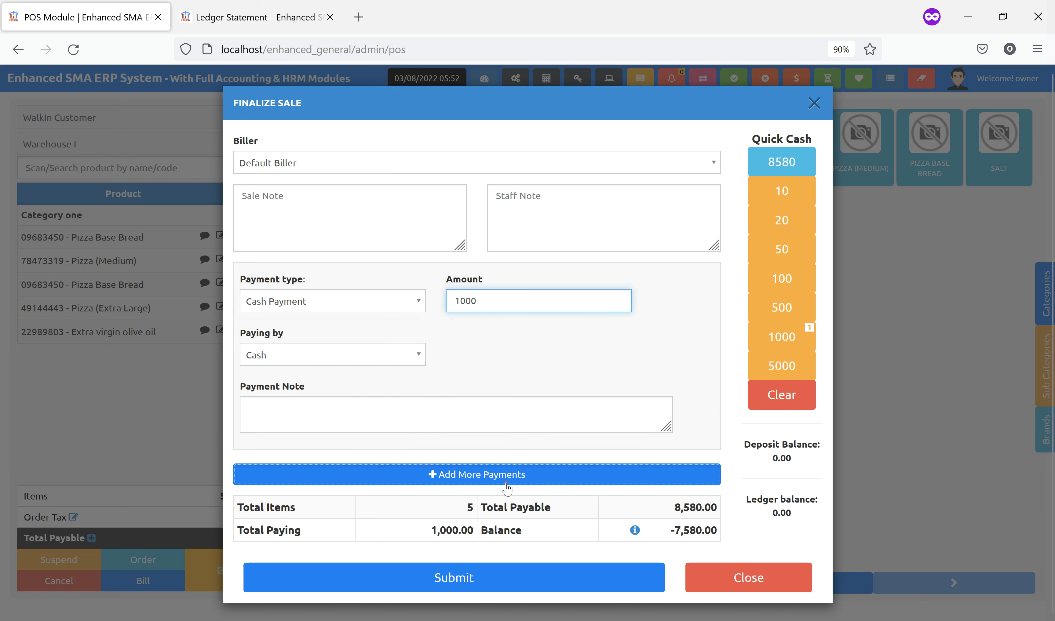
pyautogui.click(518, 474)
# Make the 7580 second payment a bank deposit/transfer to ABC Bank Plc
pyautogui.scroll(-1, 581, 452)
pyautogui.scroll(-1, 581, 451)
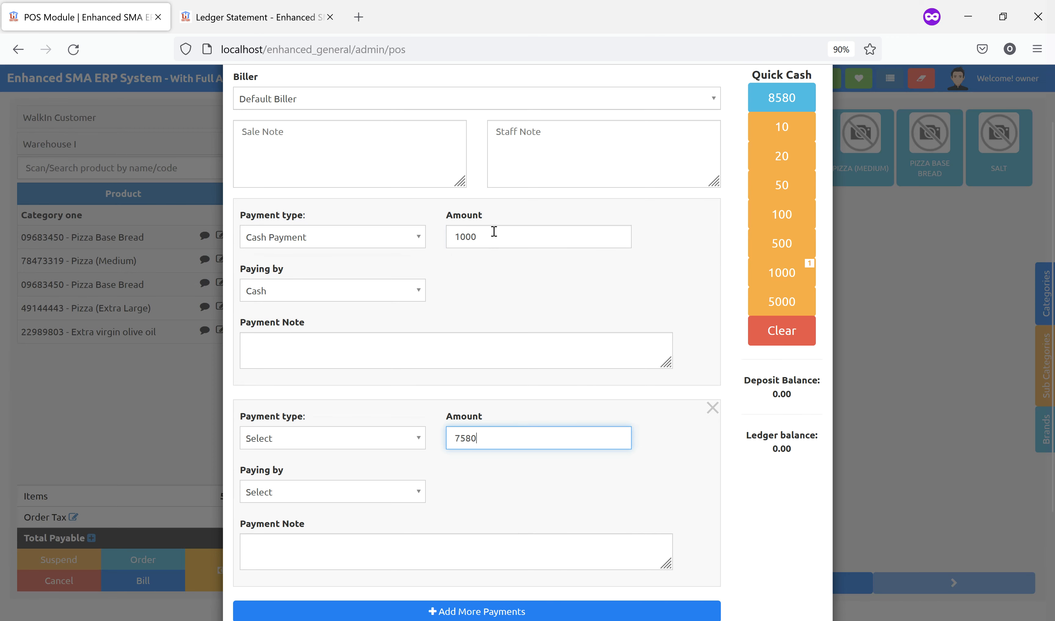
pyautogui.scroll(-4, 511, 389)
pyautogui.click(319, 312)
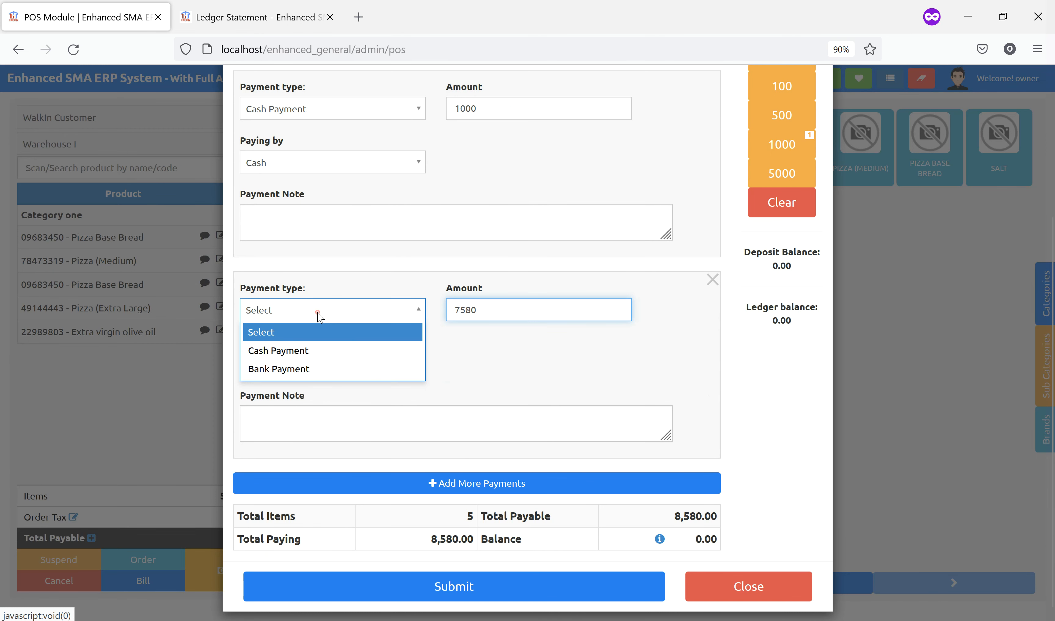
pyautogui.click(281, 369)
pyautogui.click(552, 310)
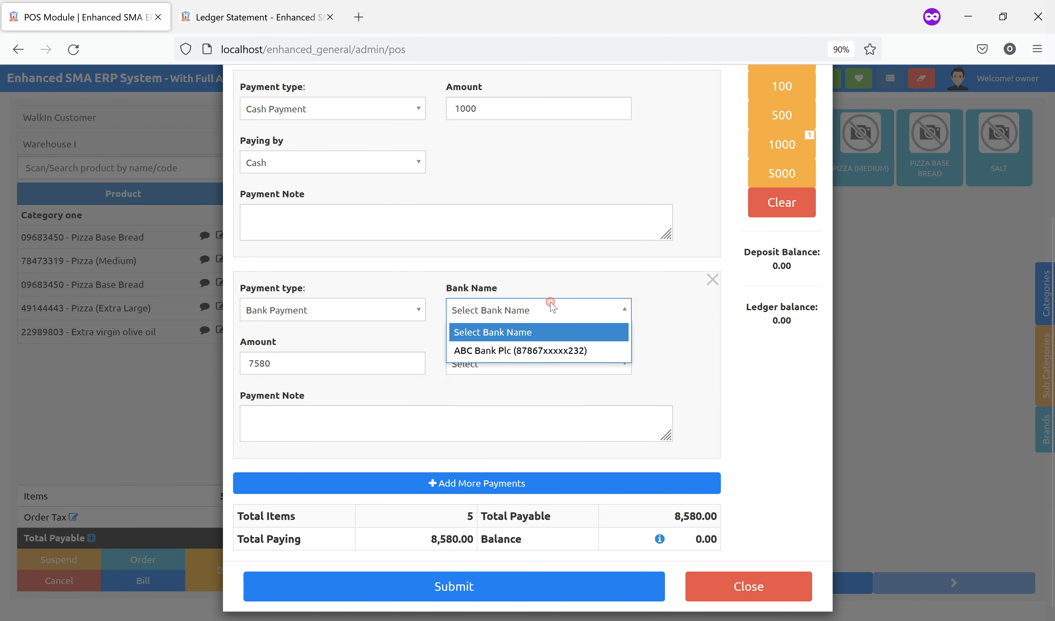
pyautogui.click(549, 351)
pyautogui.click(525, 371)
pyautogui.click(606, 422)
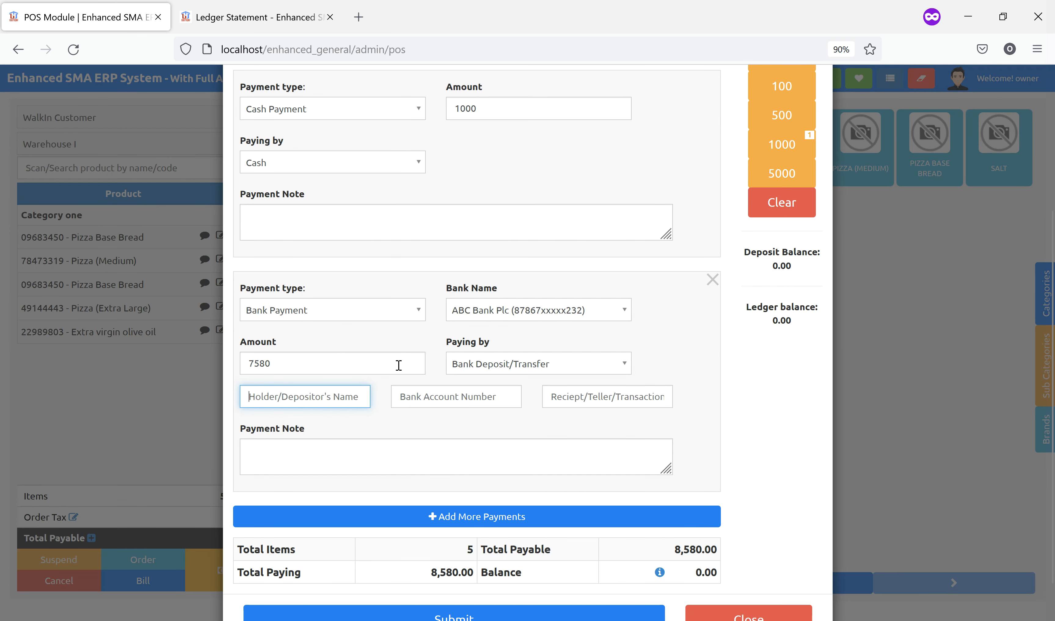
# Enter 'Walki' as the depositor name and submit the split payment sale
pyautogui.scroll(5, 399, 357)
pyautogui.scroll(-5, 399, 356)
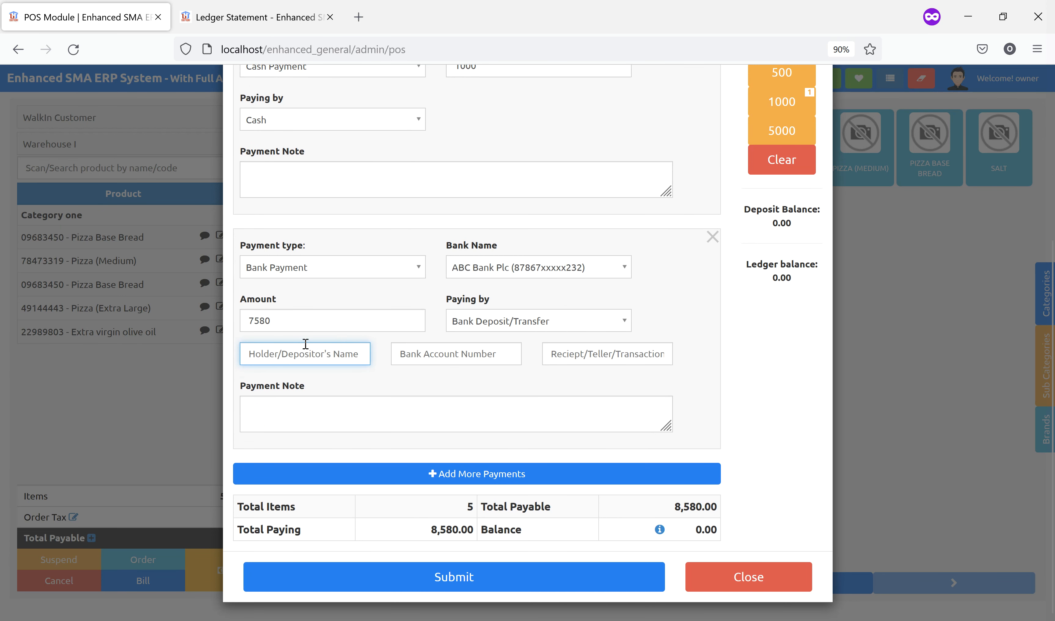
pyautogui.write('Walkin Customer')
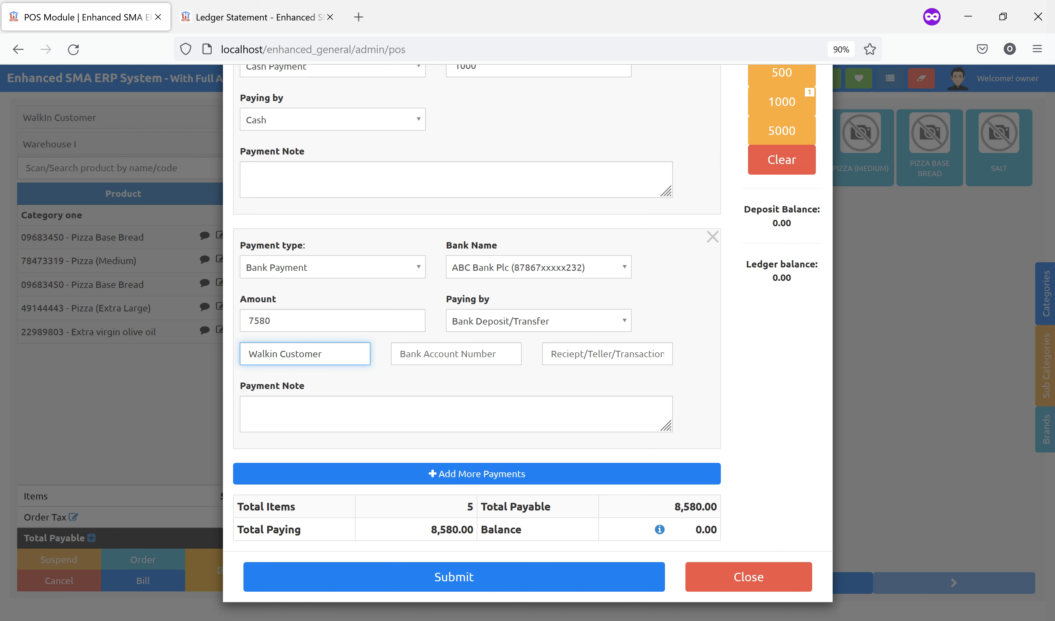
pyautogui.click(707, 312)
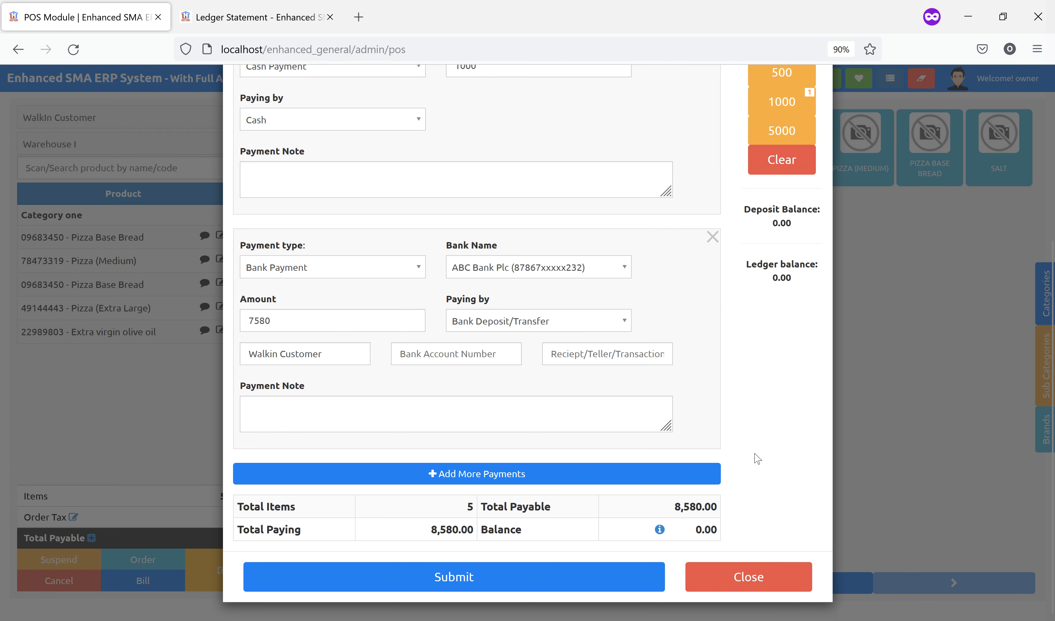
pyautogui.click(562, 570)
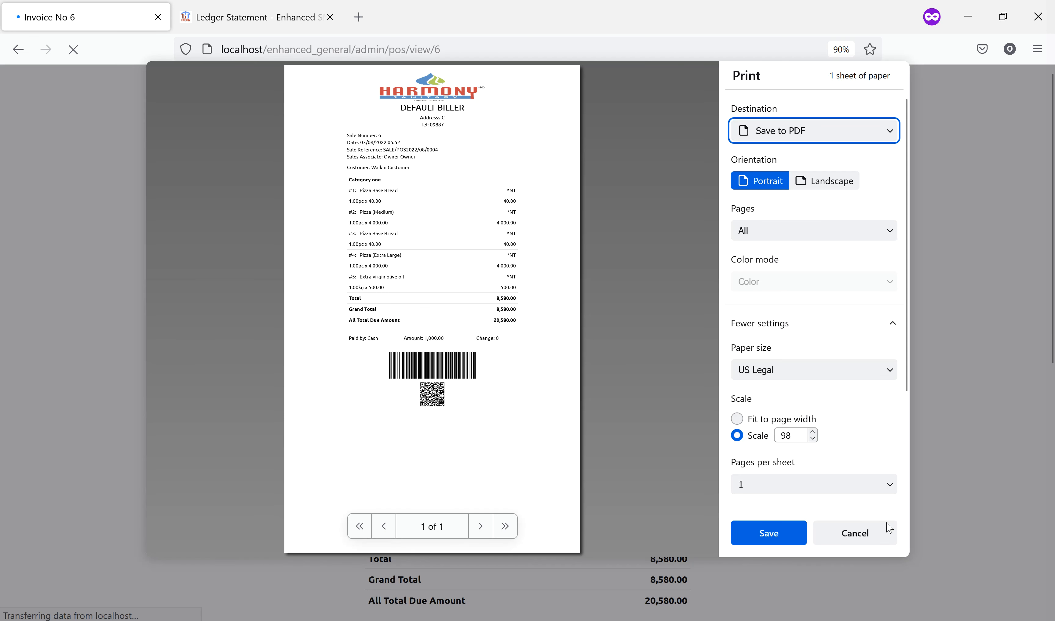
# Leave Invoice No 6 without printing, return to POS, dismiss the overdue warning, and open the Dashboard
pyautogui.click(855, 533)
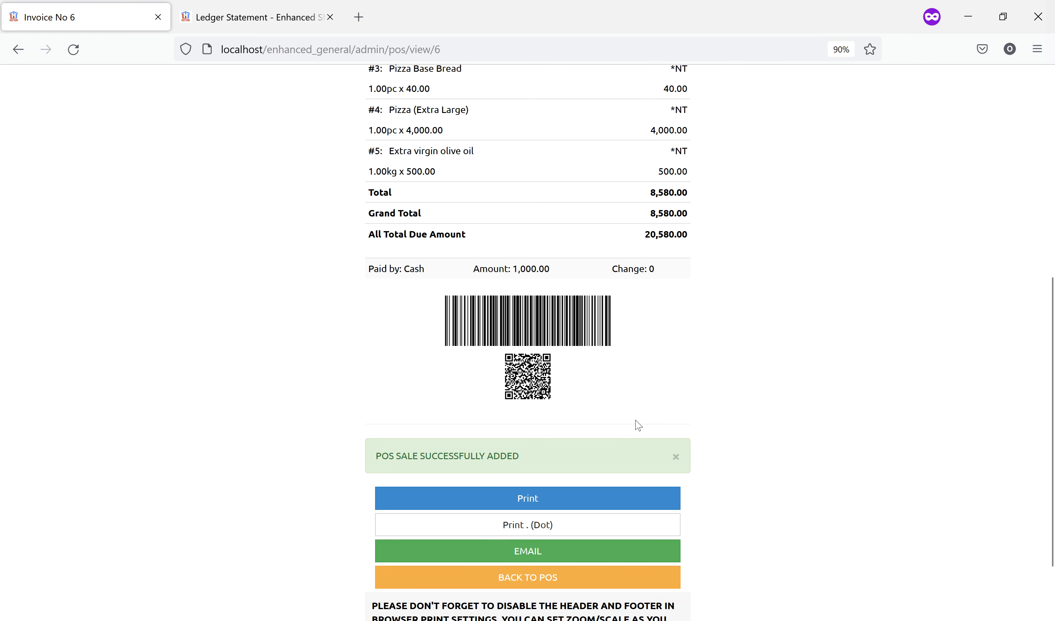
pyautogui.scroll(2, 665, 406)
pyautogui.scroll(-4, 680, 436)
pyautogui.click(572, 495)
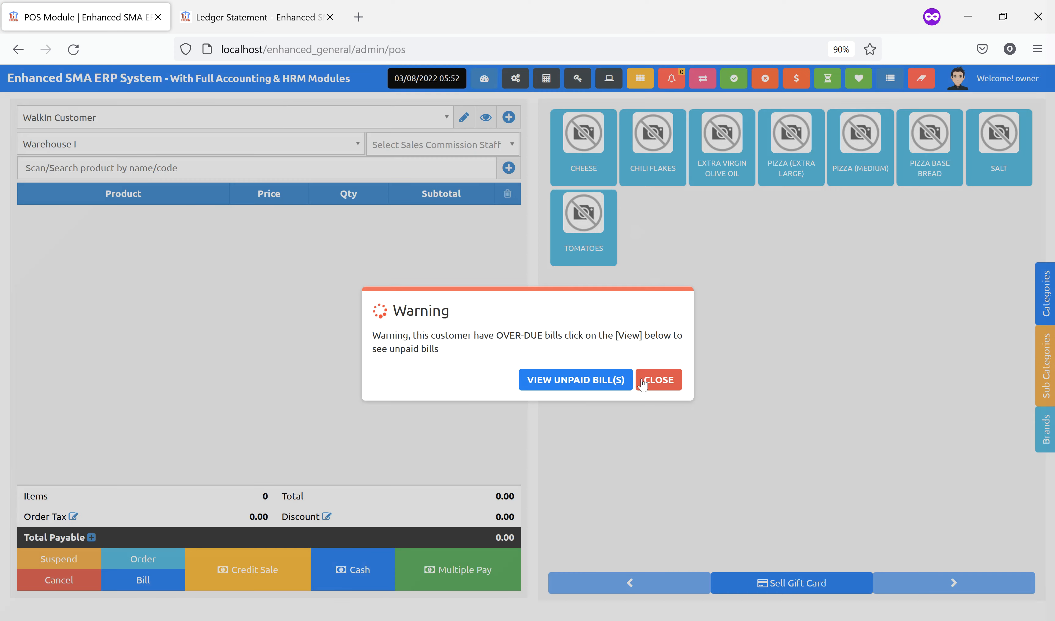
pyautogui.click(642, 384)
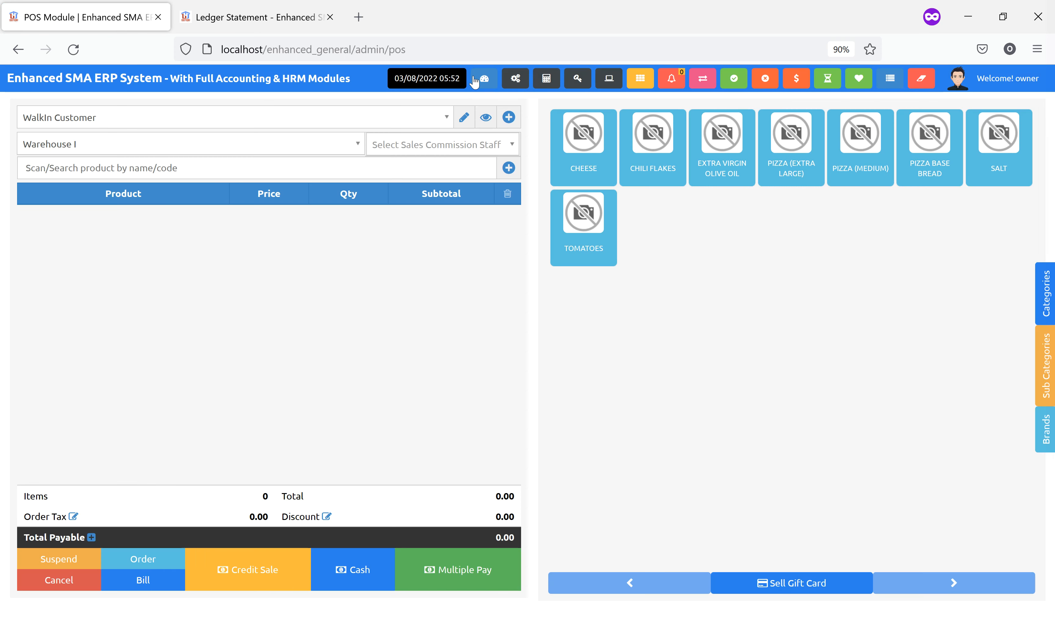
pyautogui.click(484, 79)
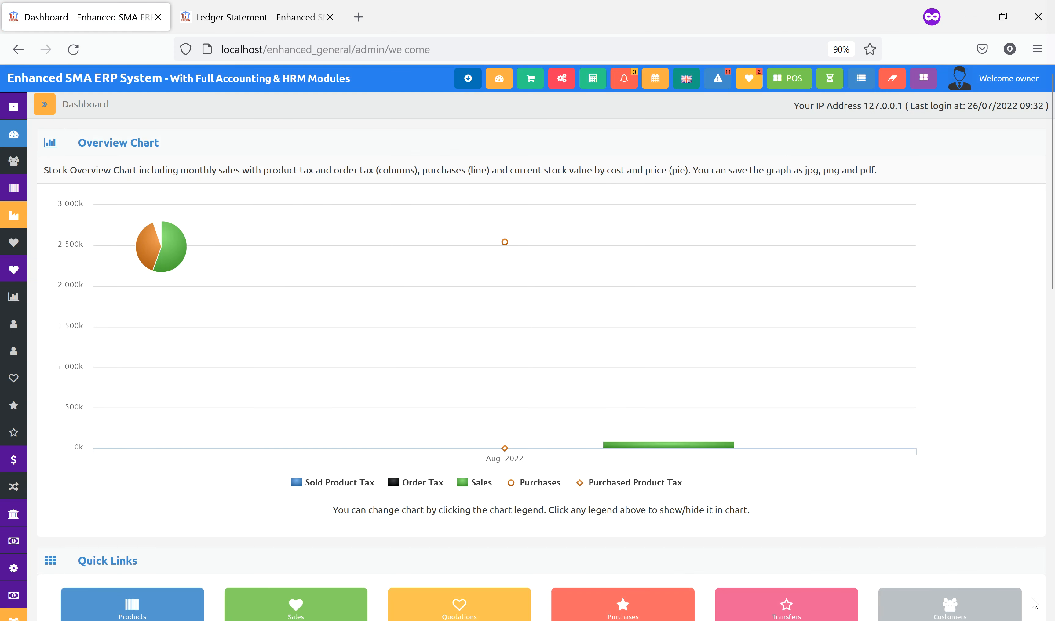